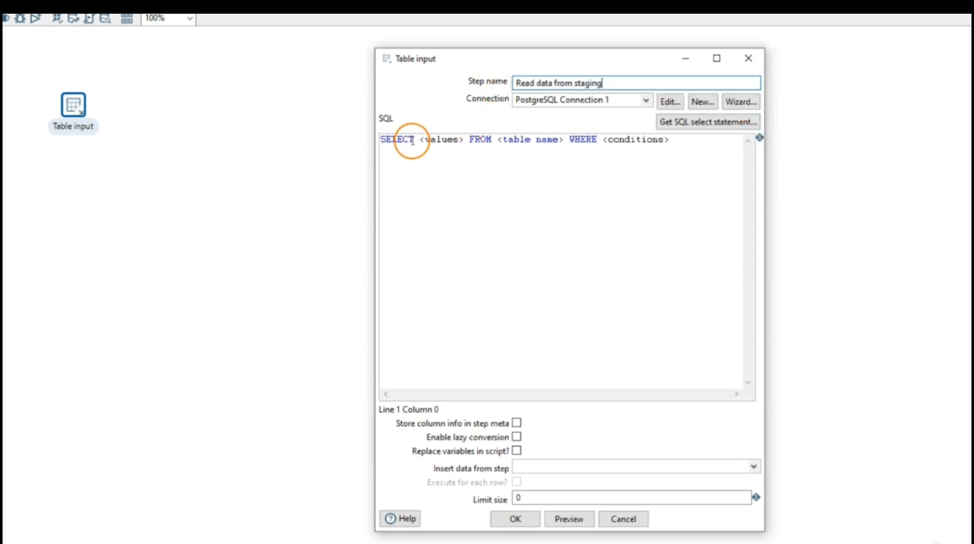
Replace the placeholders in the table input's SQL so that it reads SELECT * FROM "Staging".dim_product
drag(414, 140, 463, 141)
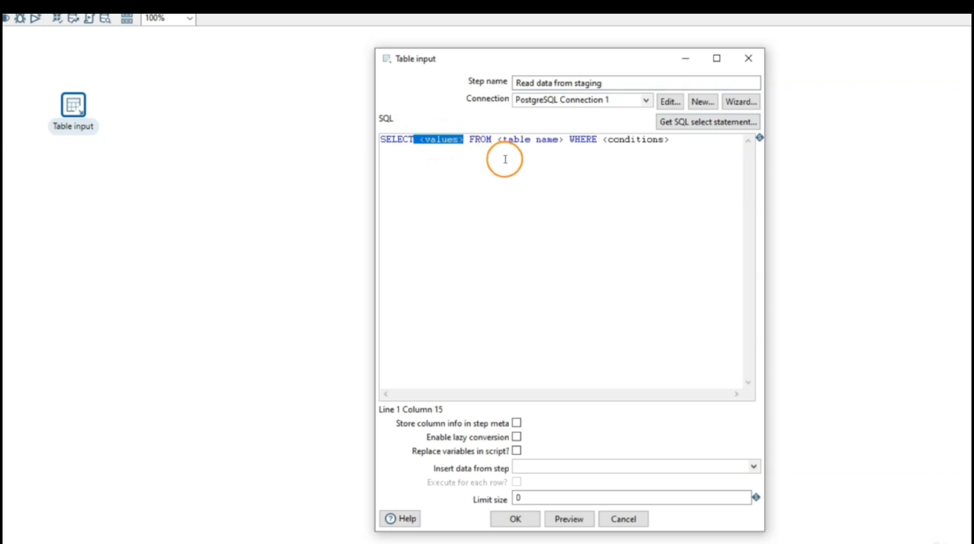
text(*)
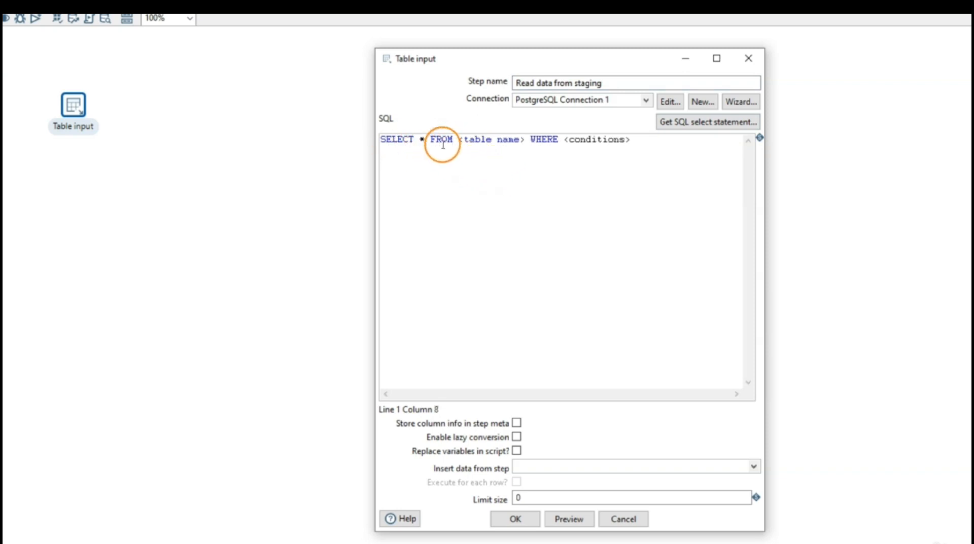
drag(456, 139, 713, 143)
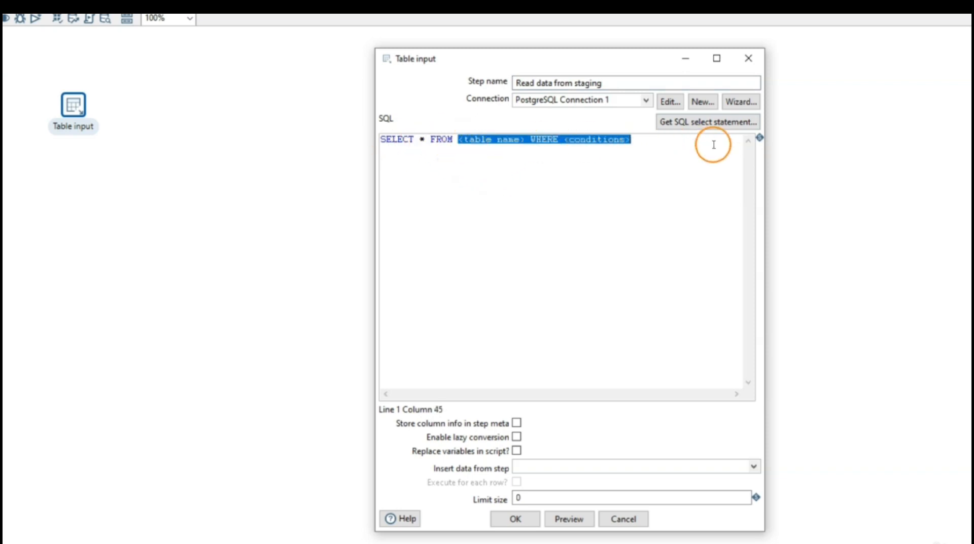
key(BackSpace)
text("Sta)
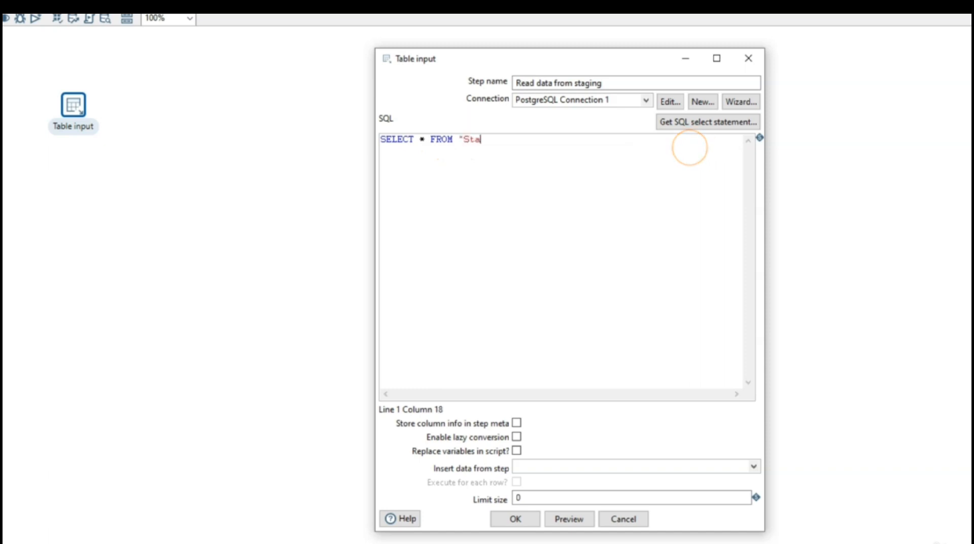
text(ging".dim_product)
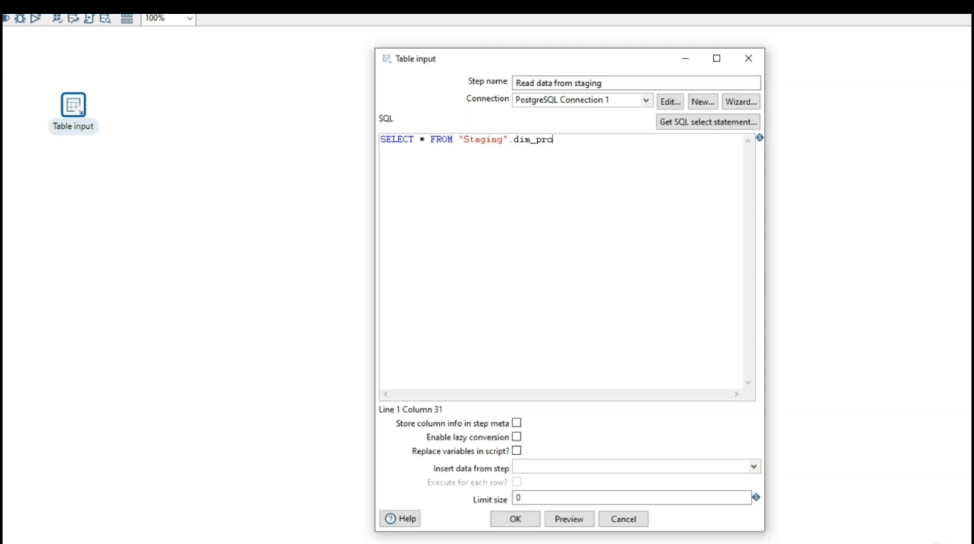
Preview the rows the query returns, and accept the settings of the Read data from staging step
click(564, 520)
click(607, 330)
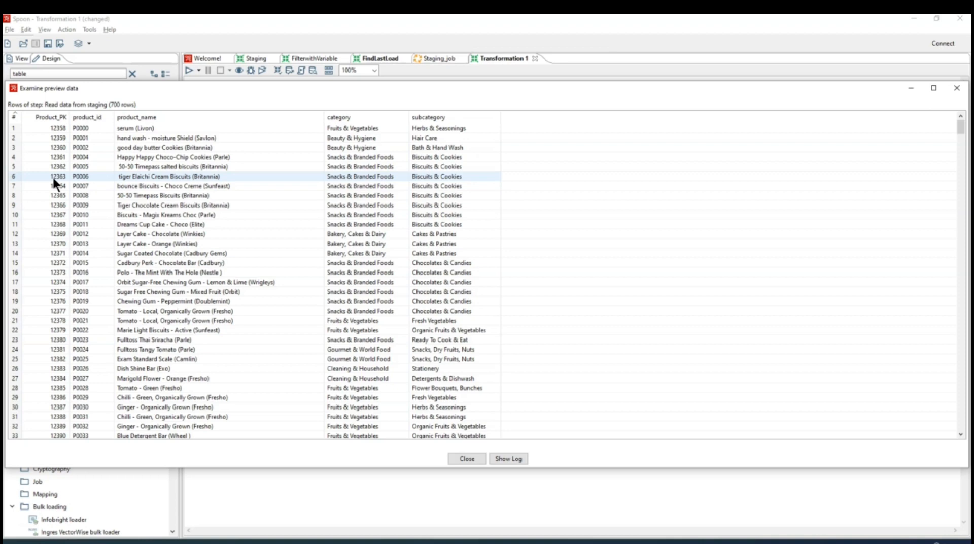
click(457, 458)
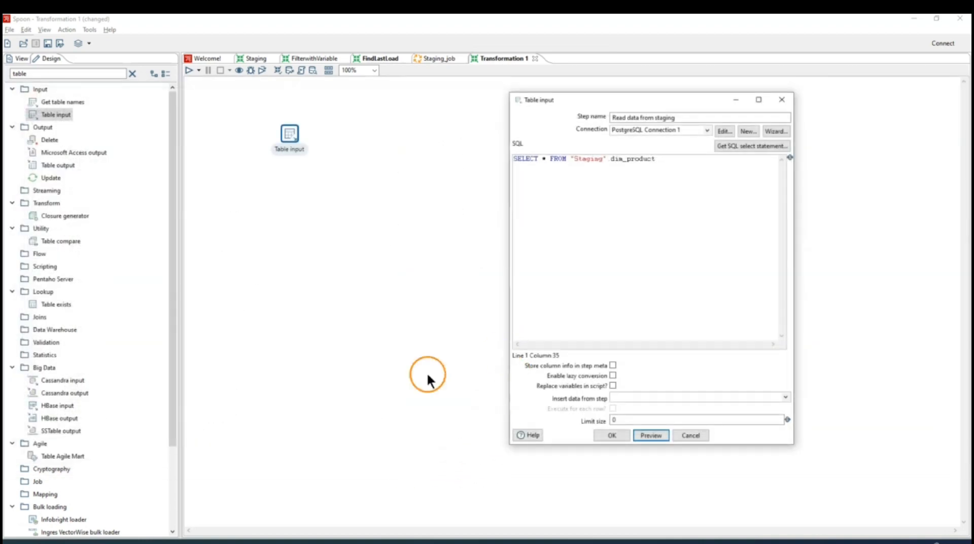
click(607, 435)
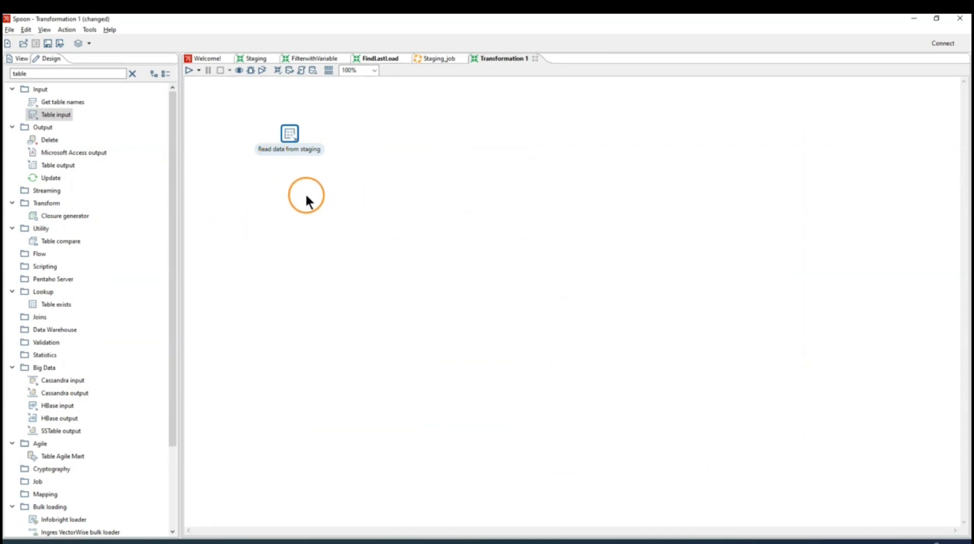
double_click(22, 73)
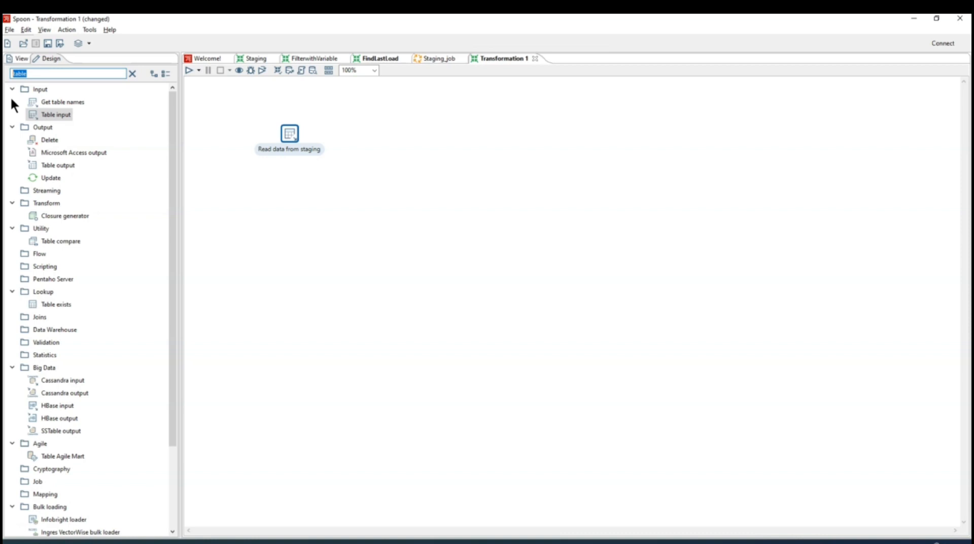
key(alt+Tab)
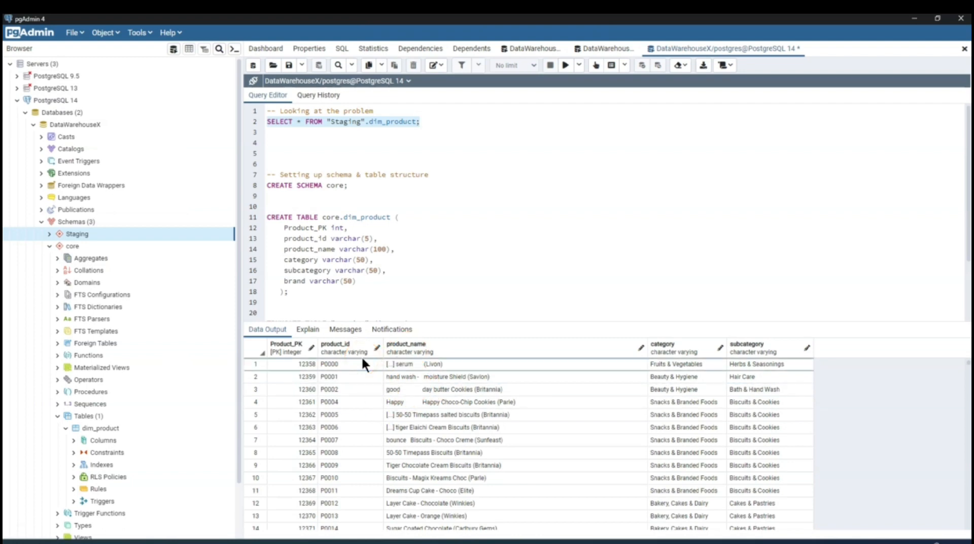
key(alt+Tab)
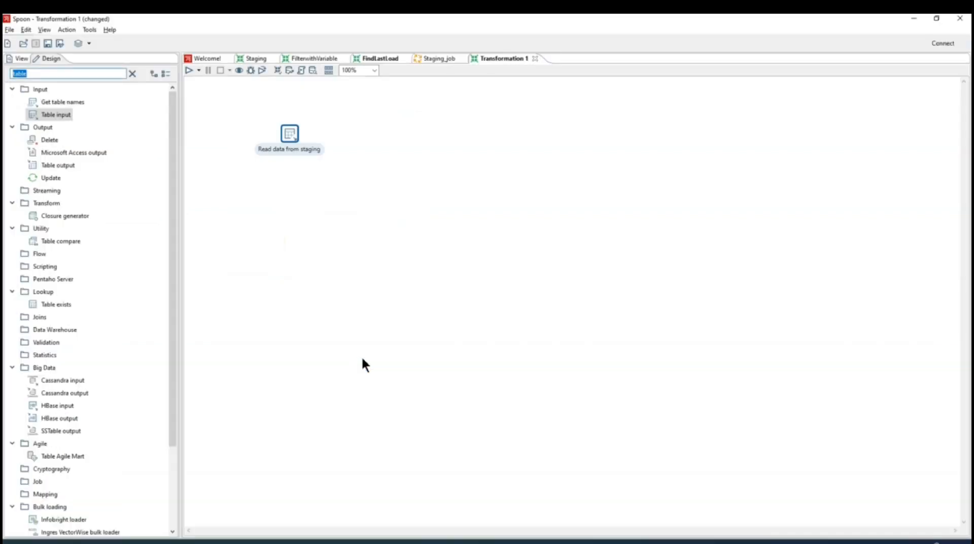
text(clean)
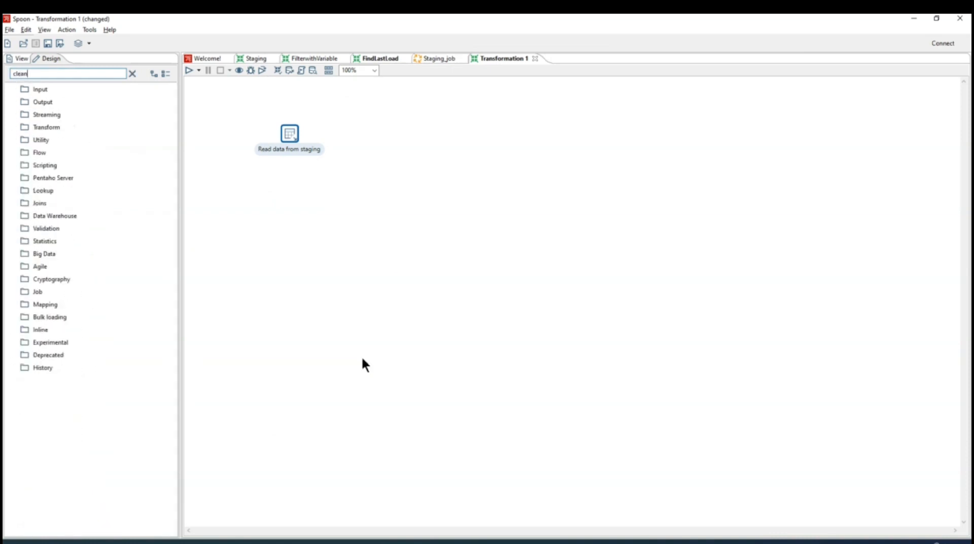
key(BackSpace)
key(BackSpace)
key(BackSpace)
key(BackSpace)
key(BackSpace)
Search the design steps for "trim" and add a String operations step connected after Read data from staging
text(trim)
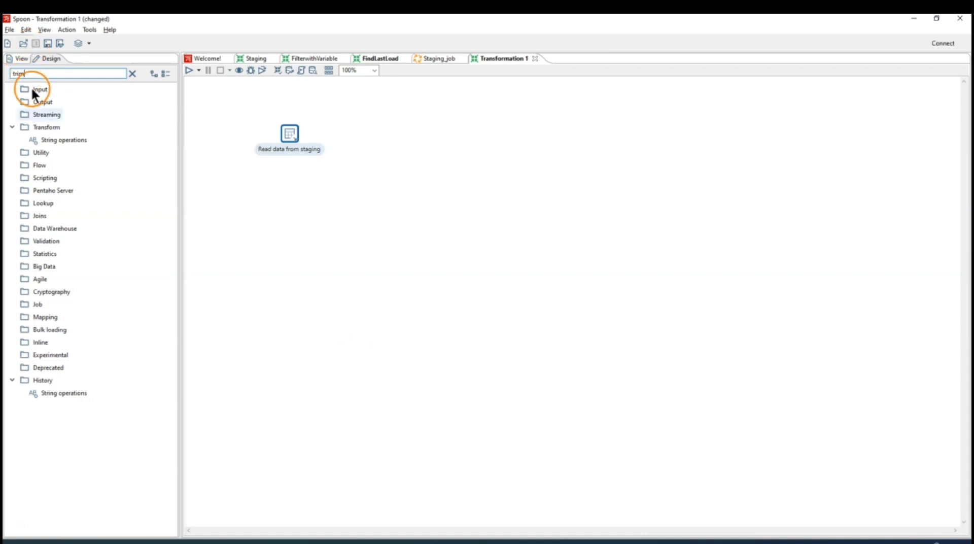
double_click(48, 142)
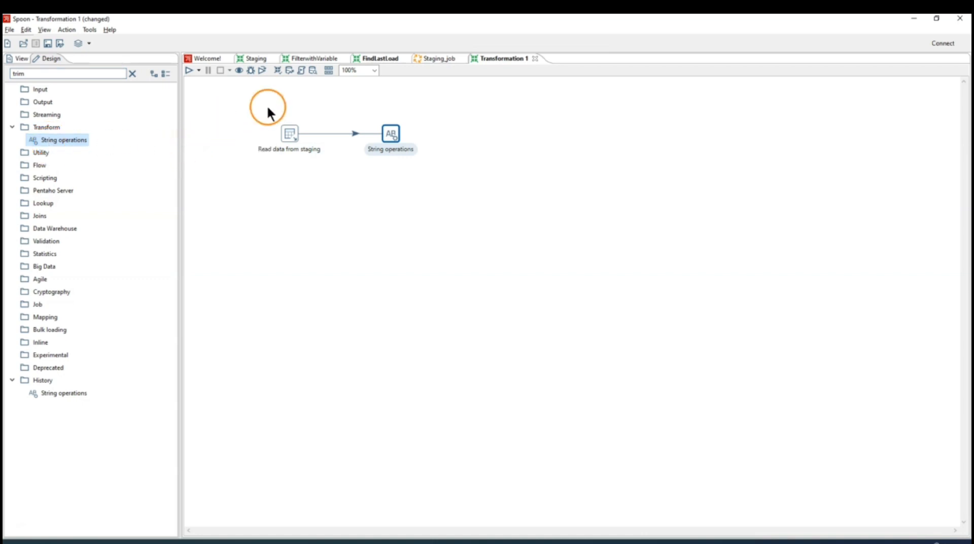
In the String operations step, add product_name as the in stream field with trim type both
click(390, 133)
double_click(391, 133)
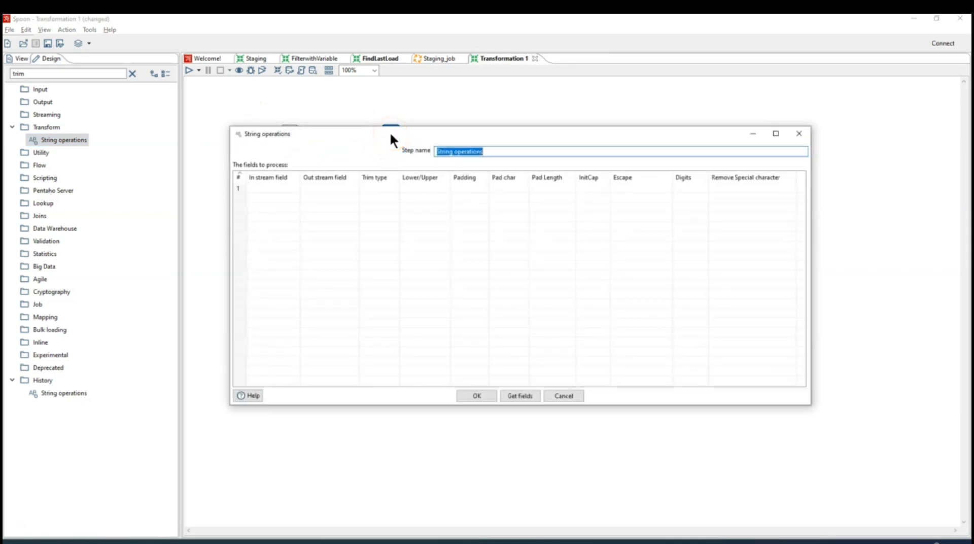
click(272, 188)
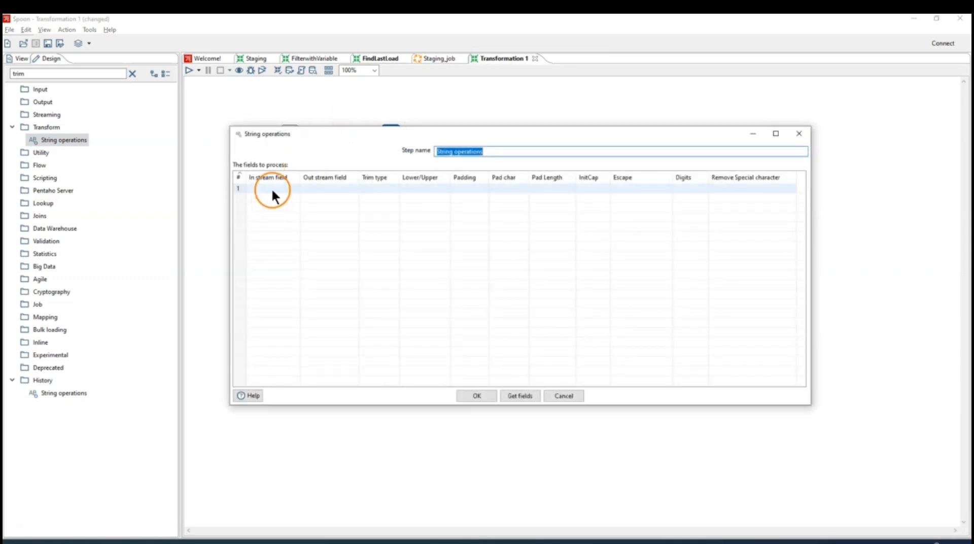
click(296, 189)
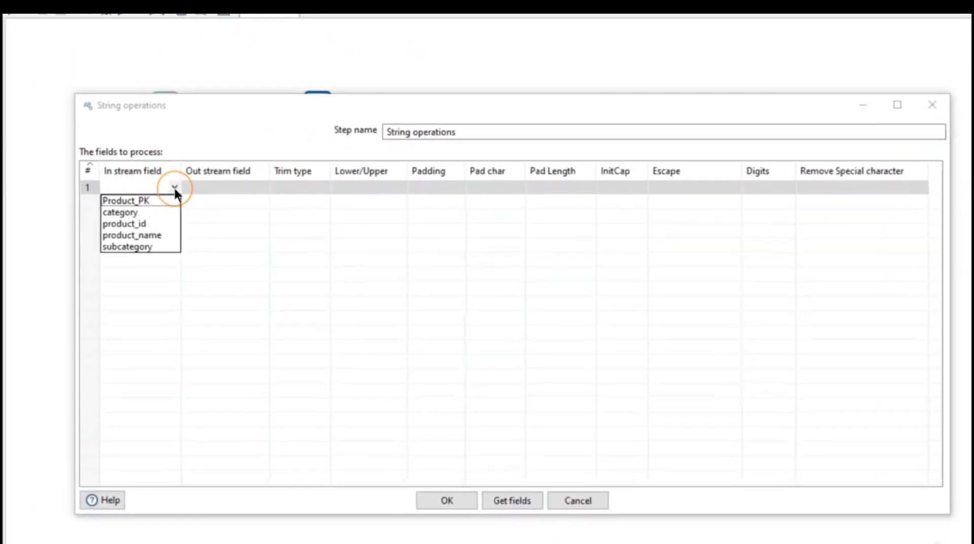
click(110, 247)
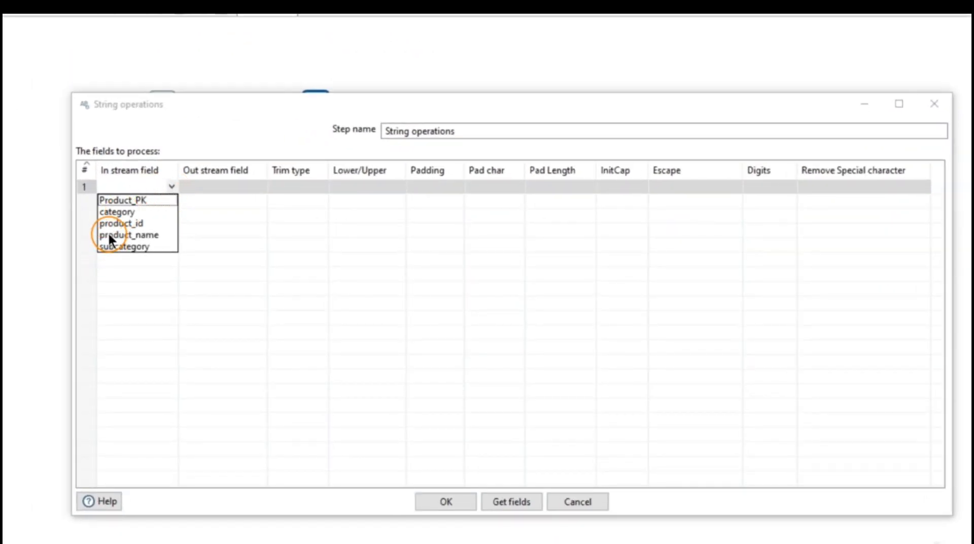
click(108, 235)
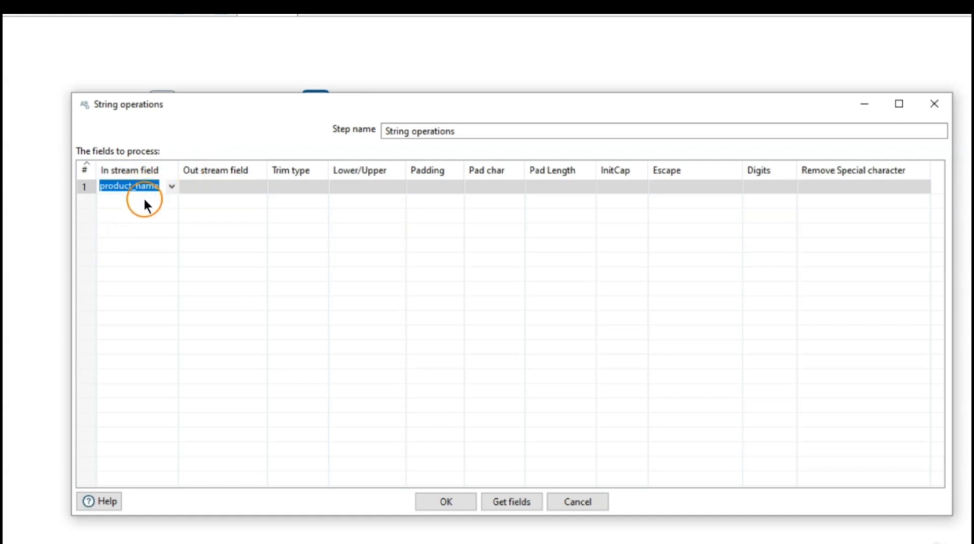
click(282, 186)
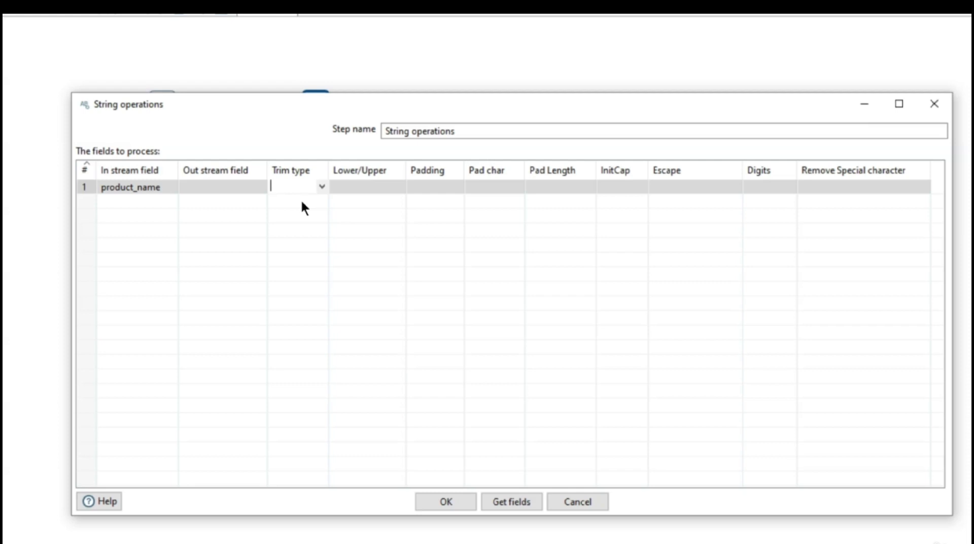
click(321, 187)
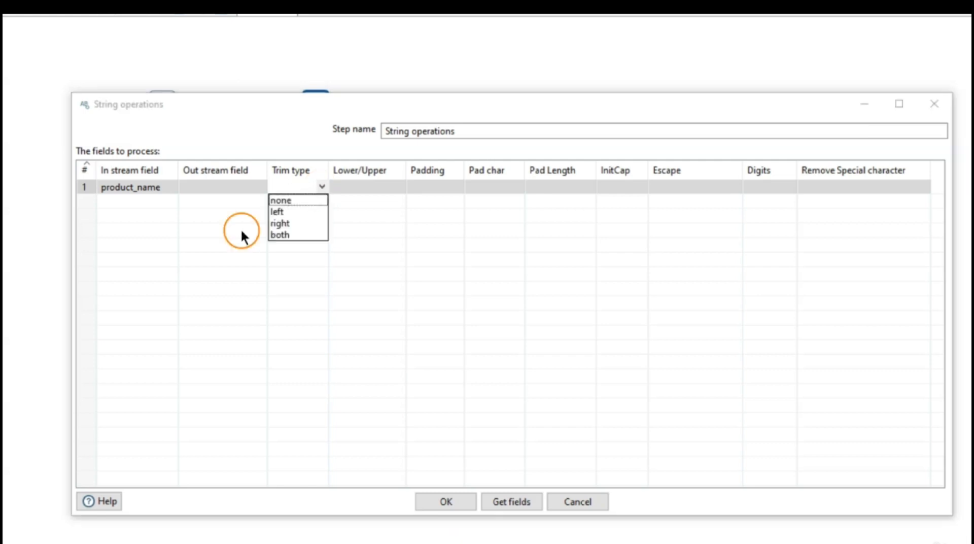
click(290, 231)
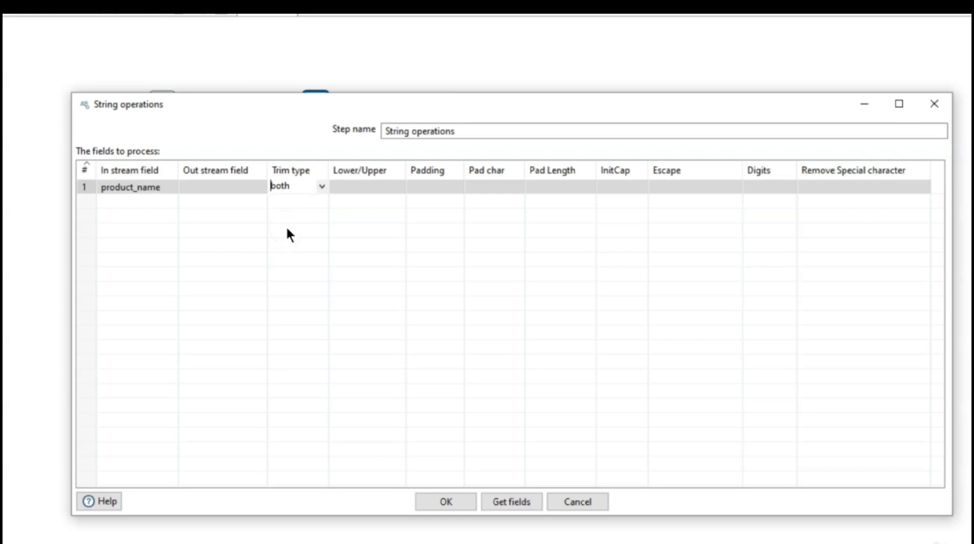
click(274, 187)
Switch to pgAdmin and examine the whitespace inside the product_name value of product P0004
click(260, 167)
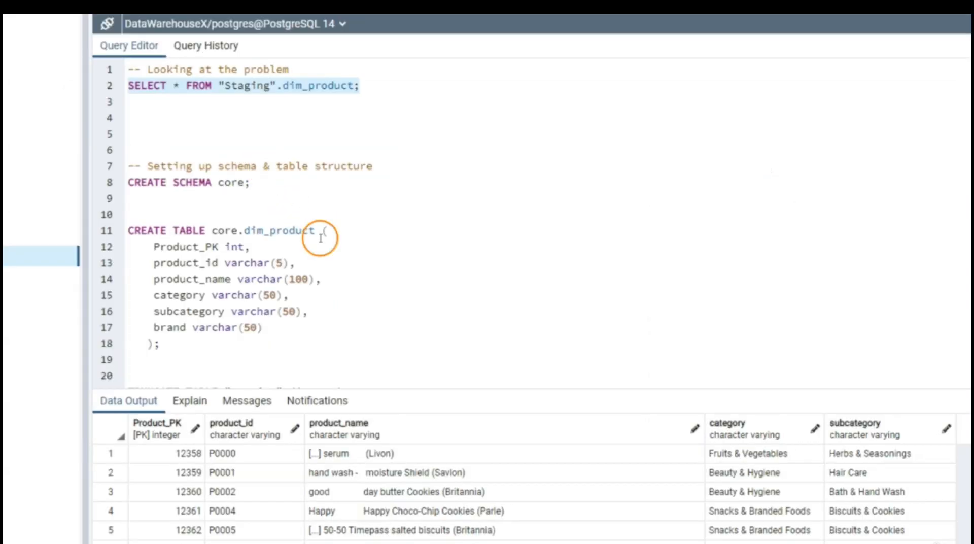
click(248, 463)
click(341, 513)
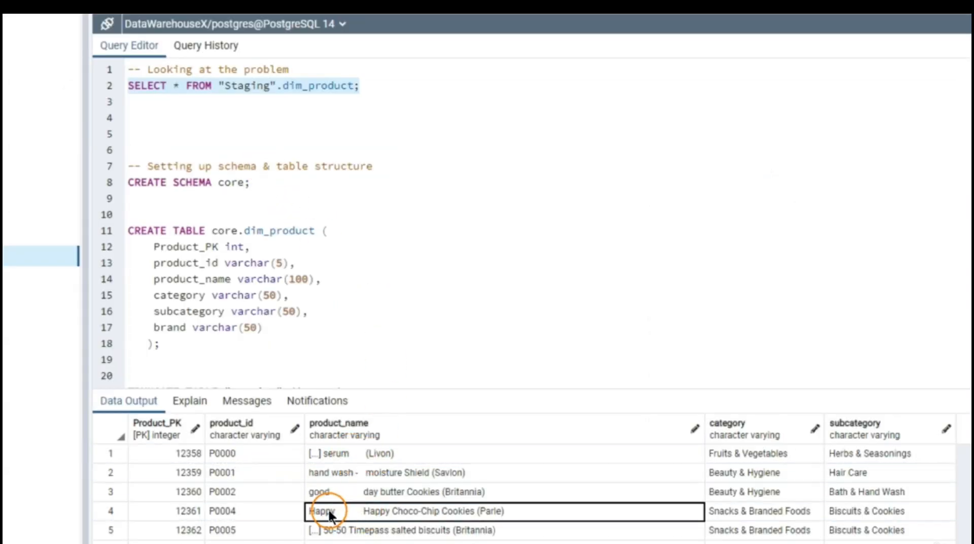
double_click(344, 510)
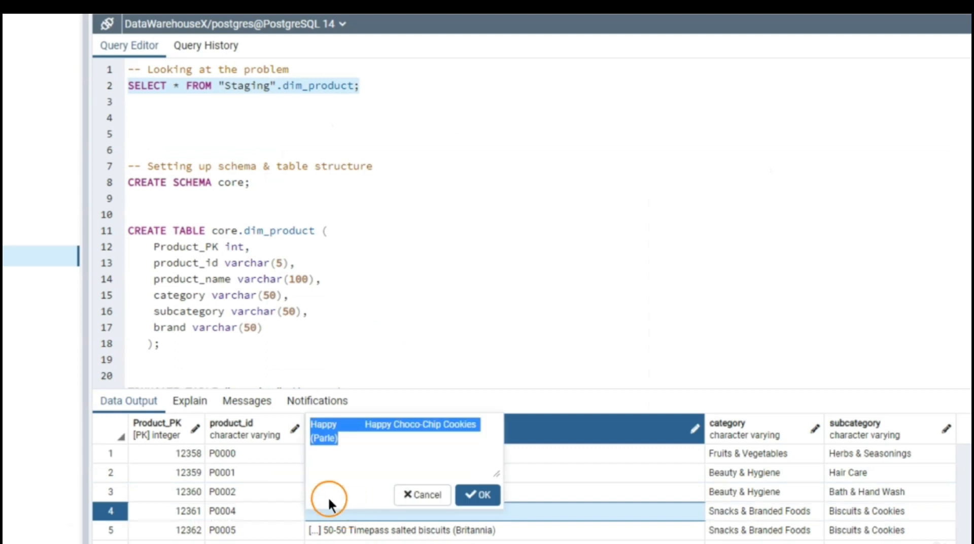
click(337, 428)
drag(347, 424, 340, 423)
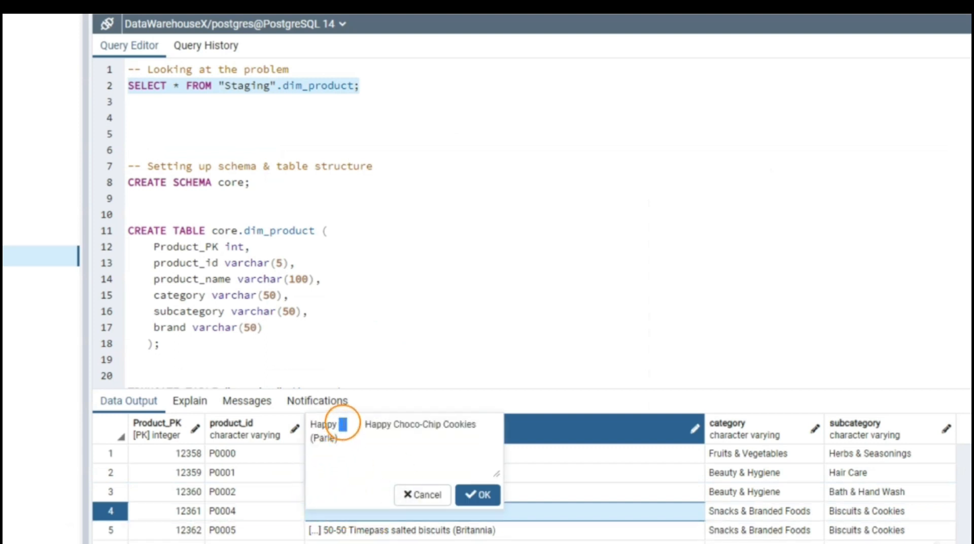
double_click(364, 425)
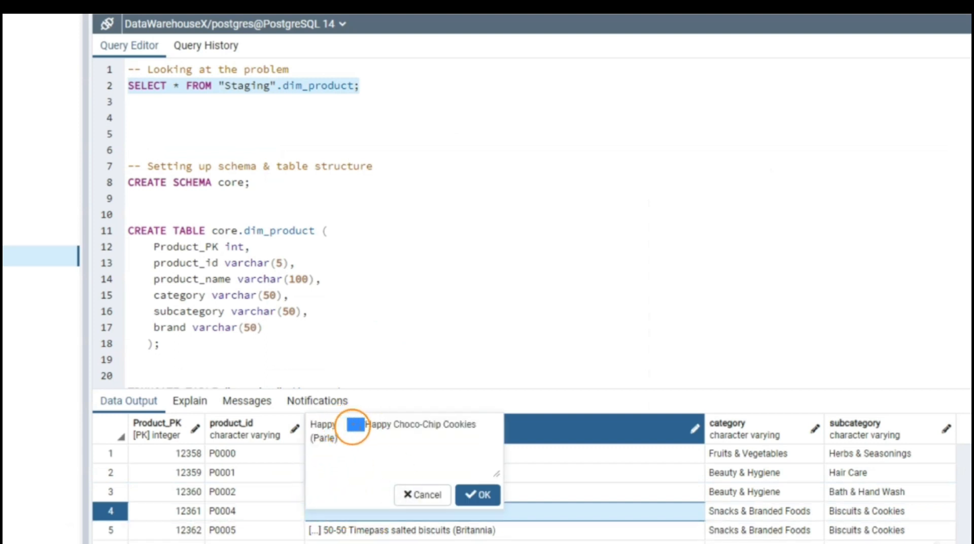
click(351, 426)
double_click(349, 425)
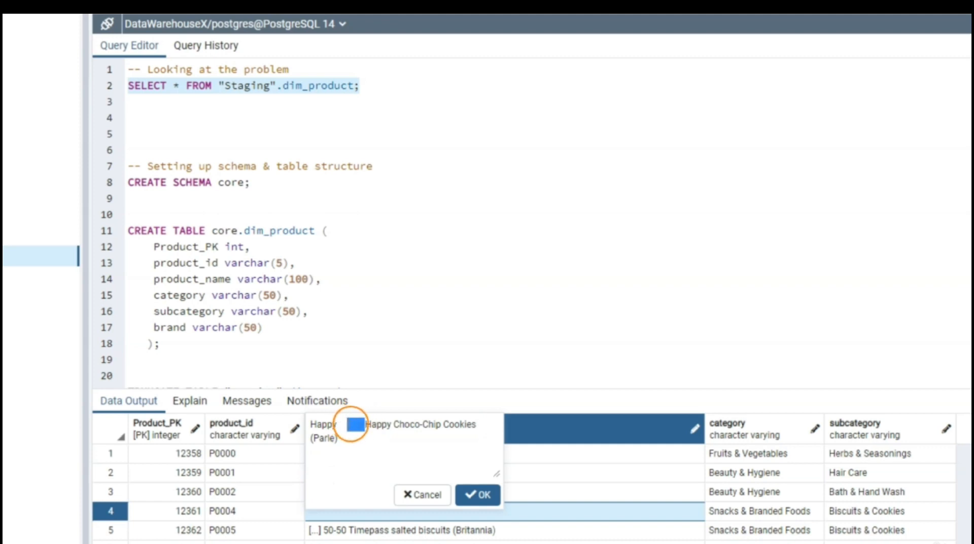
click(350, 424)
double_click(350, 424)
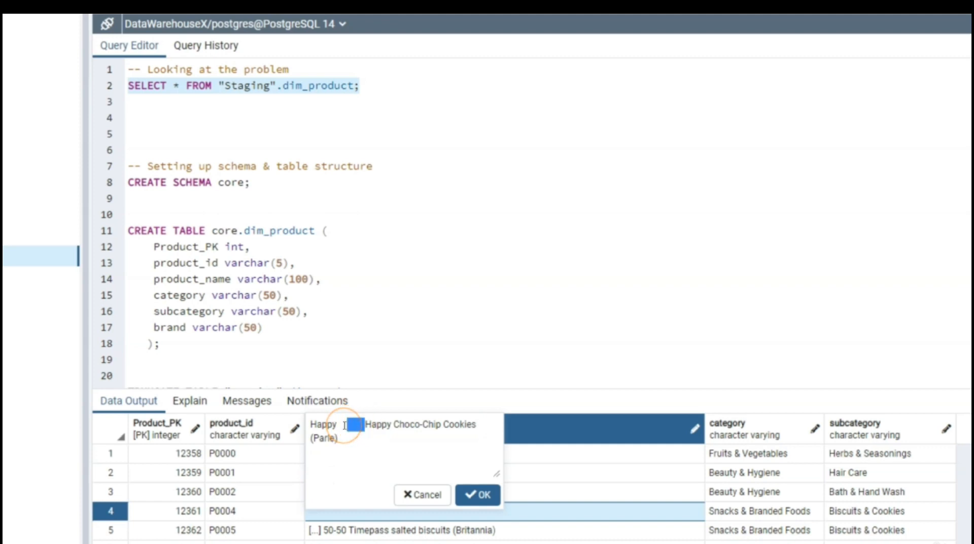
click(345, 424)
double_click(349, 424)
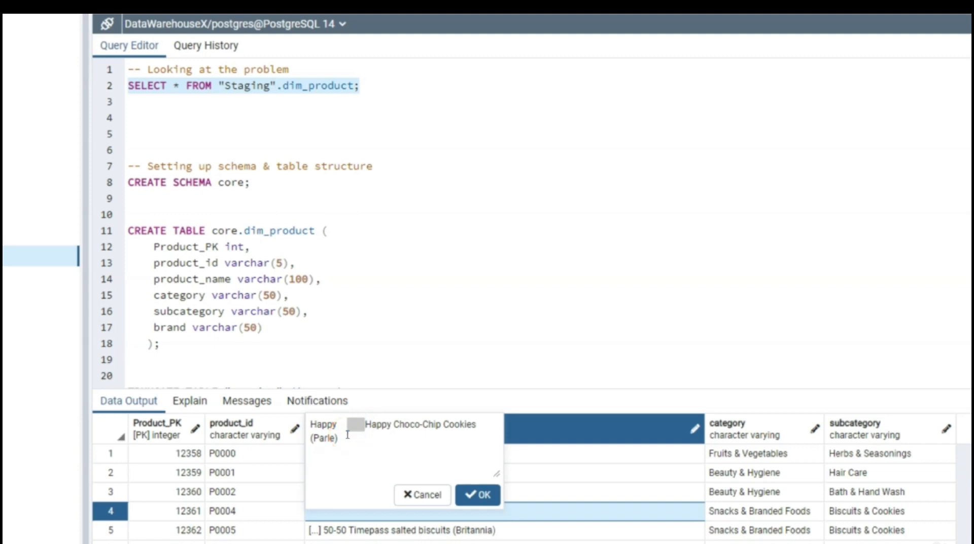
Back in Spoon, set product_name's special character removal to horizontal tab and accept the String operations settings
key(alt+Tab)
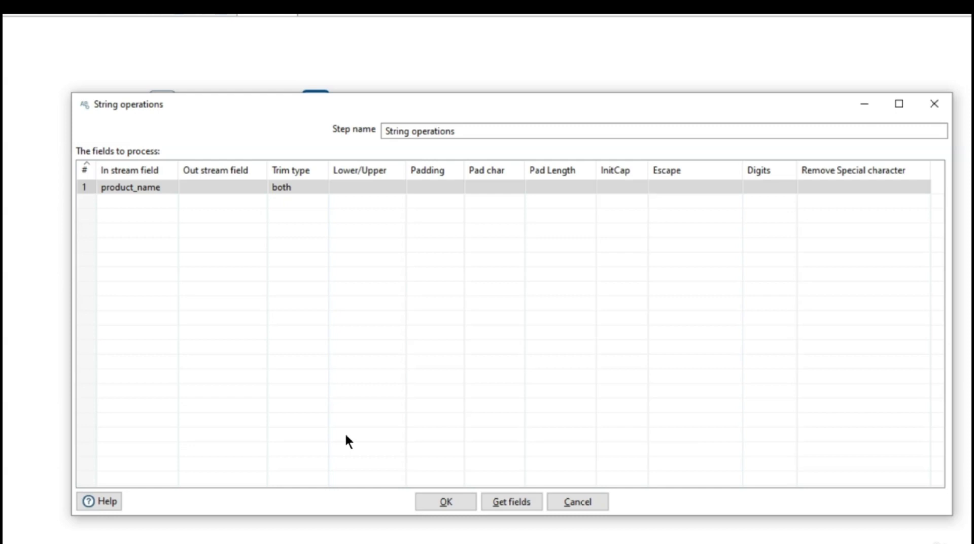
click(821, 187)
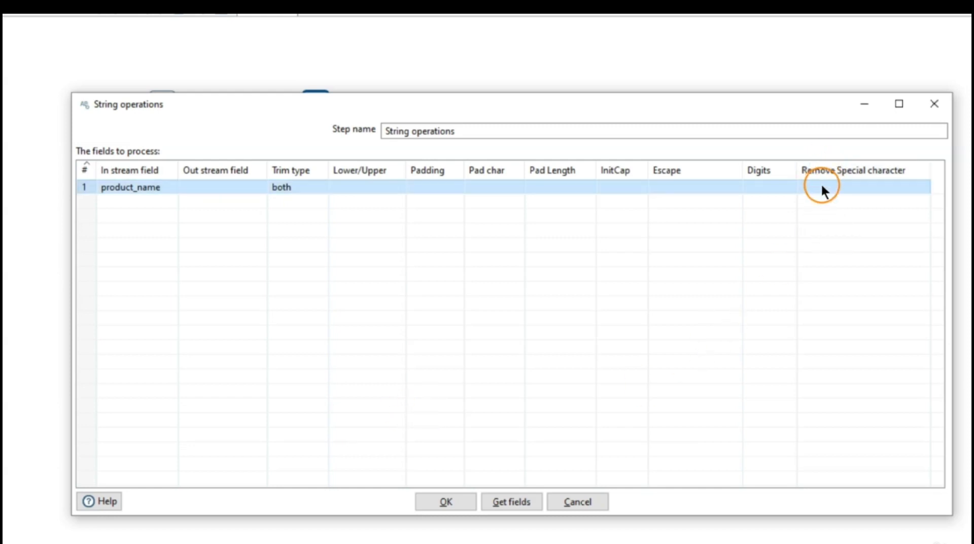
click(867, 189)
click(923, 188)
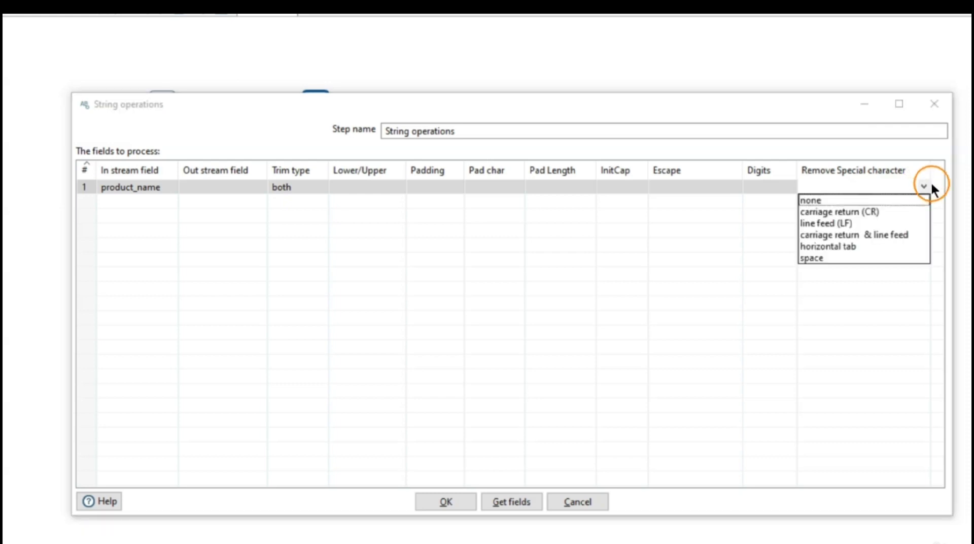
click(819, 246)
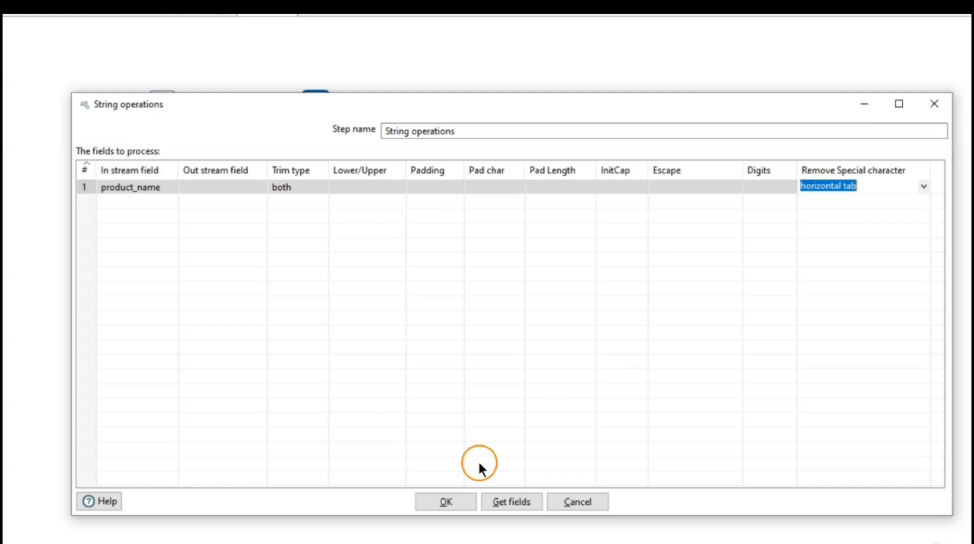
click(439, 500)
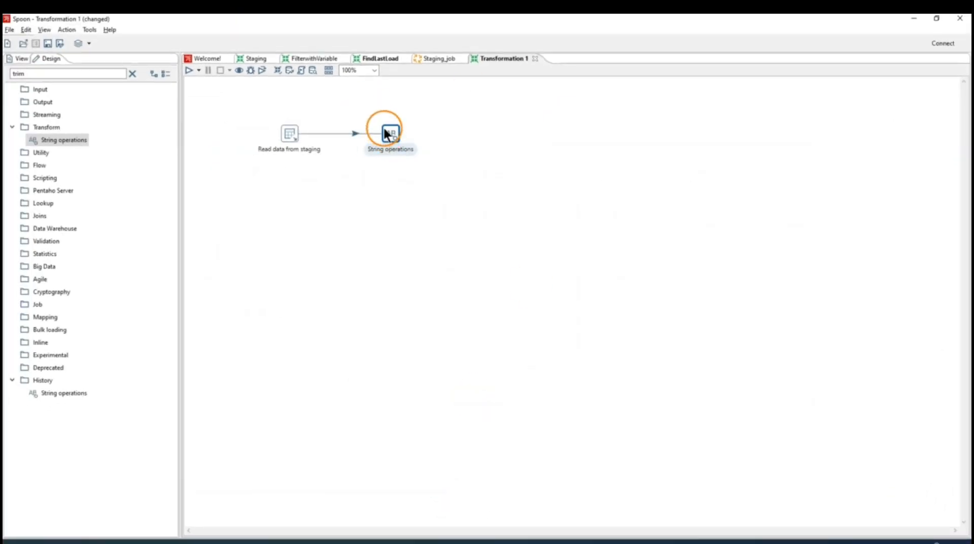
Preview the String operations output with a quick launch and examine the product_name values in the preview data
right_click(394, 134)
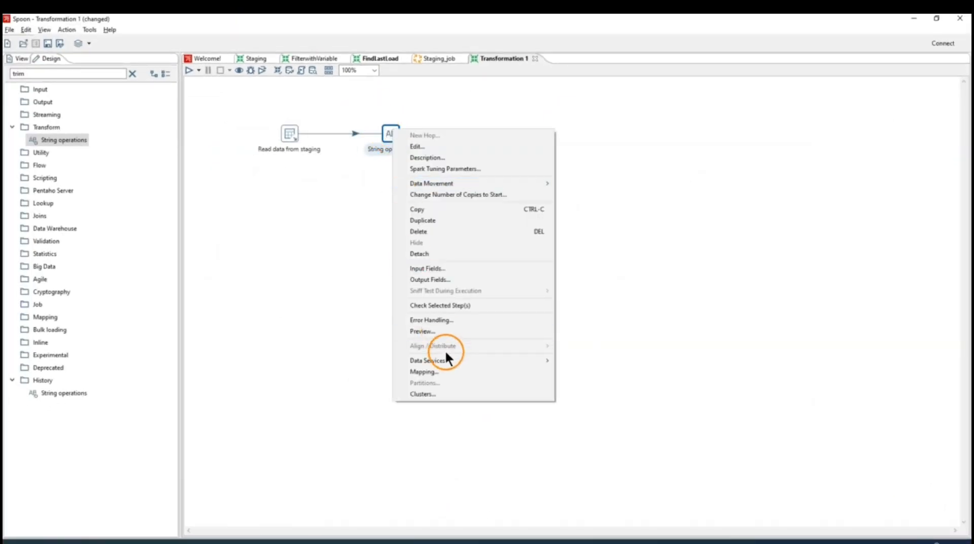
click(435, 330)
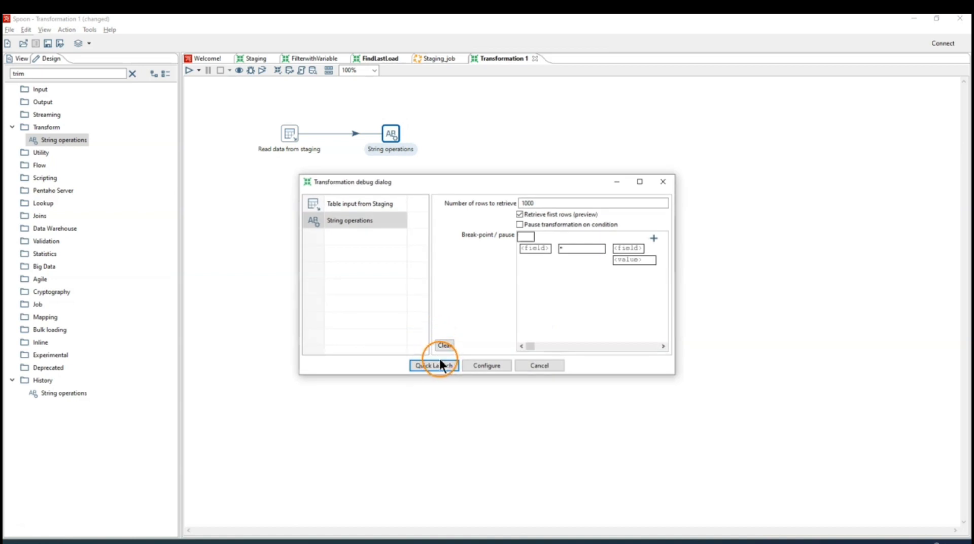
click(438, 357)
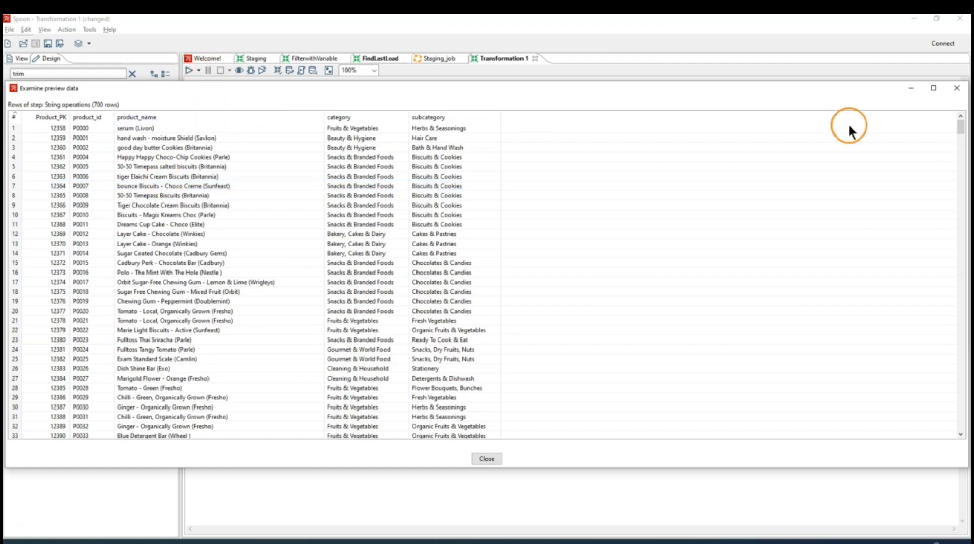
click(957, 88)
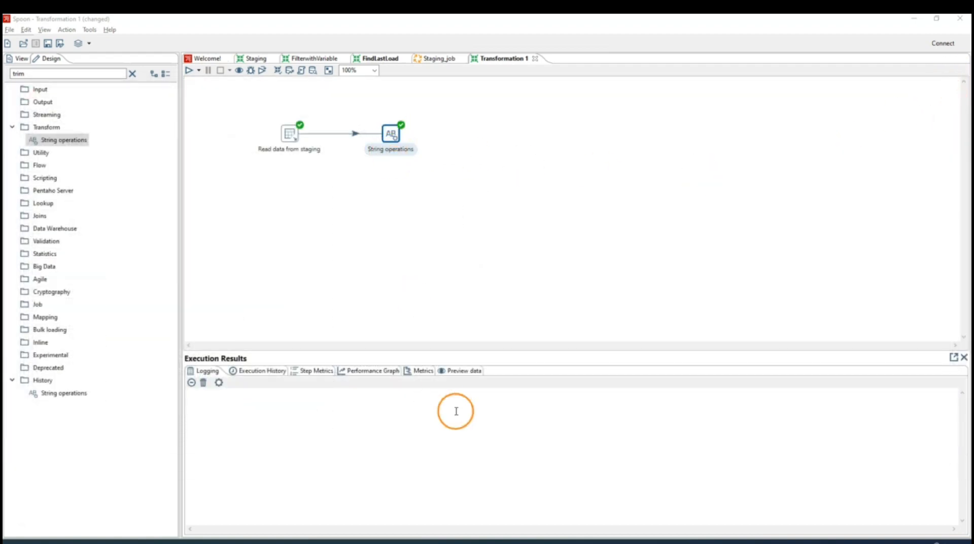
click(460, 372)
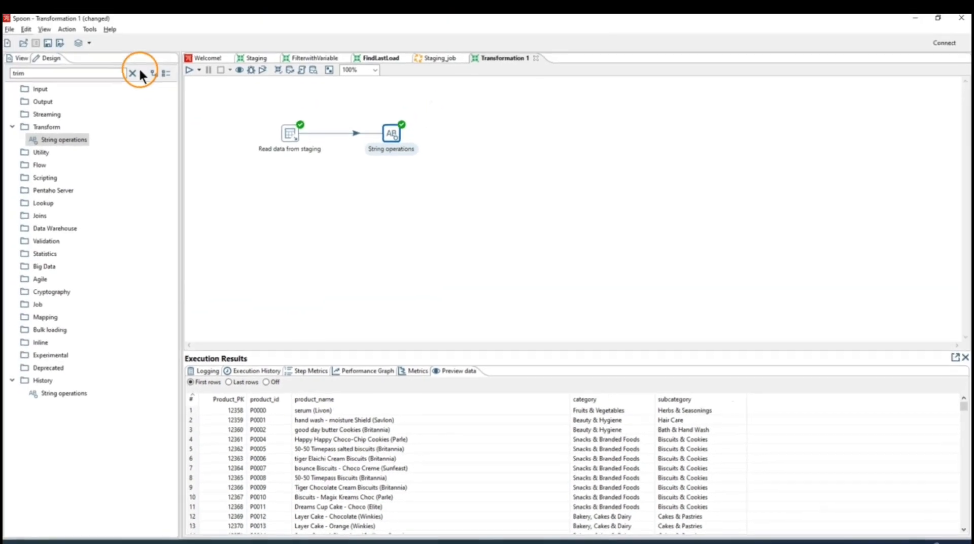
Search the design steps for "extract" and for "split", and add a Split fields step connected after String operations
click(131, 74)
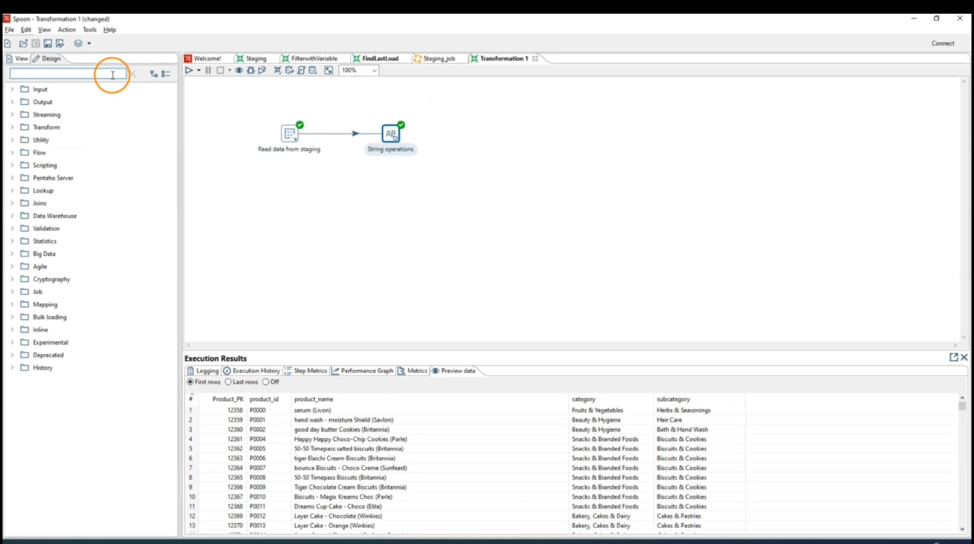
text(extract)
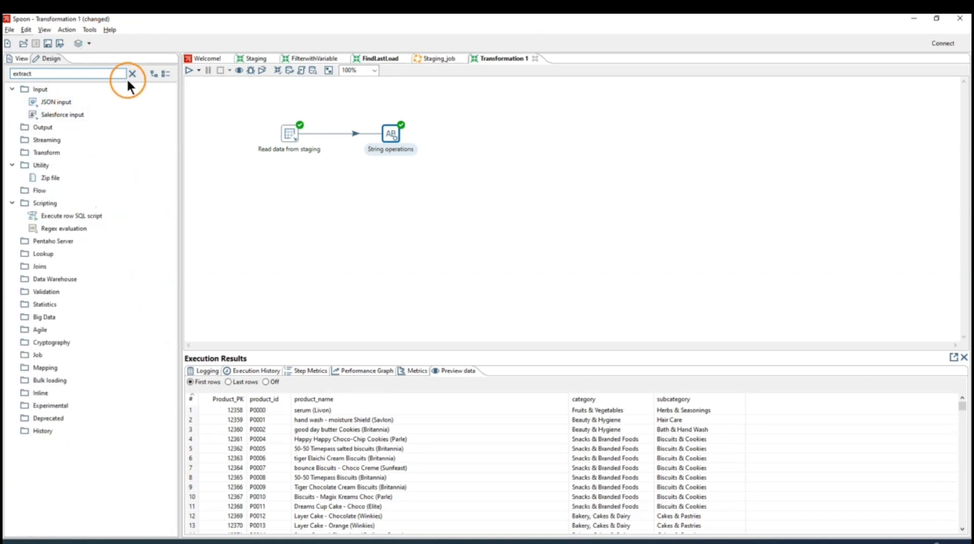
click(131, 75)
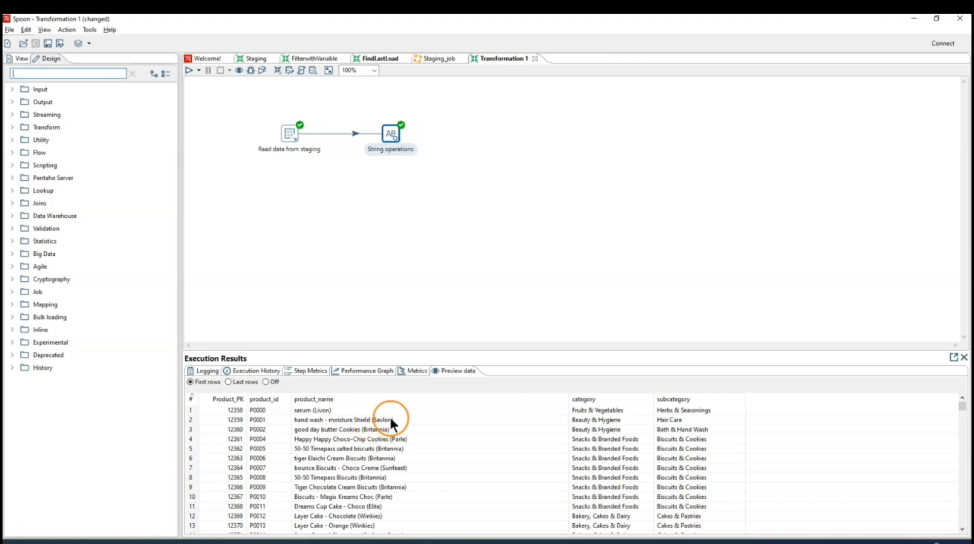
text(split)
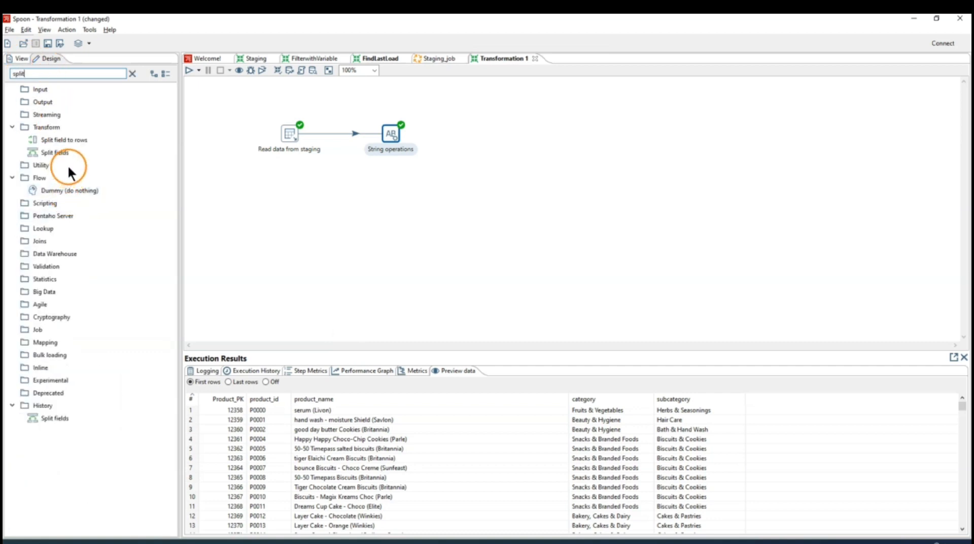
double_click(60, 153)
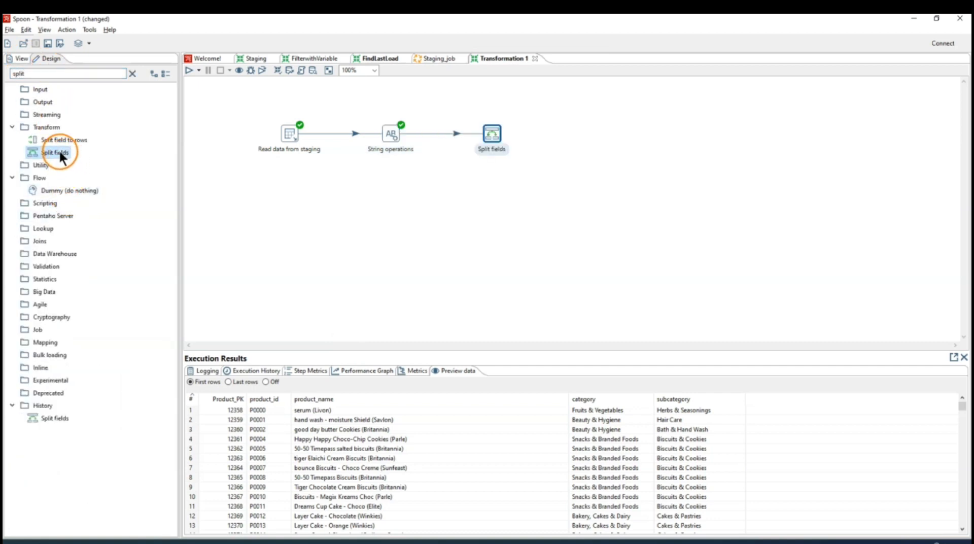
Open the Split fields step's settings and choose product_name as the field to split
double_click(492, 133)
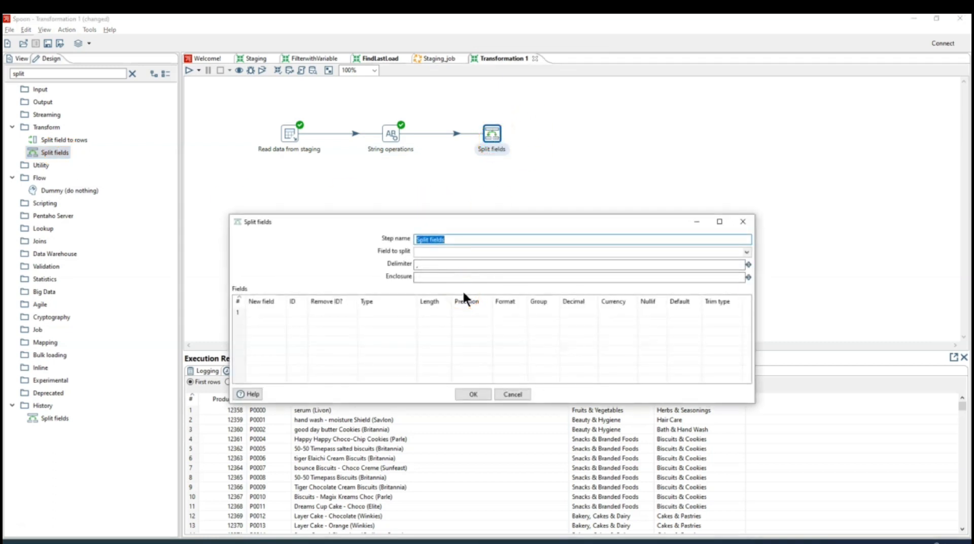
drag(458, 215, 552, 164)
click(361, 267)
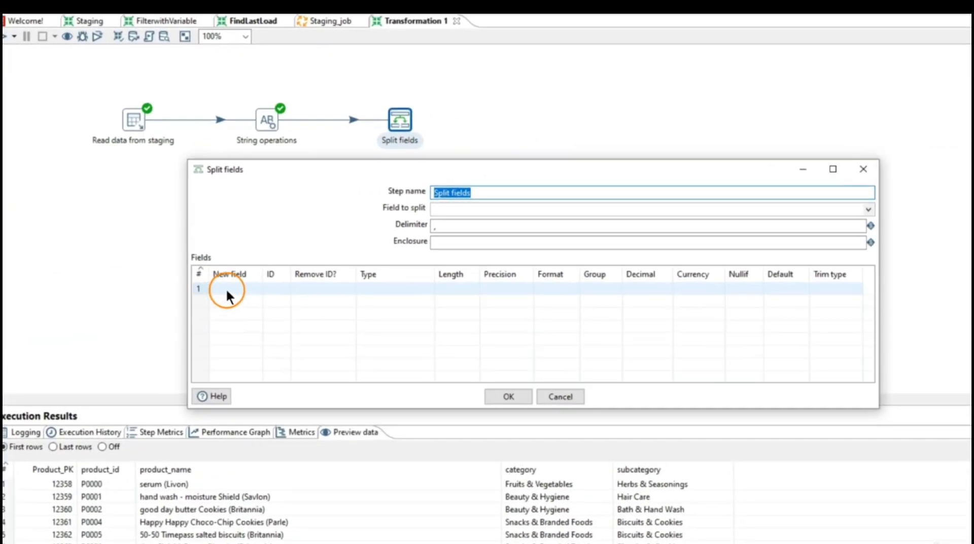
click(462, 208)
click(868, 209)
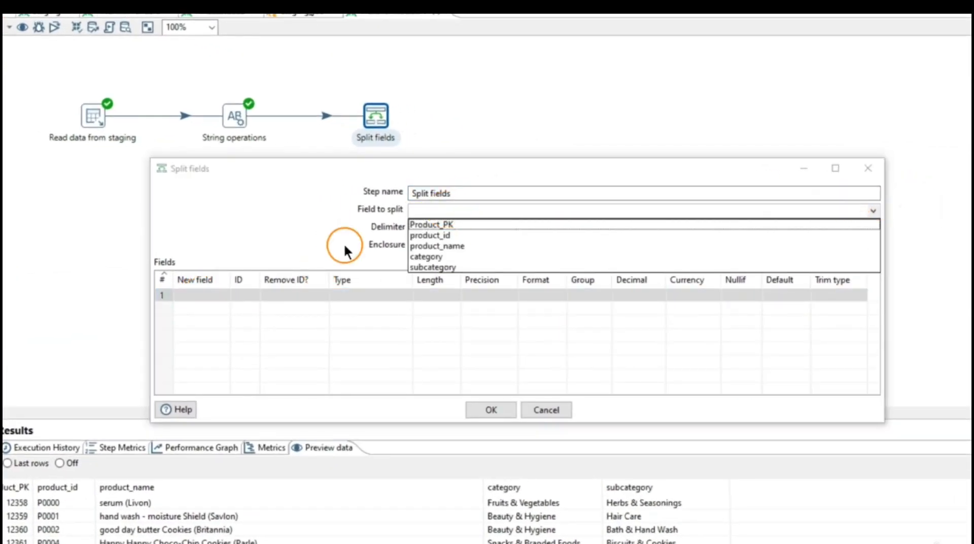
click(439, 246)
Add product_name as the first new field of the split, with type String
click(196, 297)
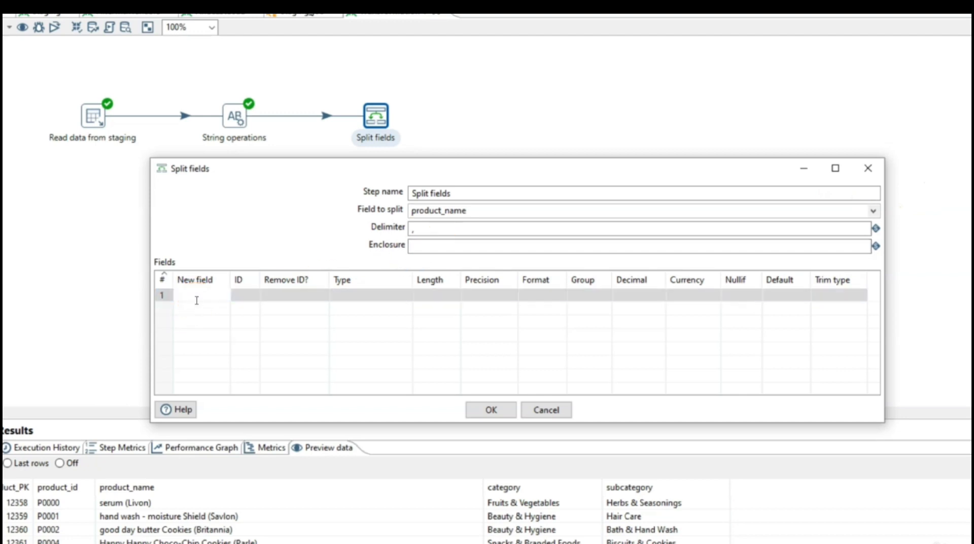
text(product_name)
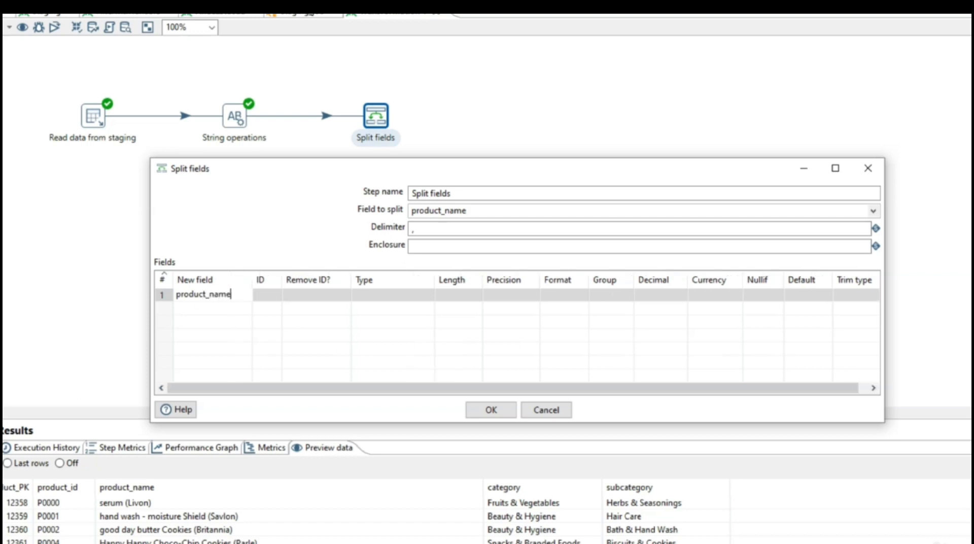
click(254, 276)
click(377, 299)
click(428, 293)
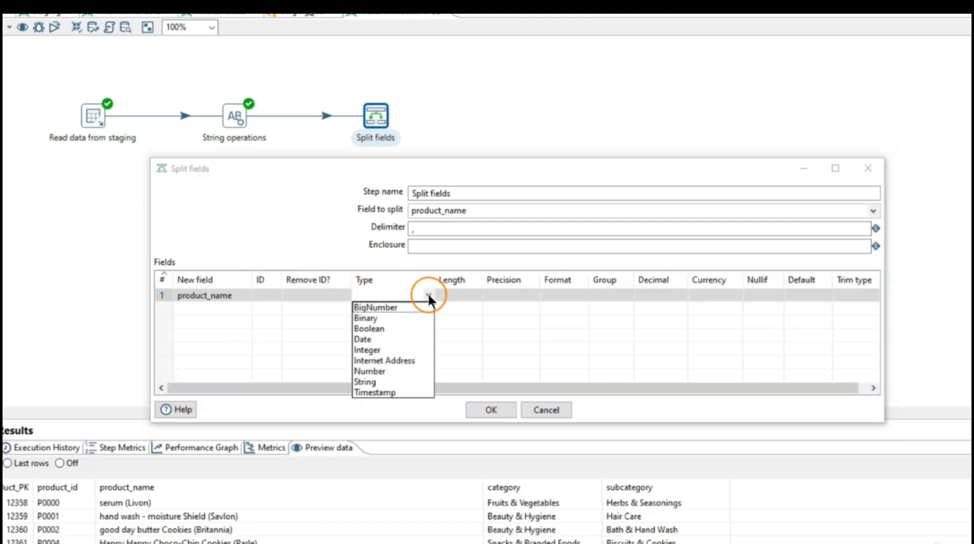
click(379, 381)
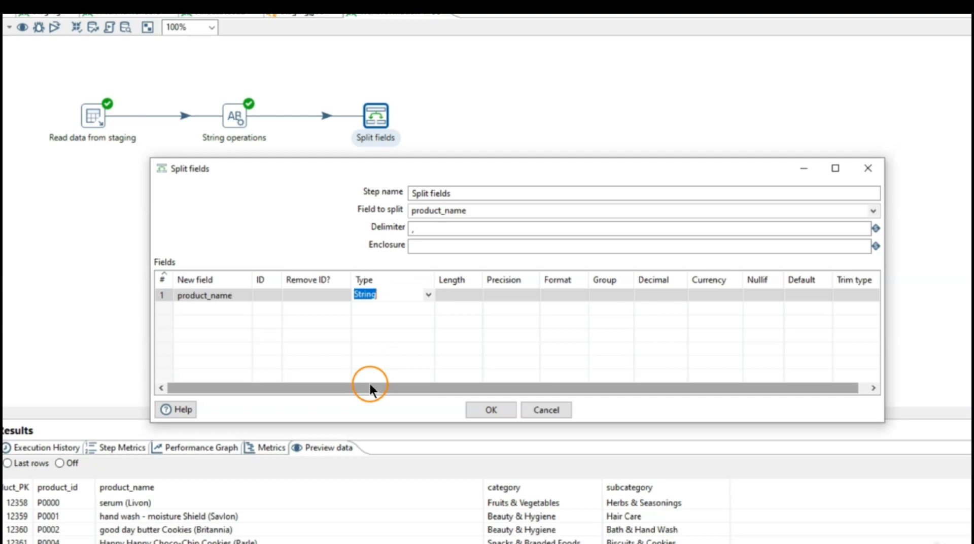
Add brand as the second new field of the split, with type String
click(184, 309)
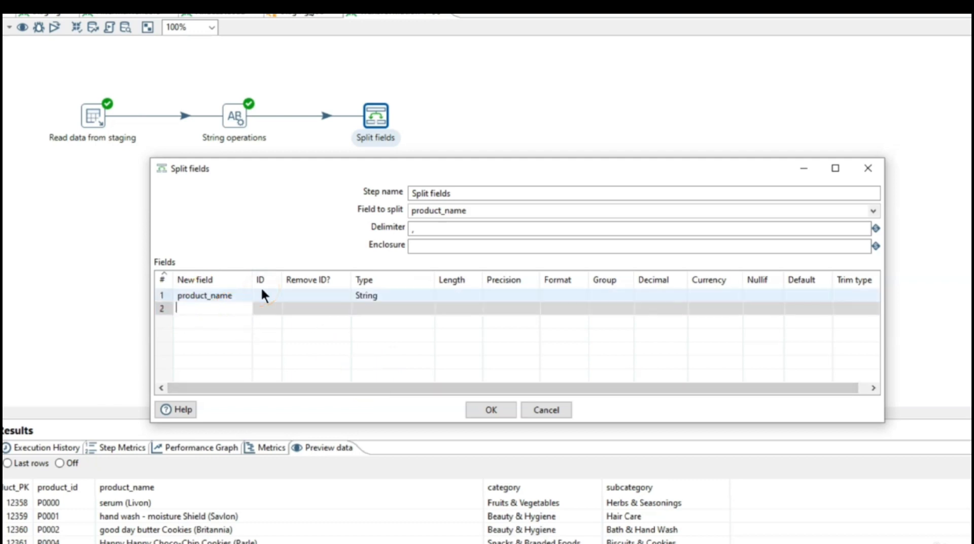
text(brand)
click(420, 307)
click(429, 309)
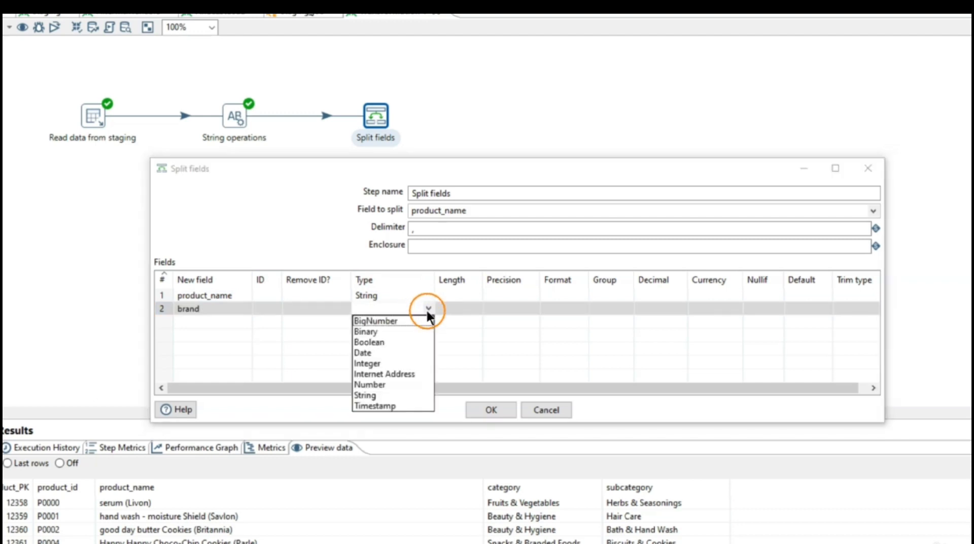
click(363, 395)
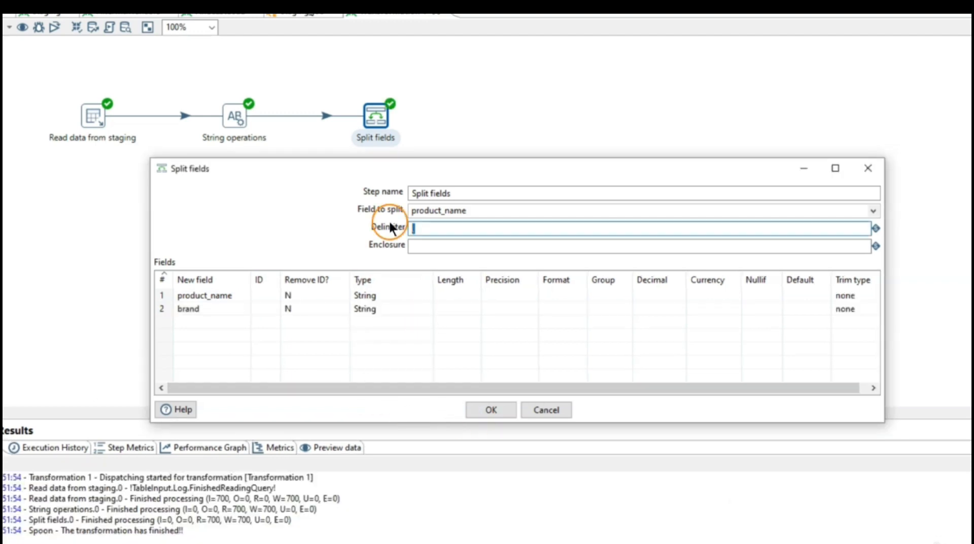
Set the Split fields delimiter to "(" and accept the settings
click(469, 227)
text(()
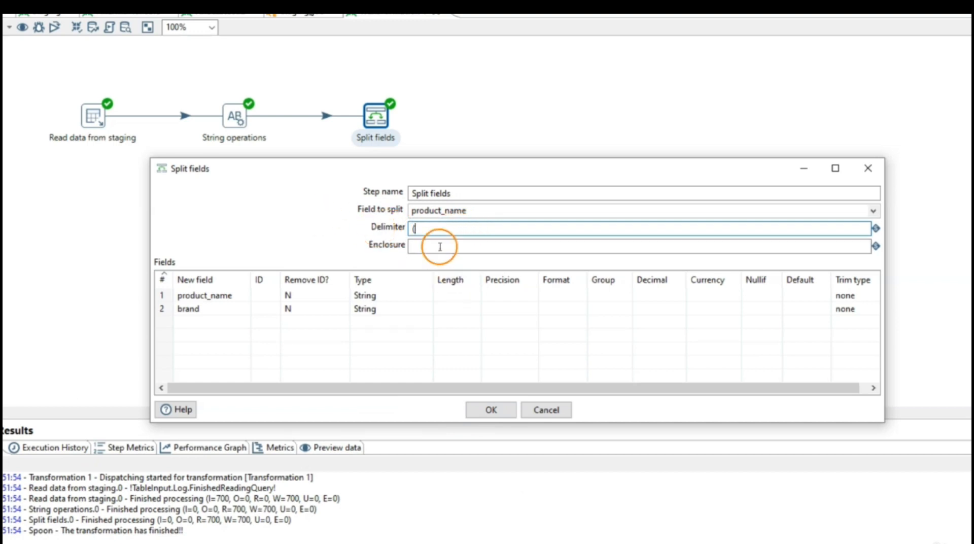
drag(424, 227, 408, 228)
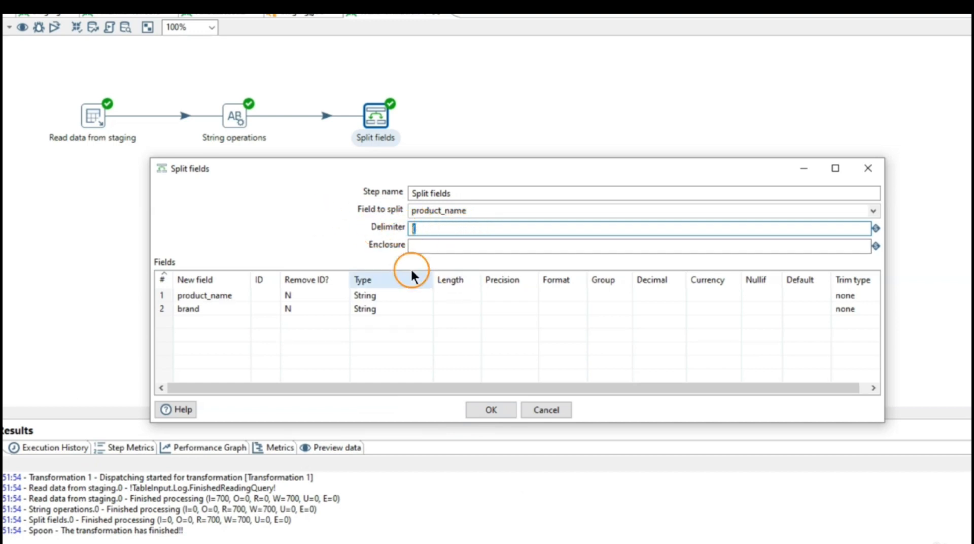
click(492, 409)
Preview the Split fields output with a quick launch and examine the separated product_name and brand values
right_click(373, 120)
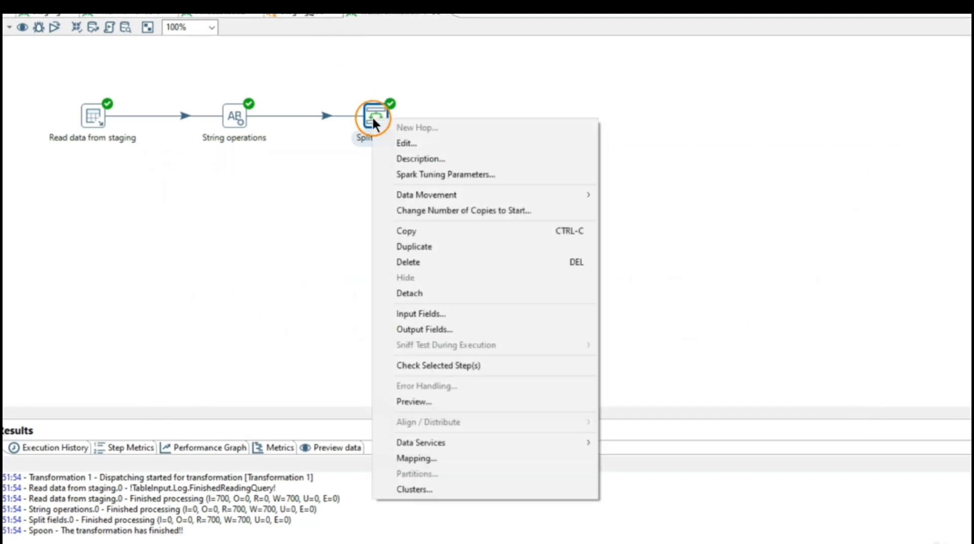
click(417, 402)
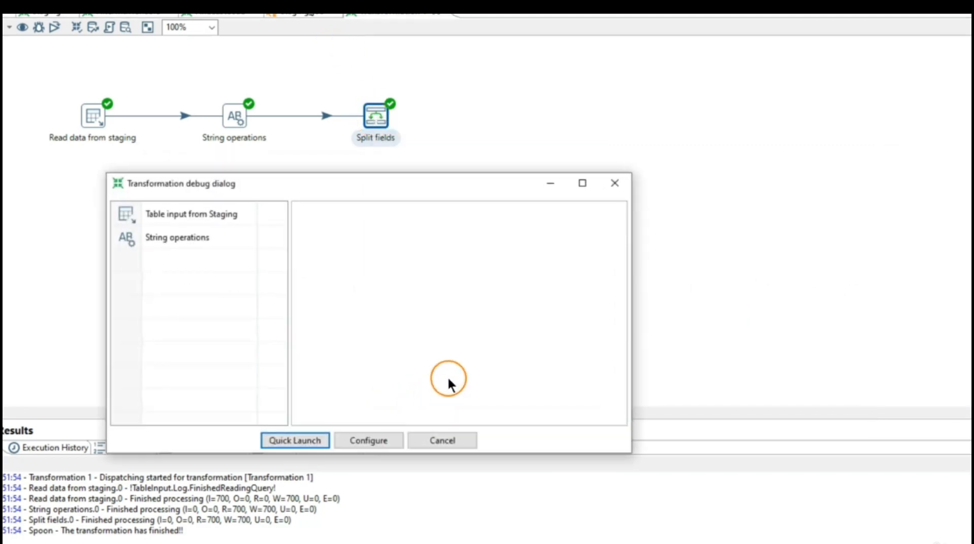
click(321, 436)
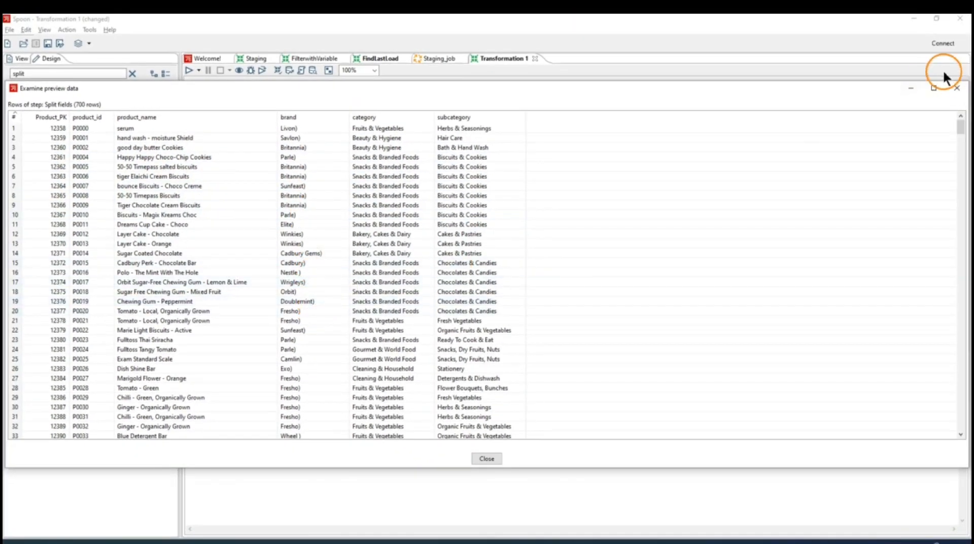
click(957, 88)
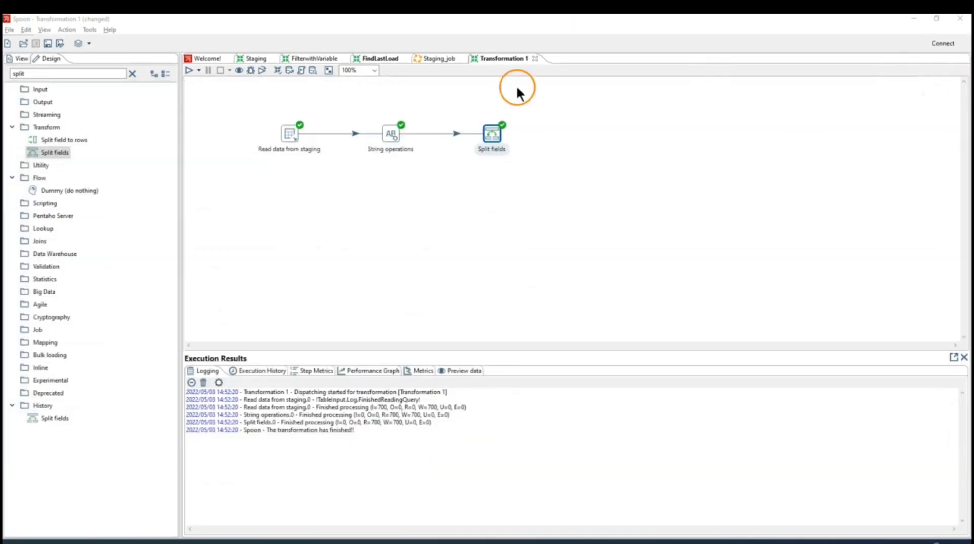
Search the design steps for "replace" and add a Replace in string step connected after Split fields
click(135, 74)
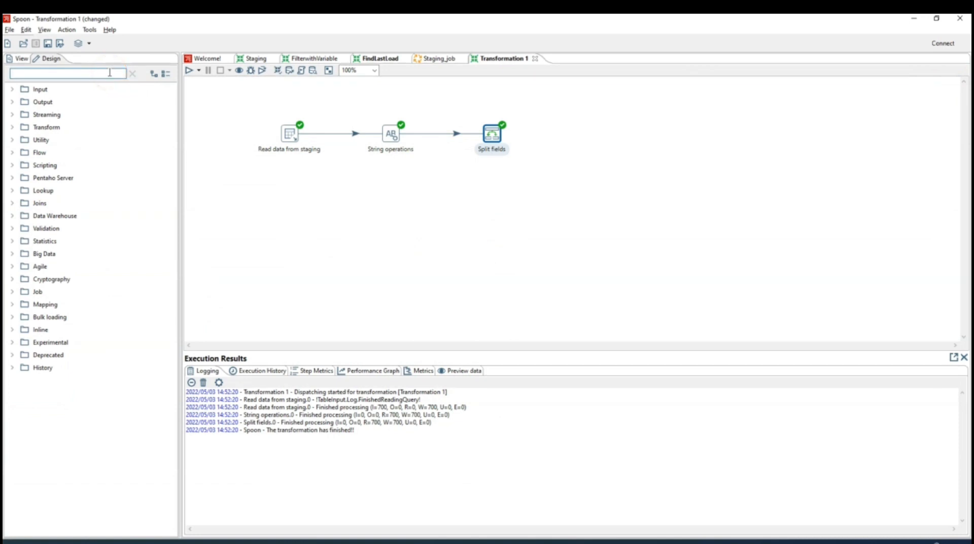
text(replace)
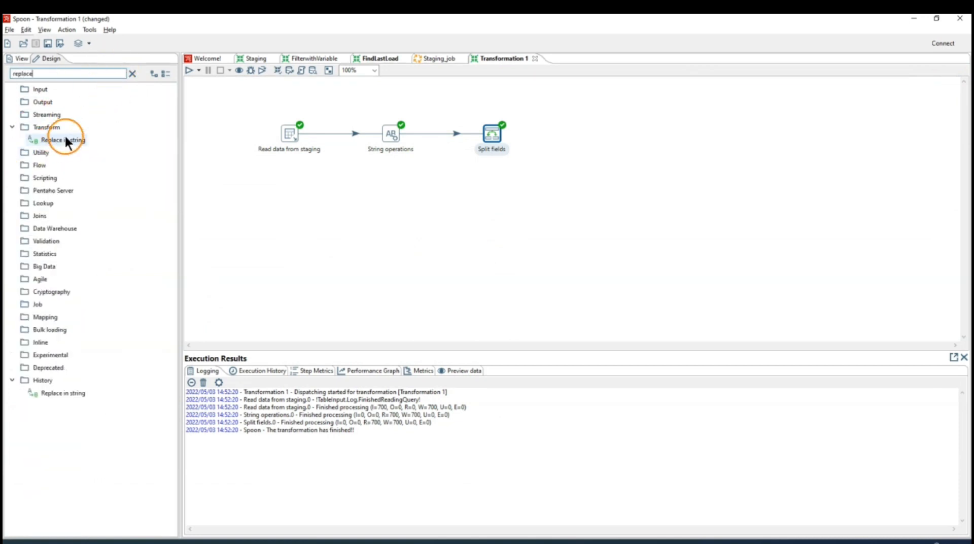
click(57, 142)
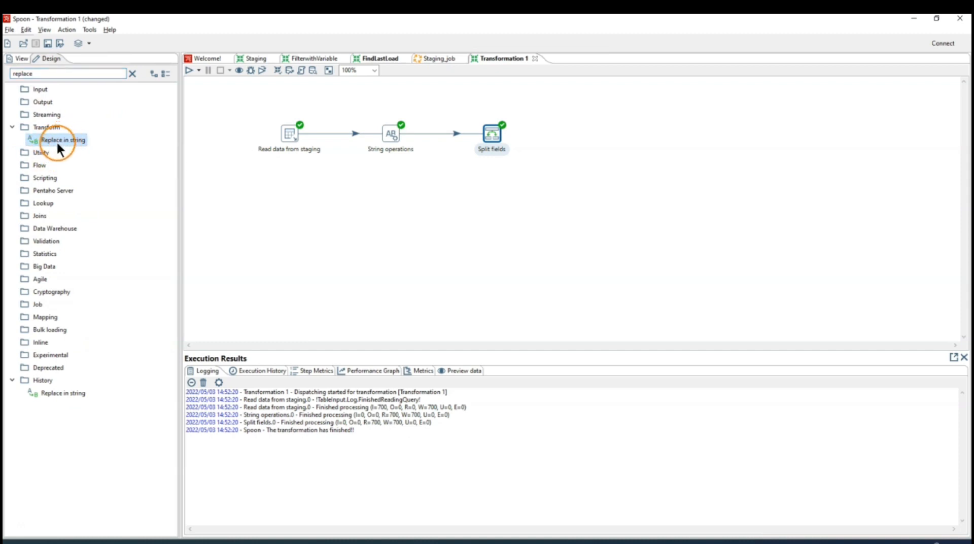
double_click(52, 141)
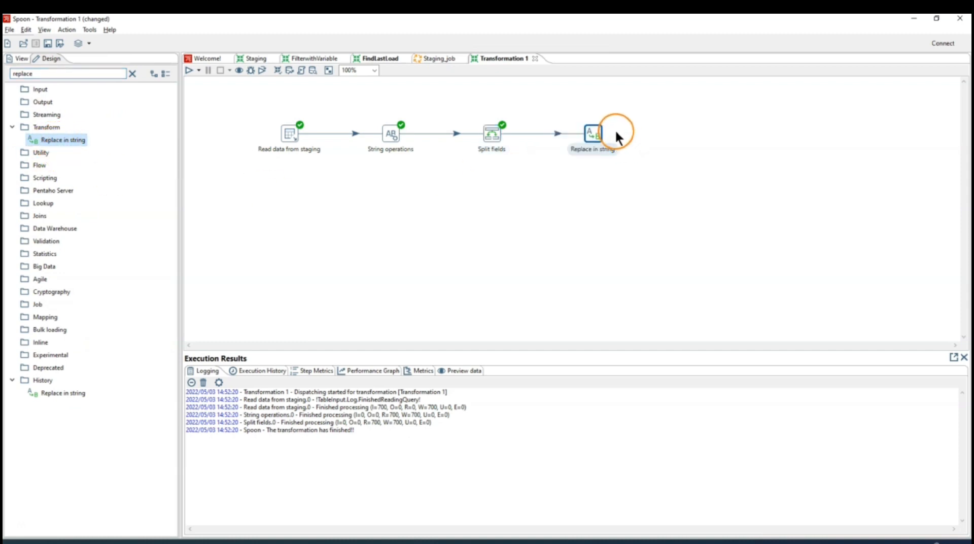
Open the Replace in string step's settings and choose brand as the first in stream field
mouse_move(595, 139)
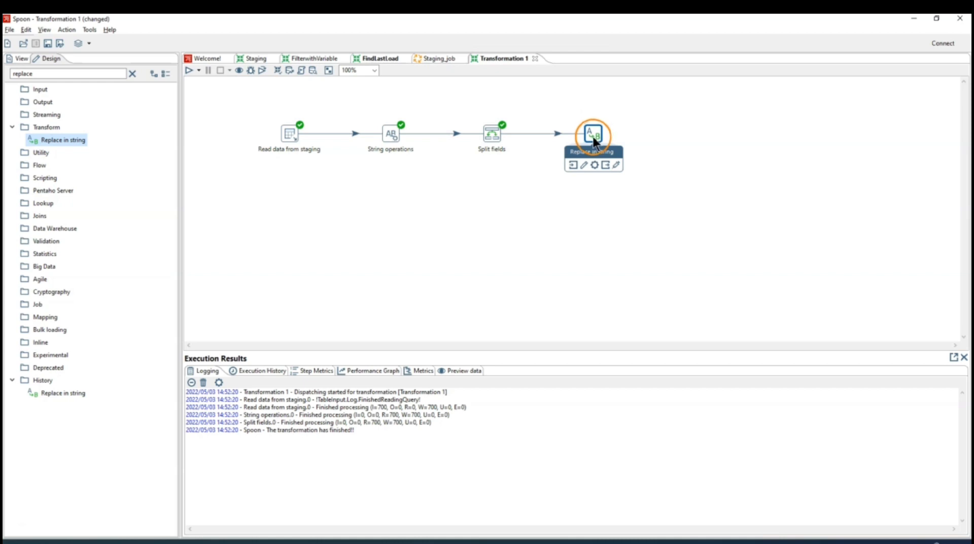
double_click(593, 132)
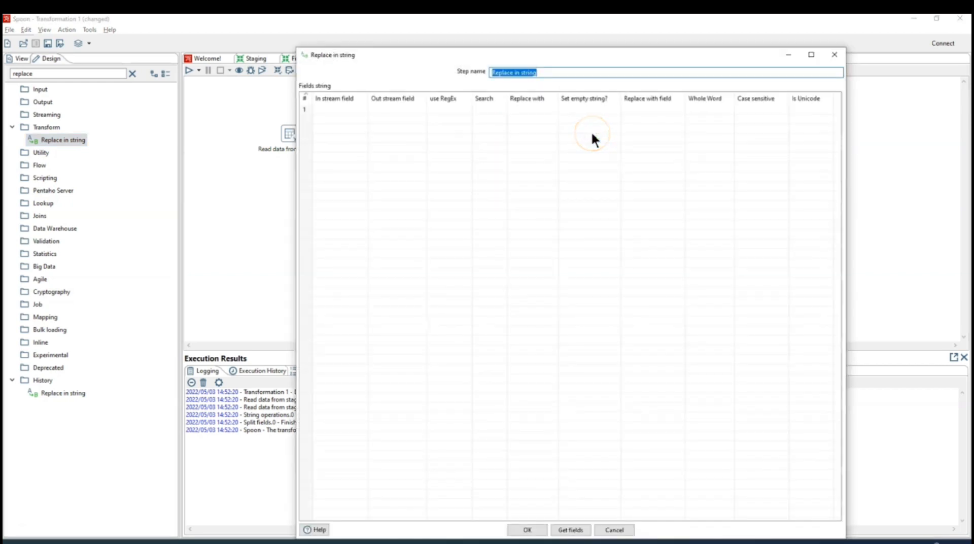
click(333, 110)
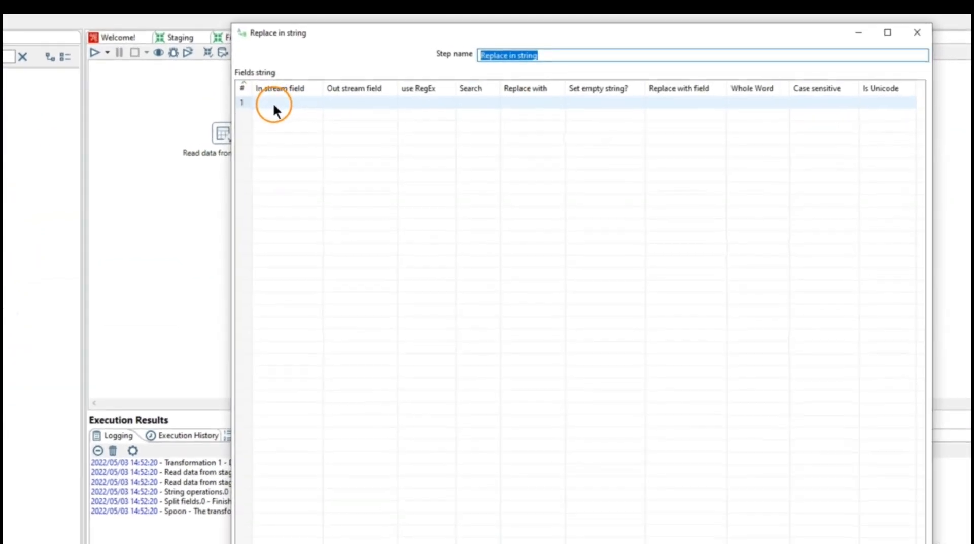
click(277, 104)
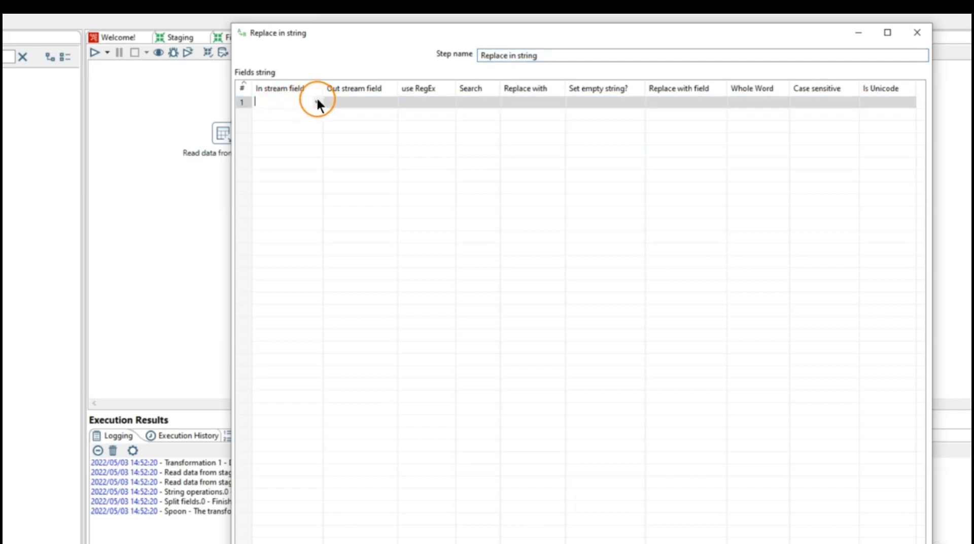
click(318, 103)
click(268, 123)
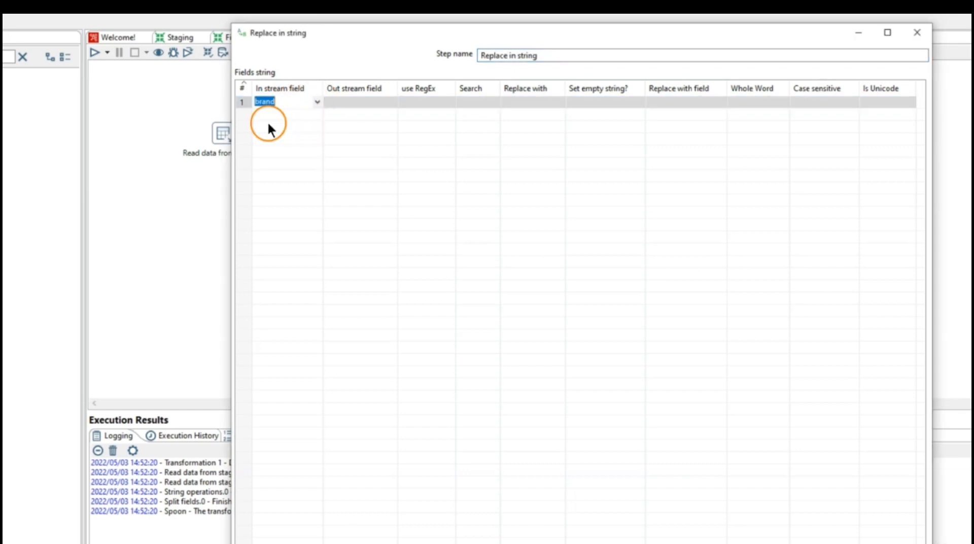
Set the brand row's search text to ")" in the Replace in string settings and accept them
click(480, 102)
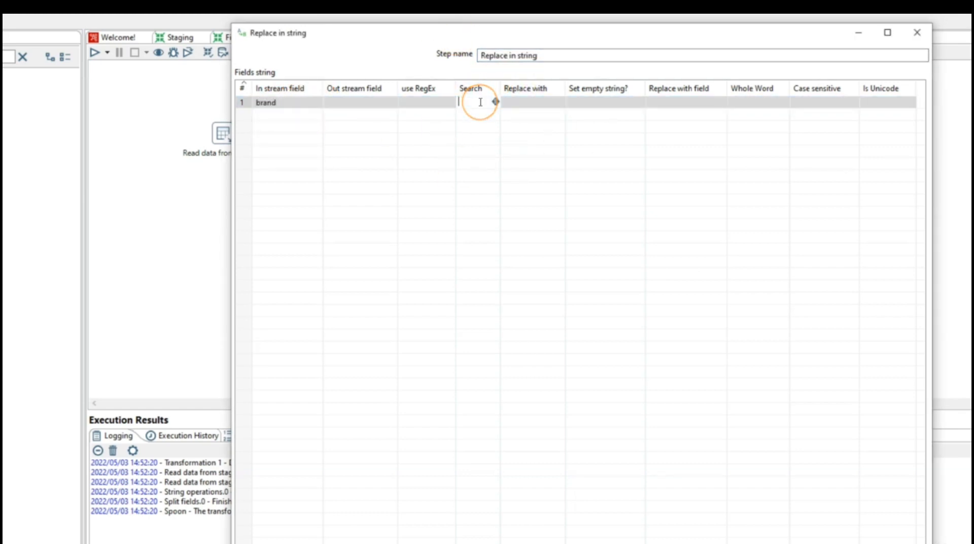
text())
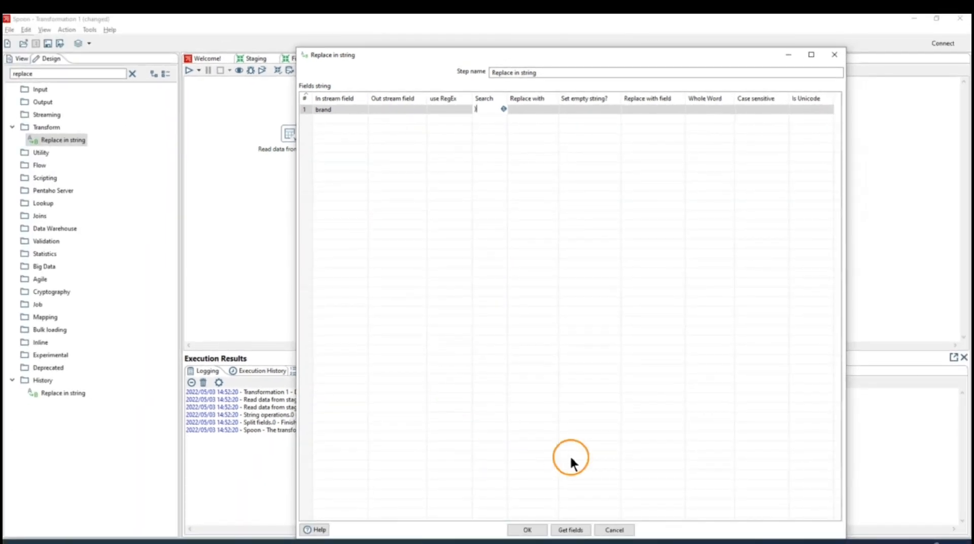
click(529, 530)
Preview the Replace in string output with a quick launch and examine the cleaned brand values
right_click(591, 133)
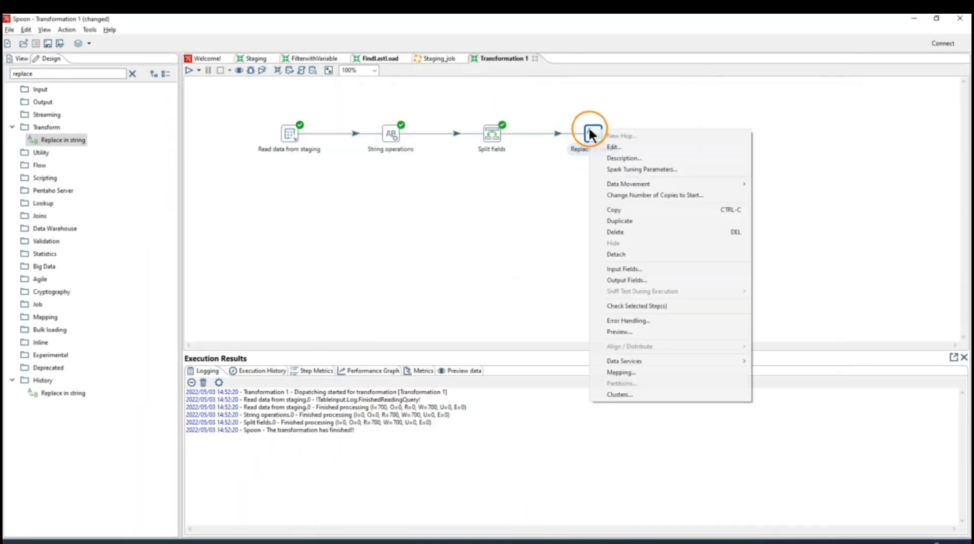
click(620, 331)
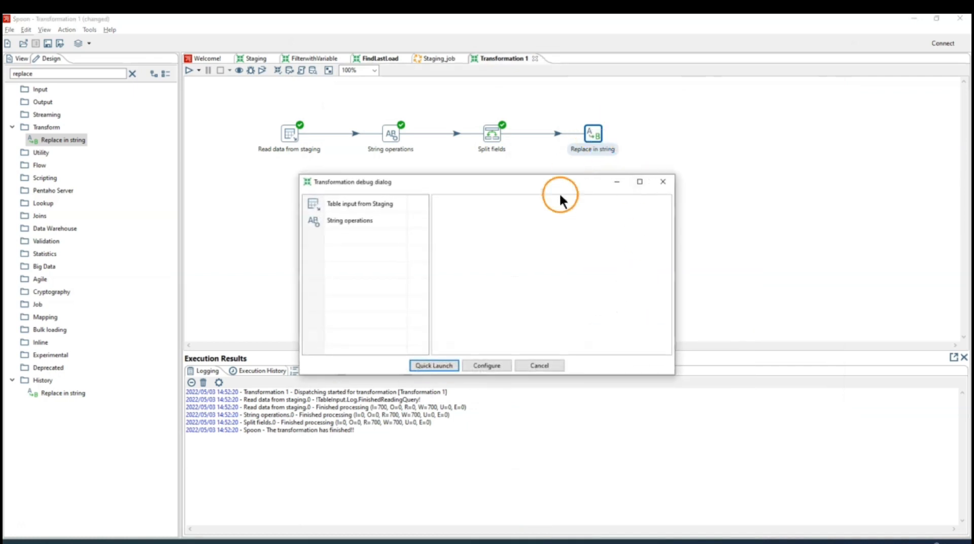
click(434, 366)
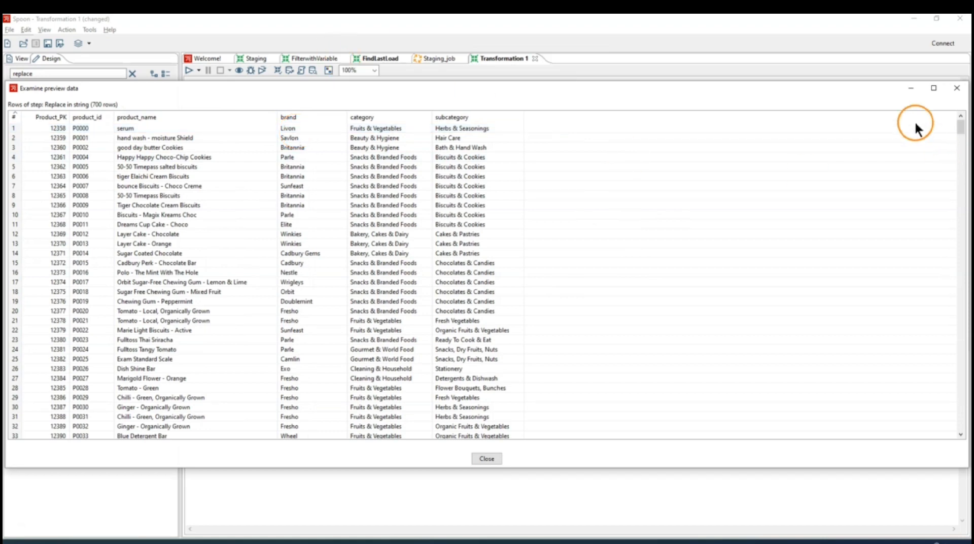
click(959, 90)
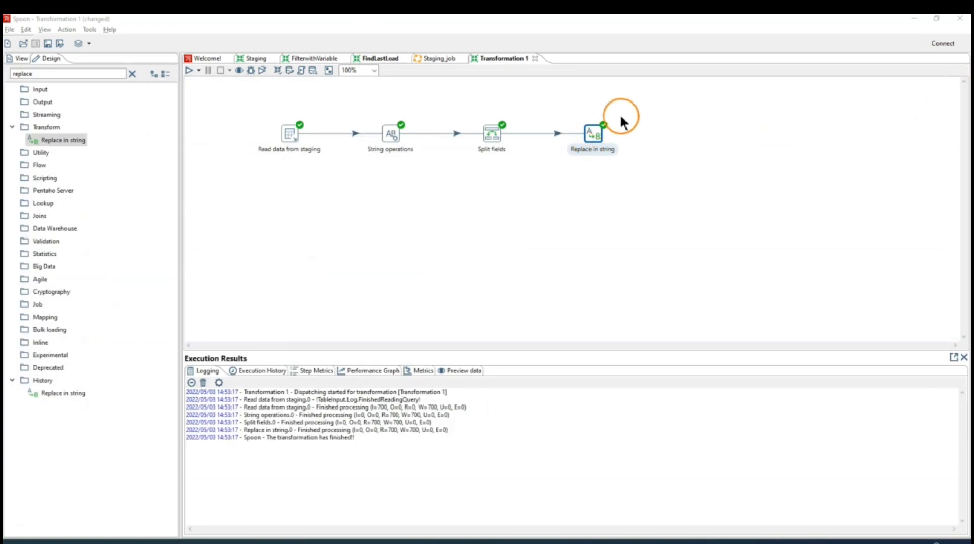
click(70, 73)
key(ctrl+a)
text(out)
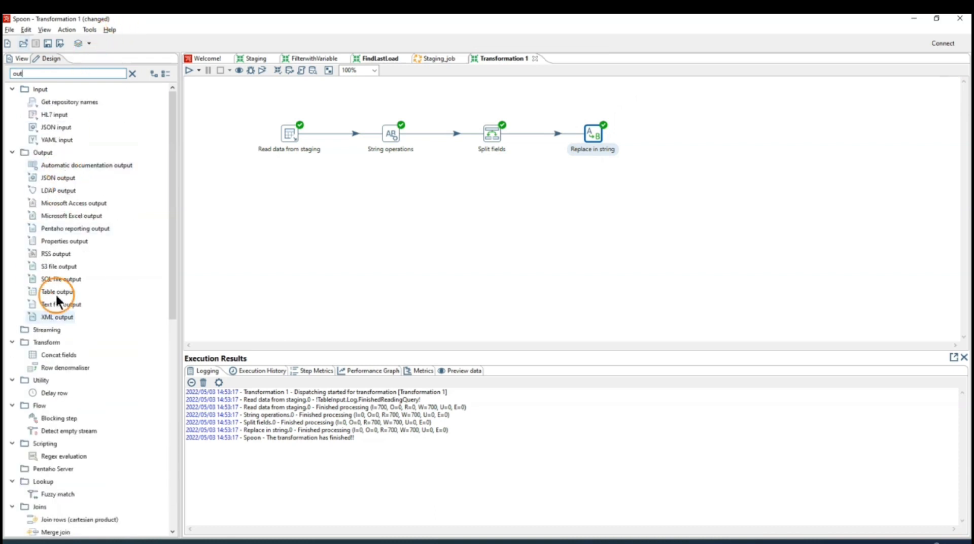
Search the design steps for "update" and add an Insert / update step connected after Replace in string
double_click(66, 72)
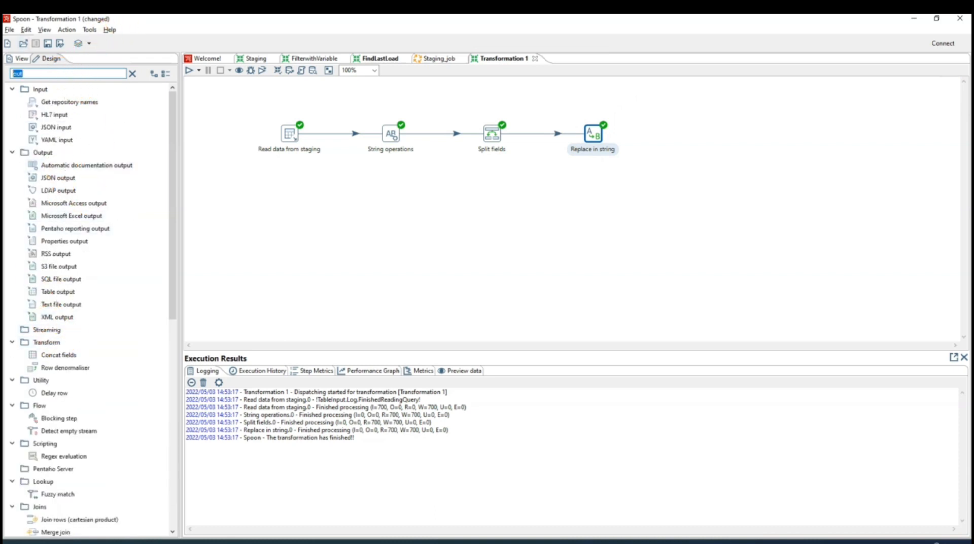
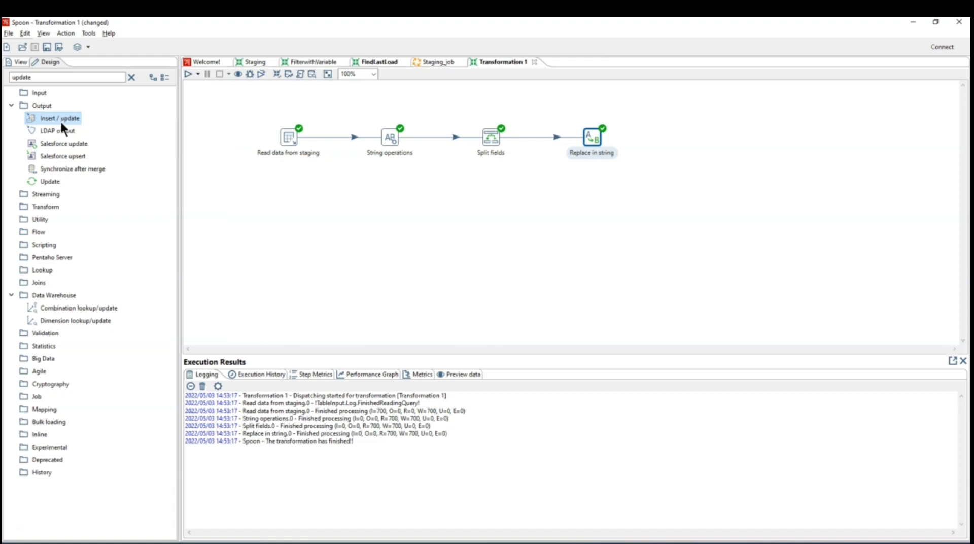
click(384, 144)
double_click(64, 119)
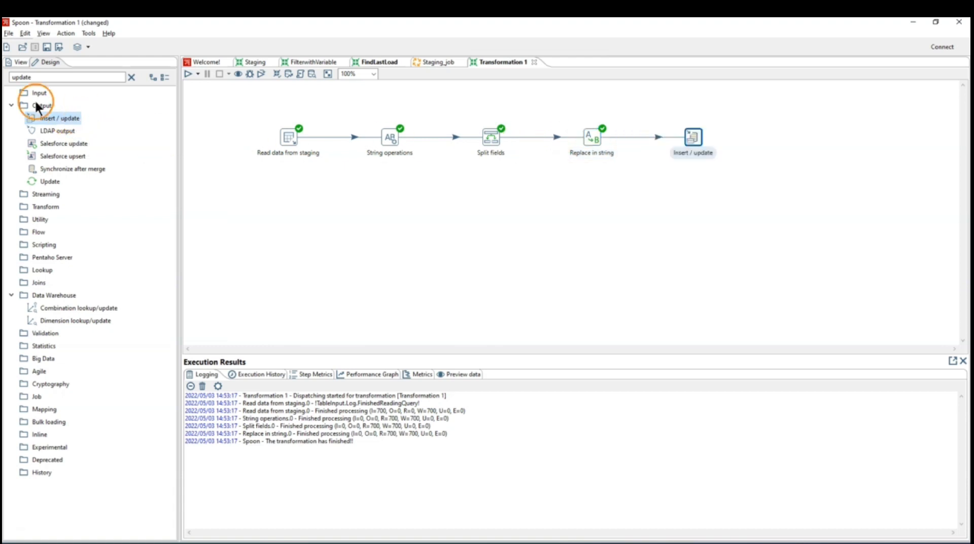
In the Insert / update step's settings, set the target schema to core and the target table to dim_product
click(699, 160)
double_click(694, 137)
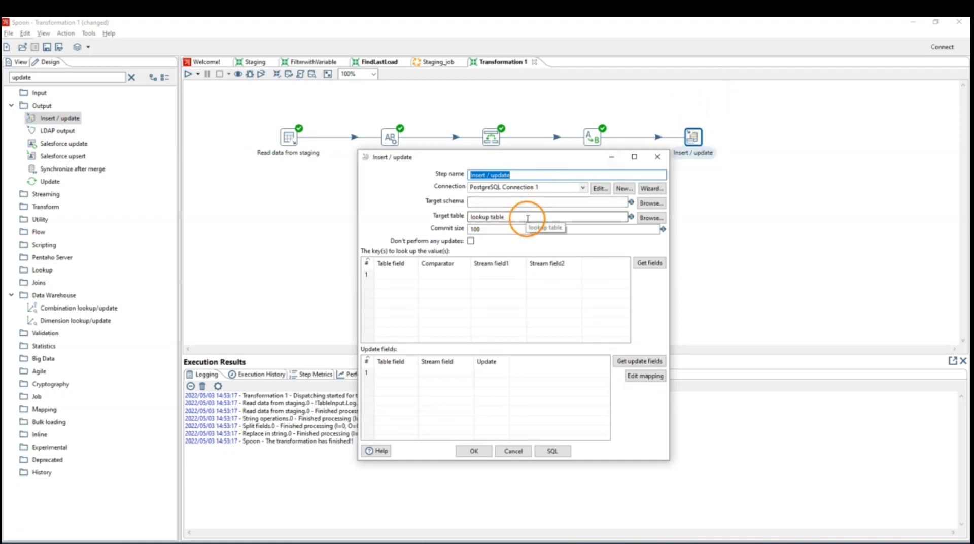
drag(525, 217, 469, 213)
click(484, 201)
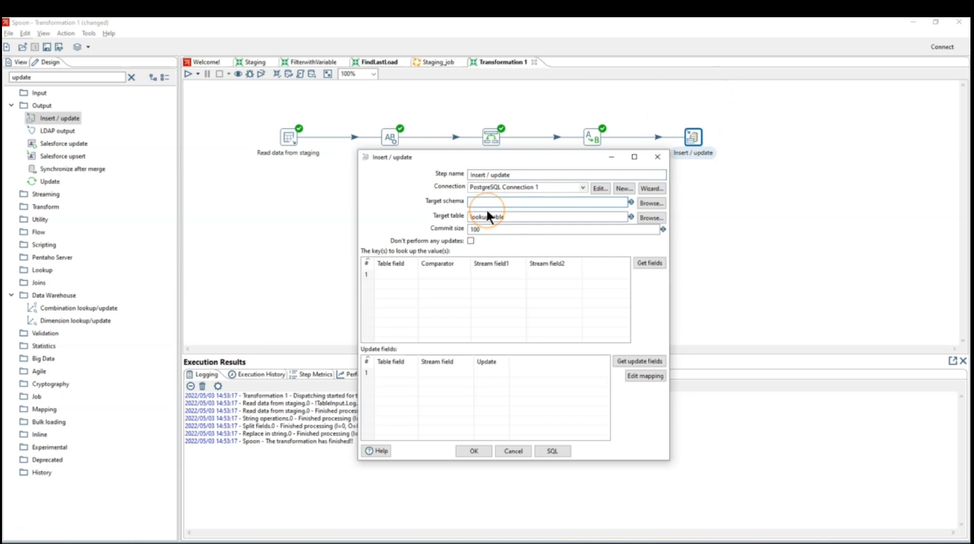
text(core)
drag(522, 217, 471, 217)
text(d)
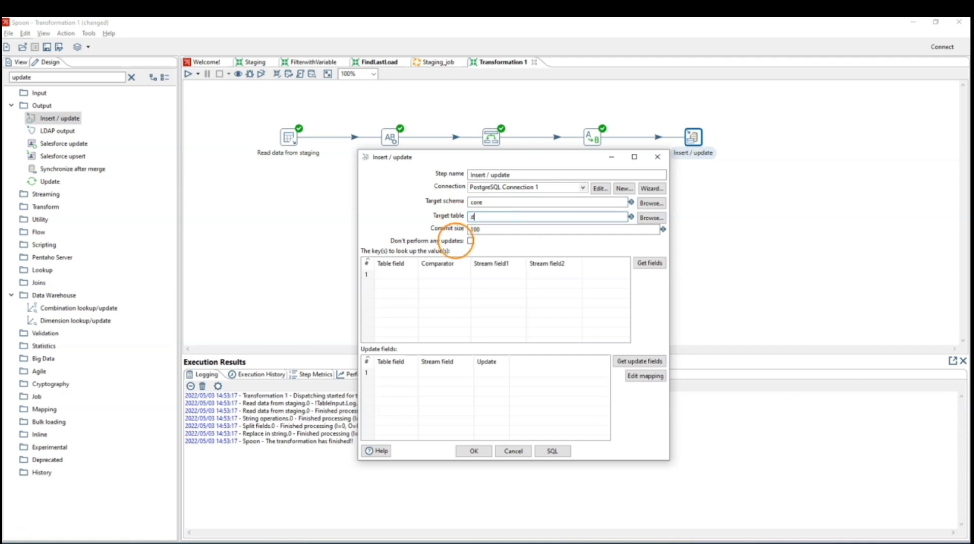
text(im_product)
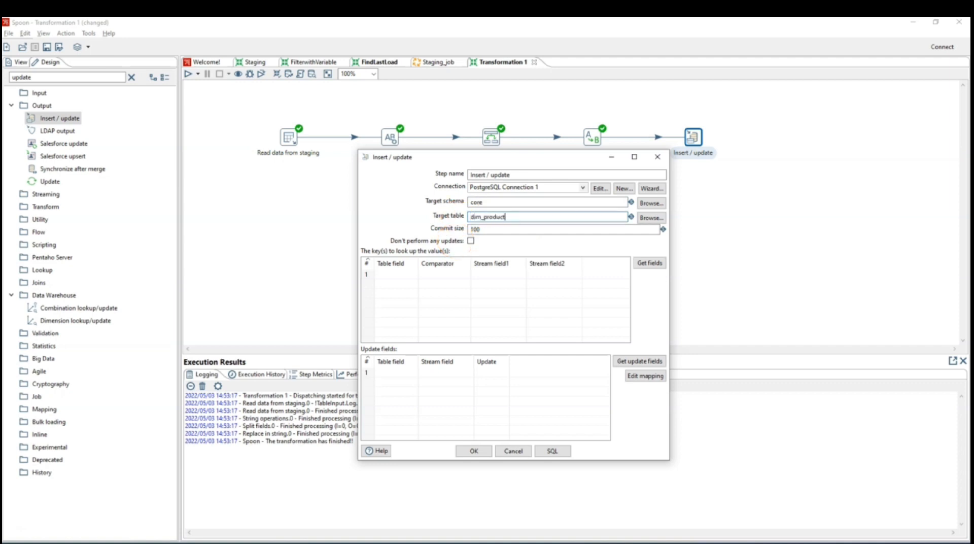
Define the lookup key as table field product_id, comparator =, and stream field product_id
click(383, 274)
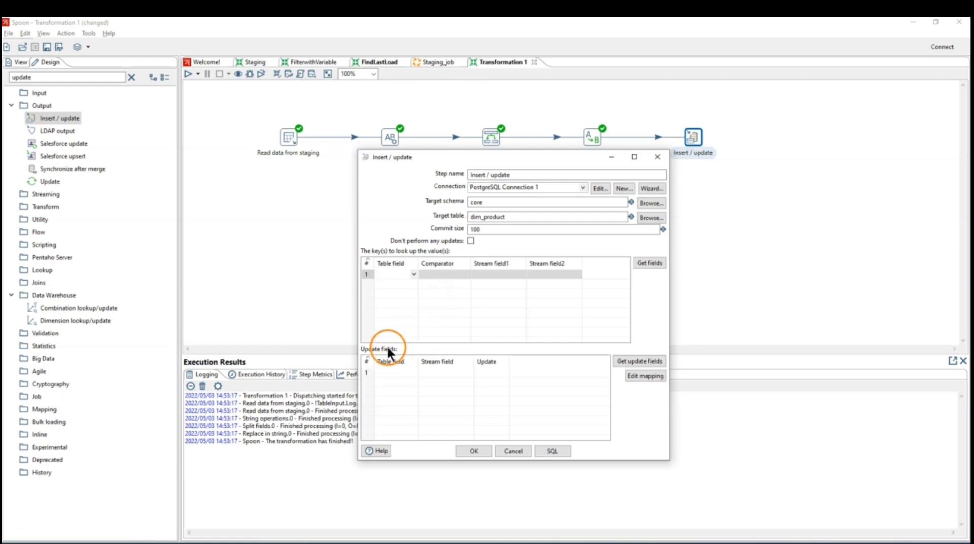
click(414, 275)
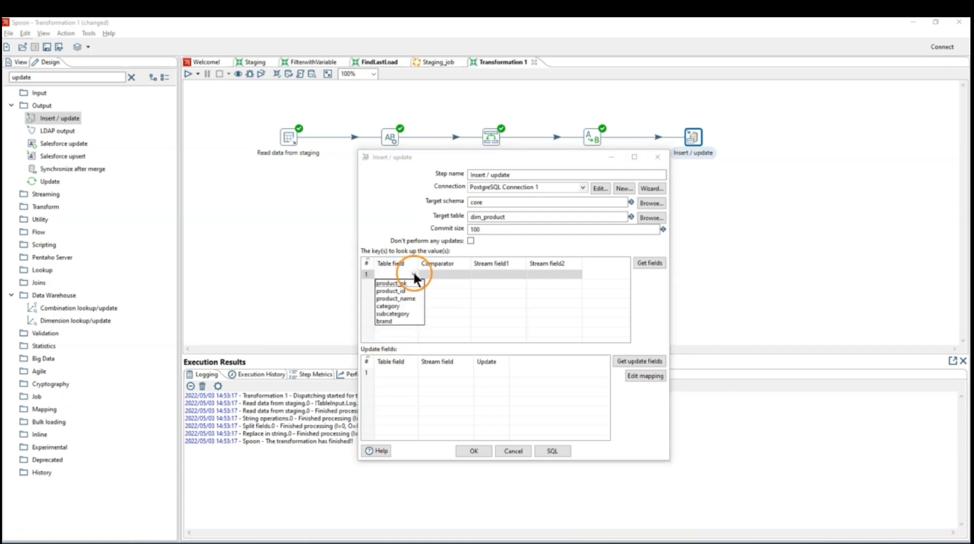
click(391, 291)
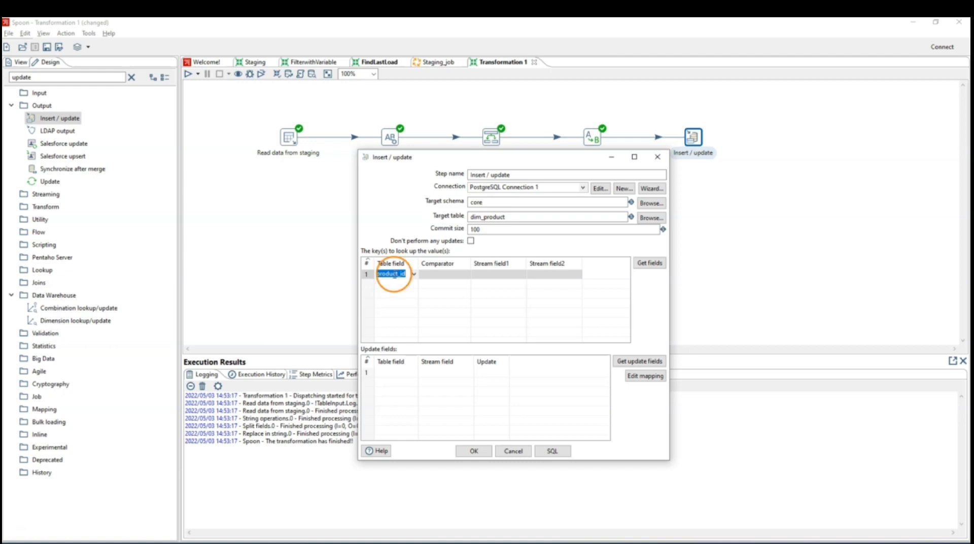
click(441, 278)
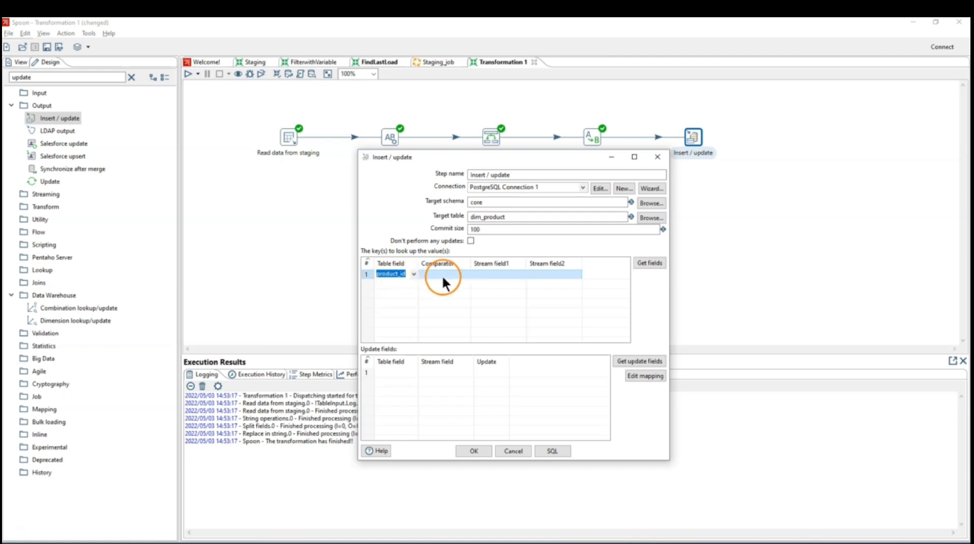
click(455, 274)
click(457, 274)
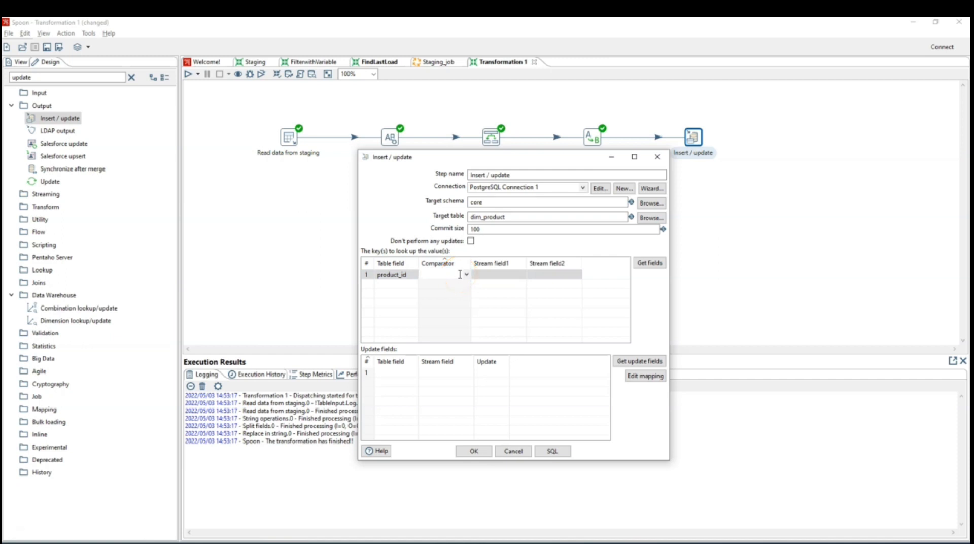
click(463, 275)
click(429, 283)
click(521, 274)
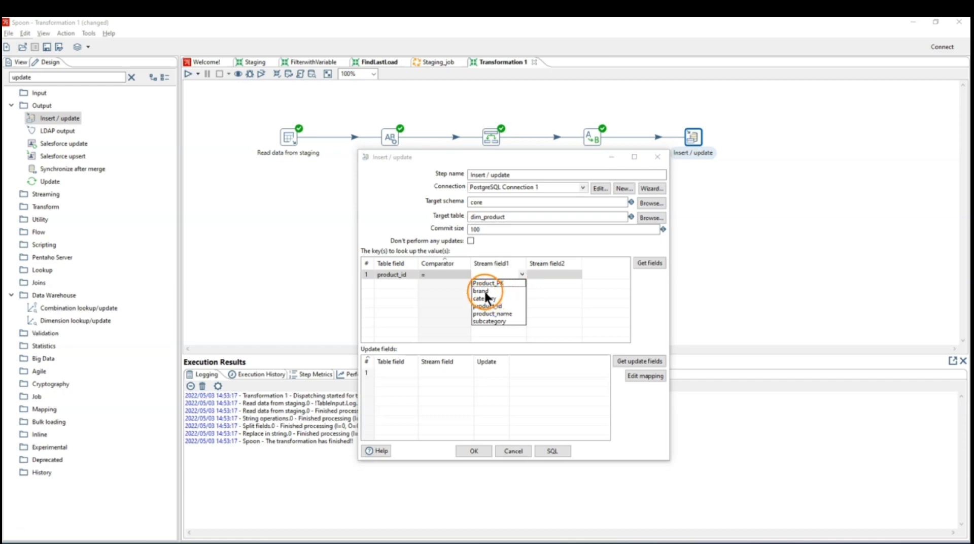
click(484, 306)
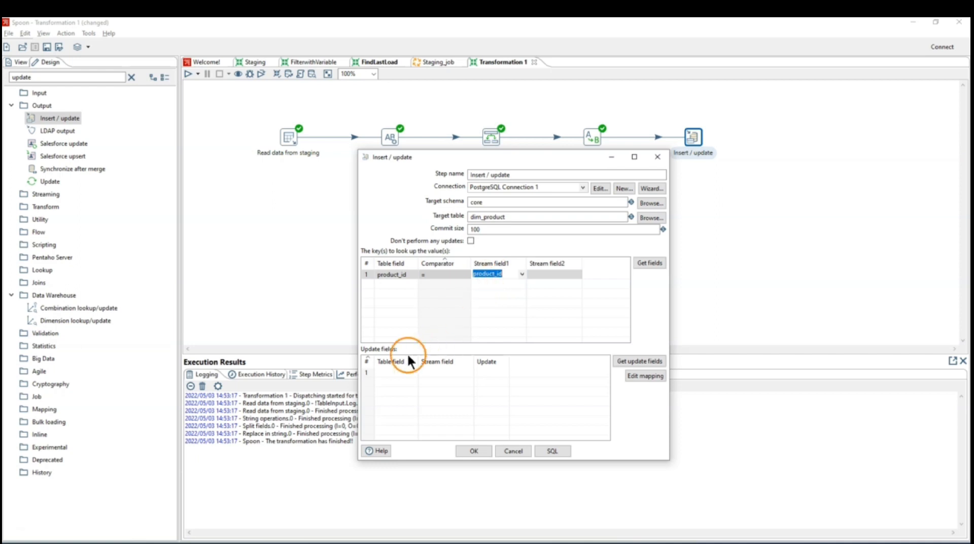
Fill the update fields list of the Insert / update step with all fields from the incoming stream
click(388, 373)
click(414, 373)
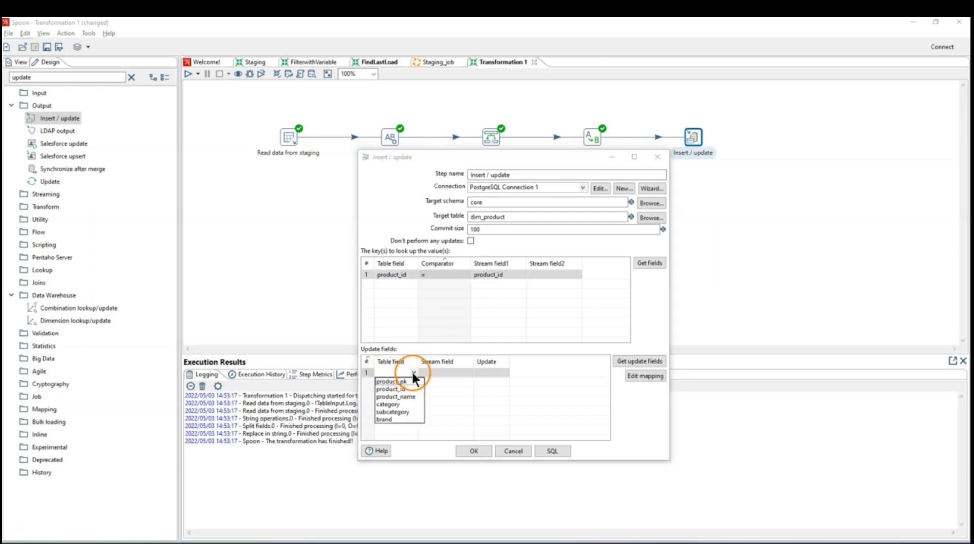
click(641, 361)
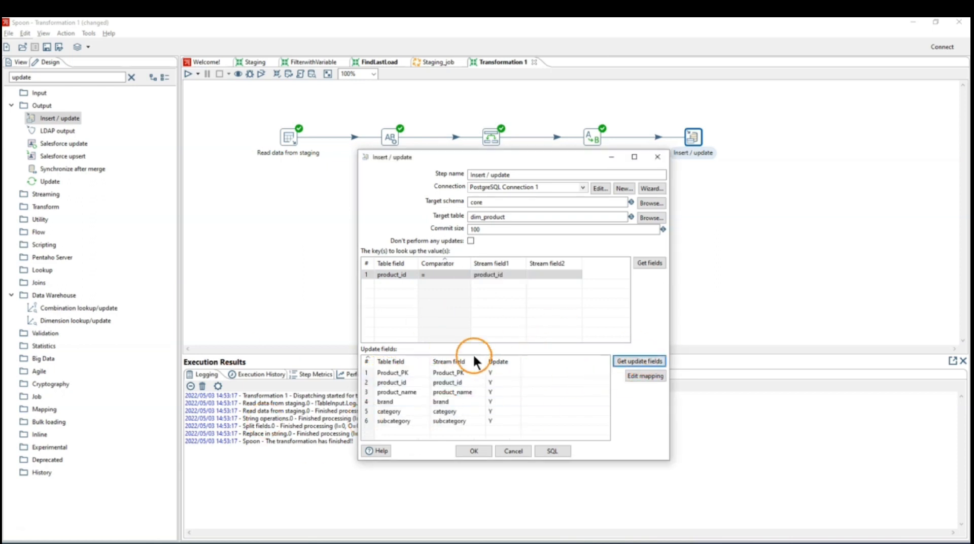
Set the Update option of Product_PK to N and accept the Insert / update settings
click(508, 374)
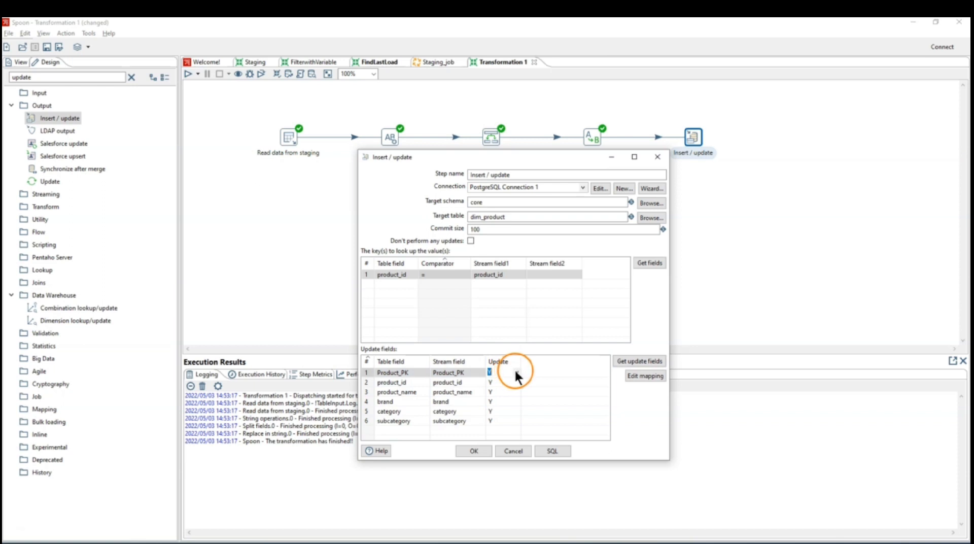
click(510, 376)
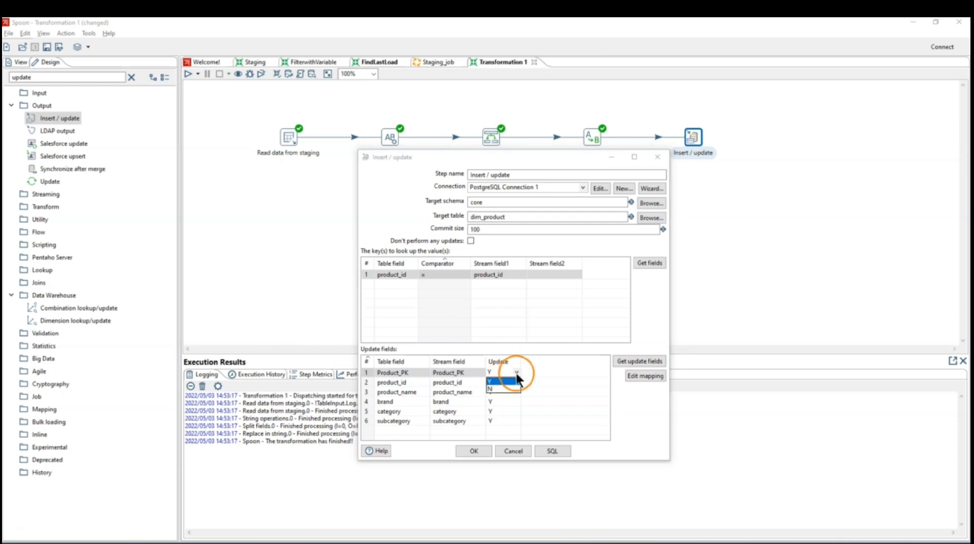
click(494, 388)
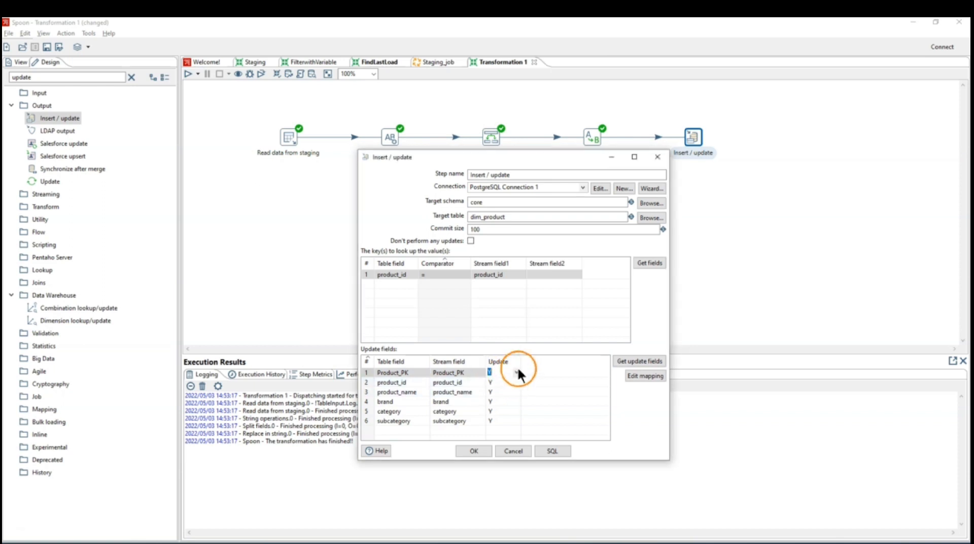
click(517, 371)
click(495, 387)
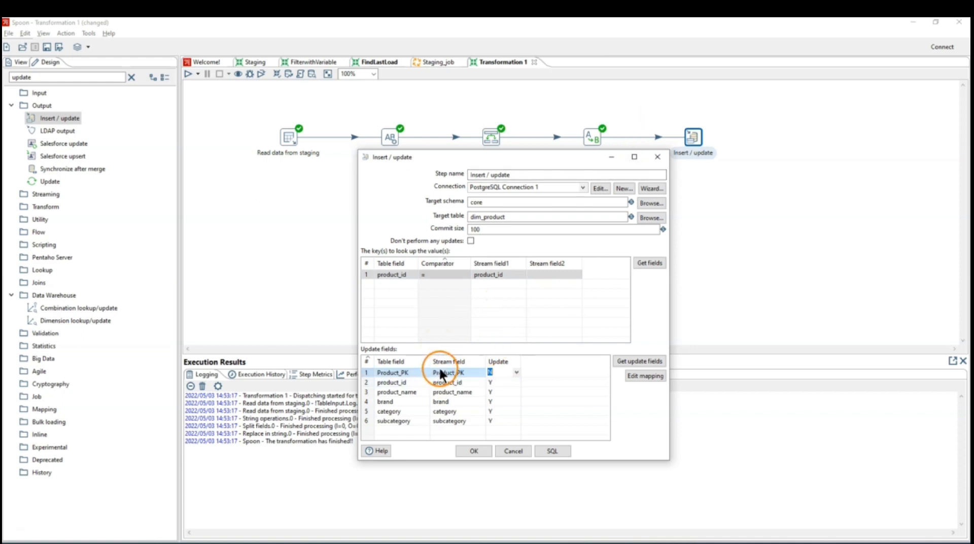
click(479, 450)
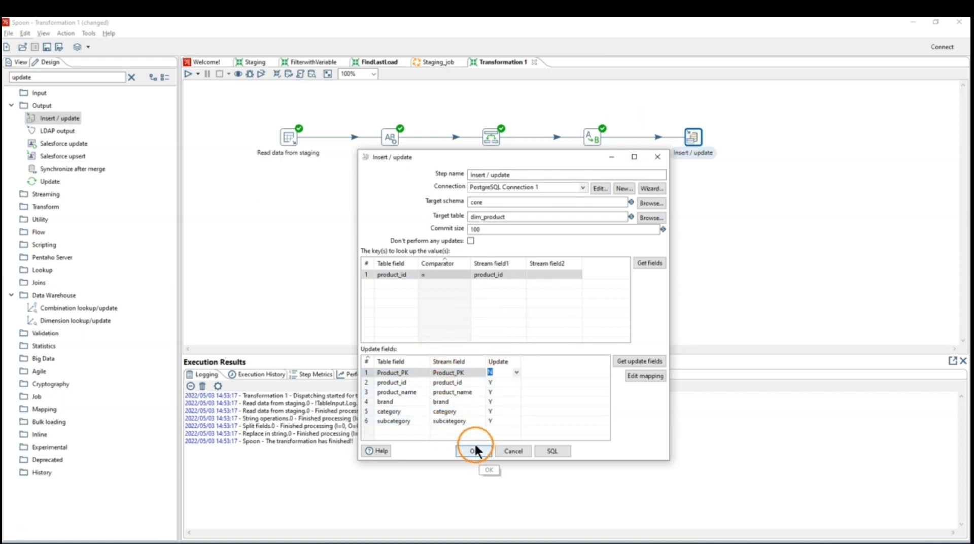
click(474, 449)
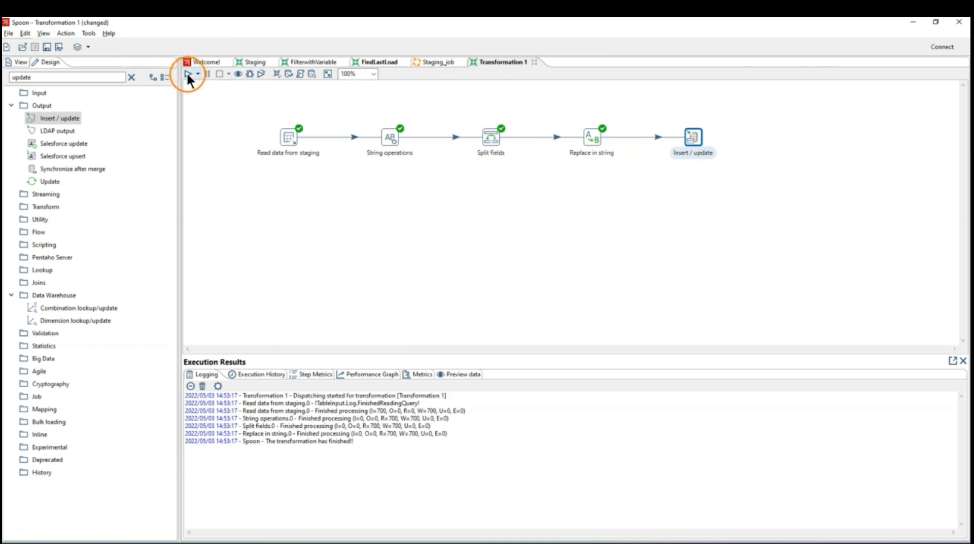
Save the transformation as Load_Transform in the data-integration folder
click(9, 33)
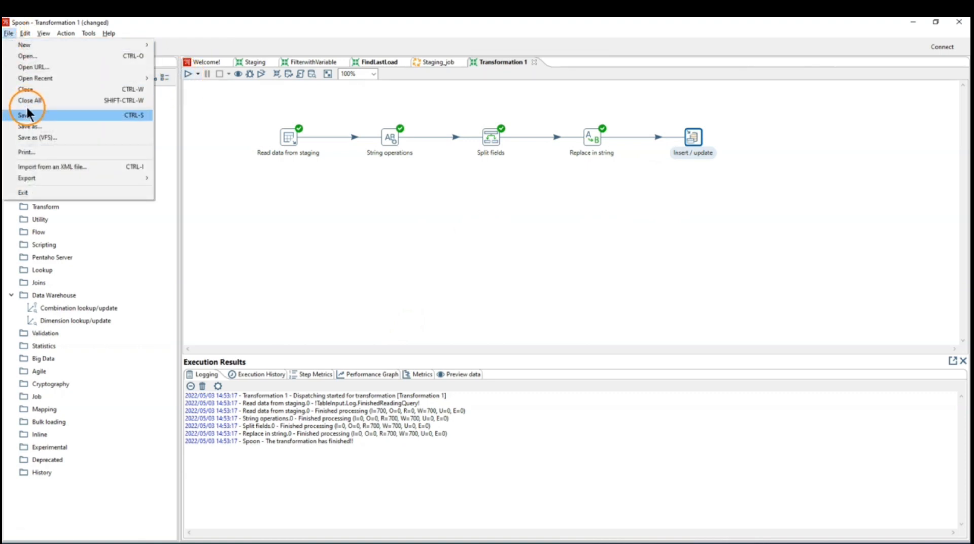
click(30, 128)
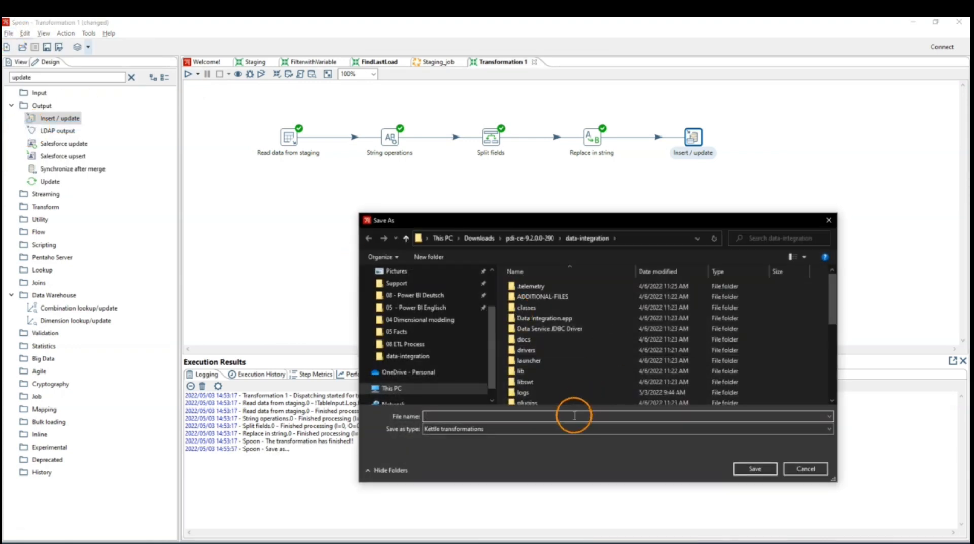
click(534, 416)
text(Load_Trans)
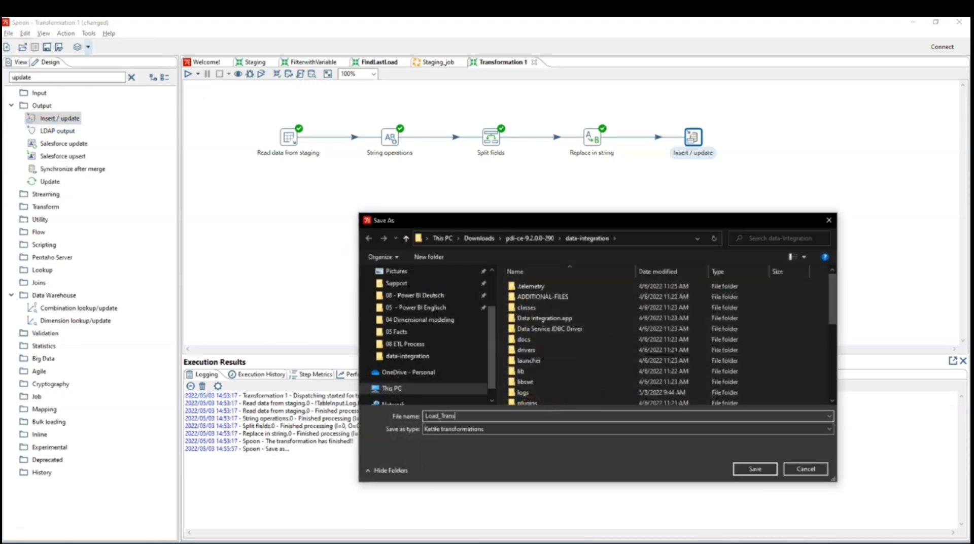
text(form)
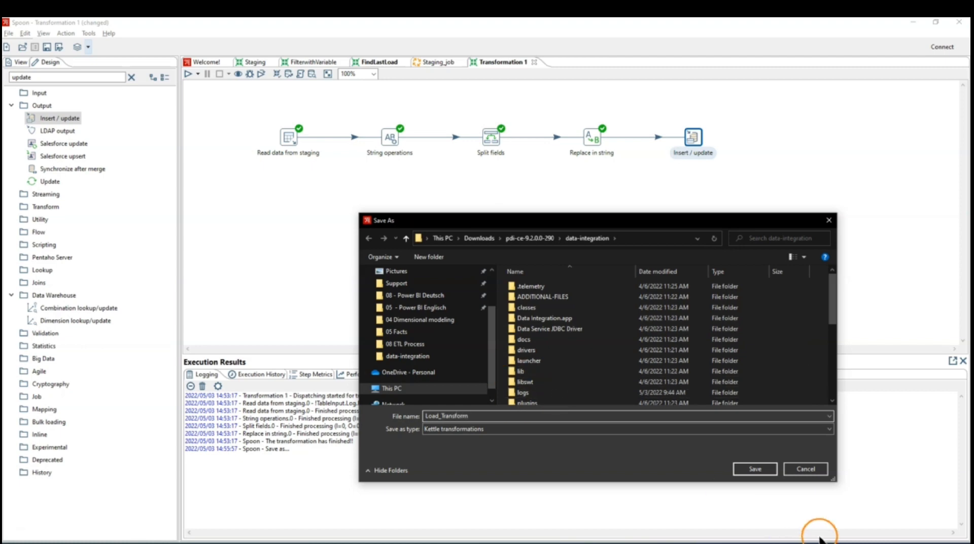
click(755, 468)
Add a Transformation entry to Staging_job, linked after Get data and output data
click(430, 61)
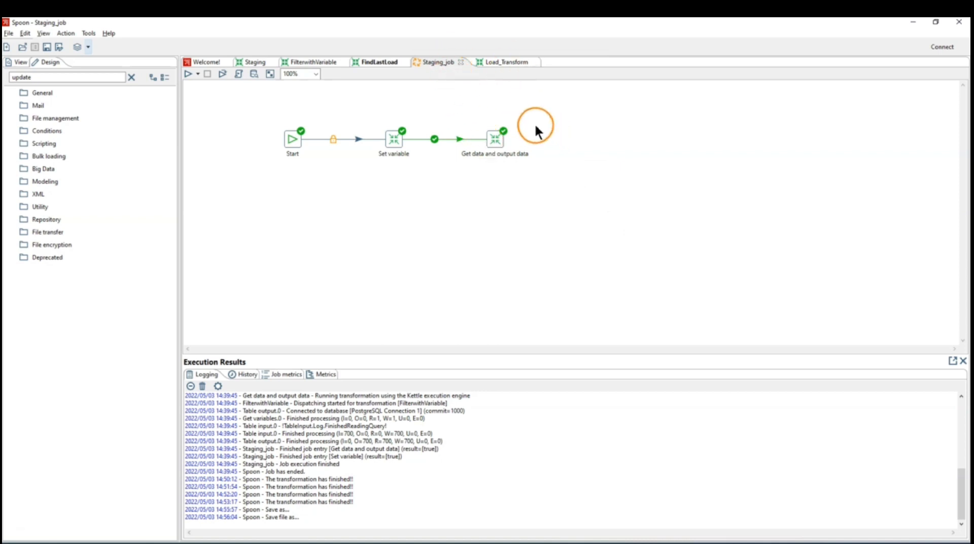
double_click(31, 77)
text(trans)
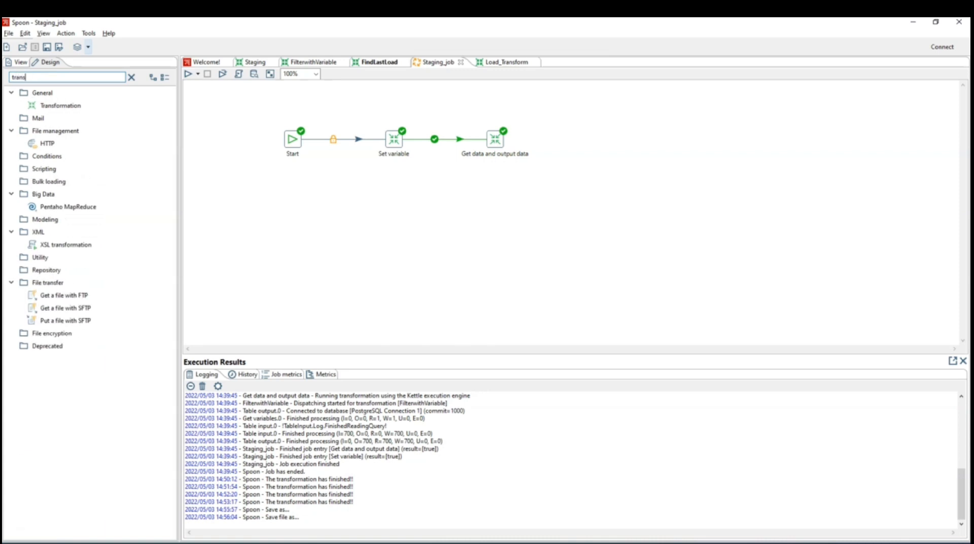
double_click(75, 105)
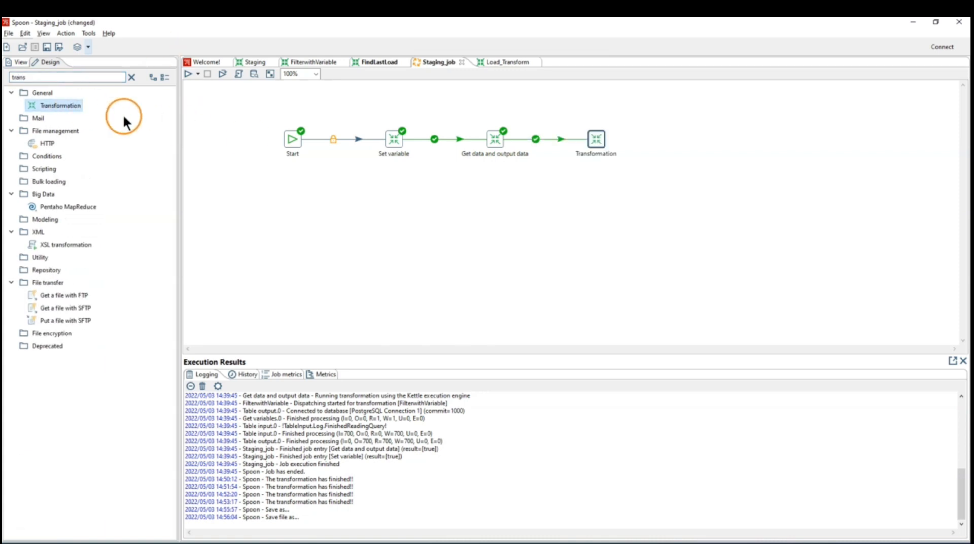
Name the new job entry Transform and Load, assign it Load_Transform.ktr from the data-integration folder, and accept its settings
double_click(589, 134)
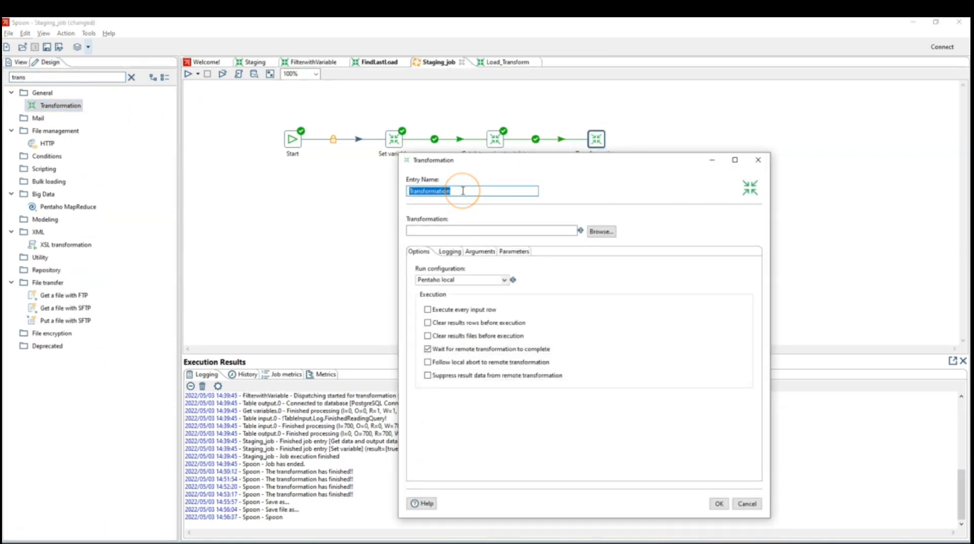
text(T)
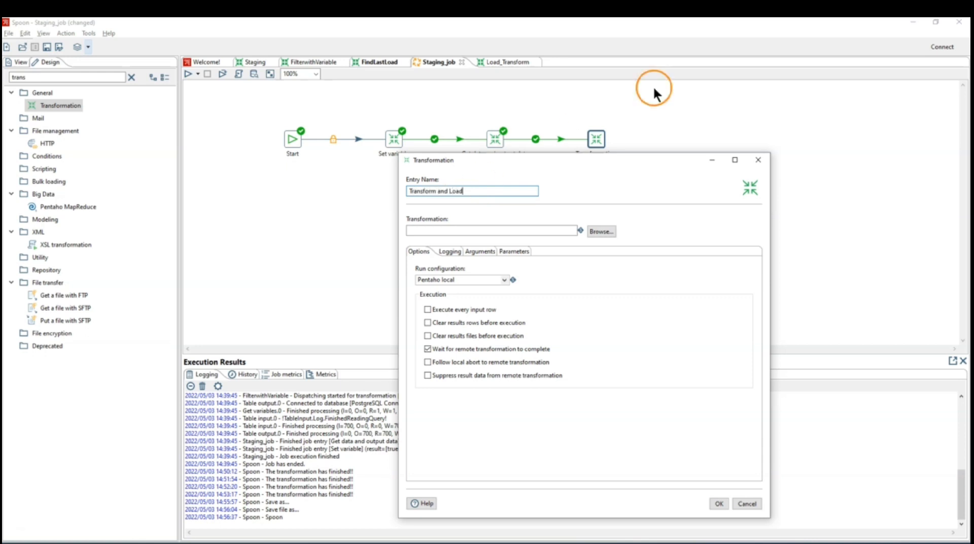
click(596, 230)
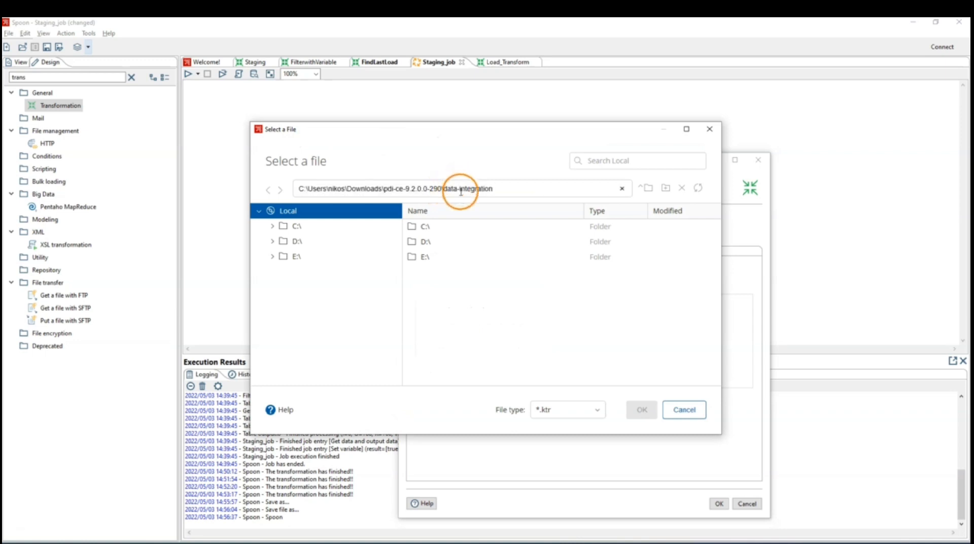
scroll(553, 317, down, 5)
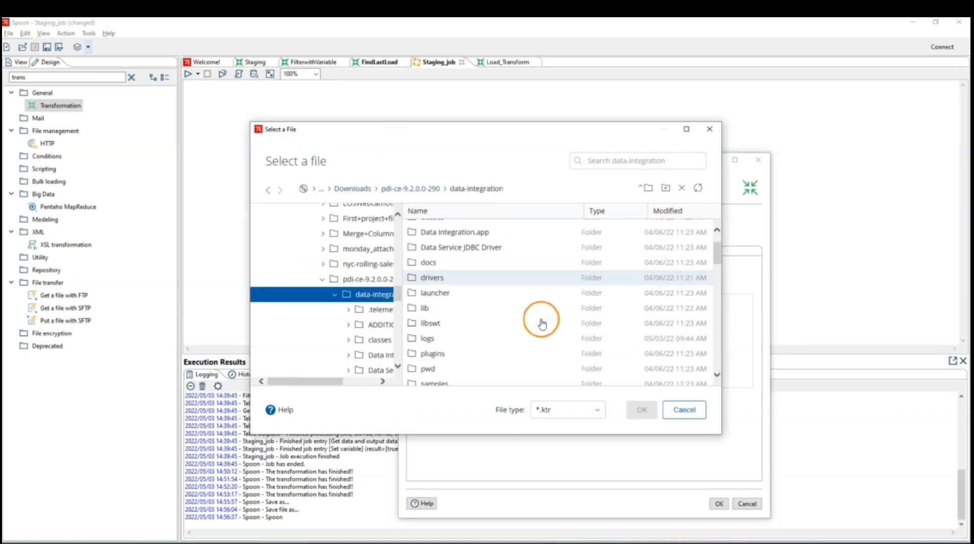
scroll(486, 334, down, 8)
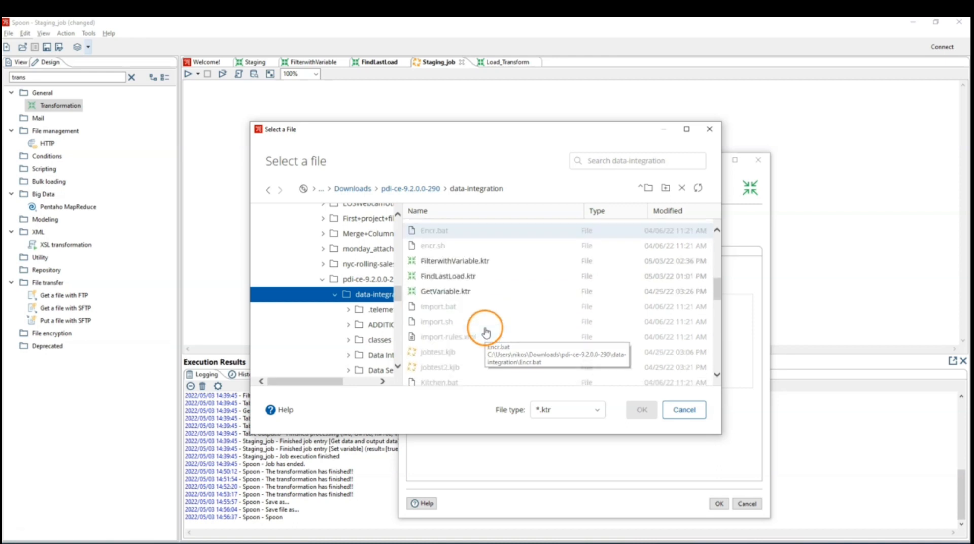
scroll(483, 339, up, 5)
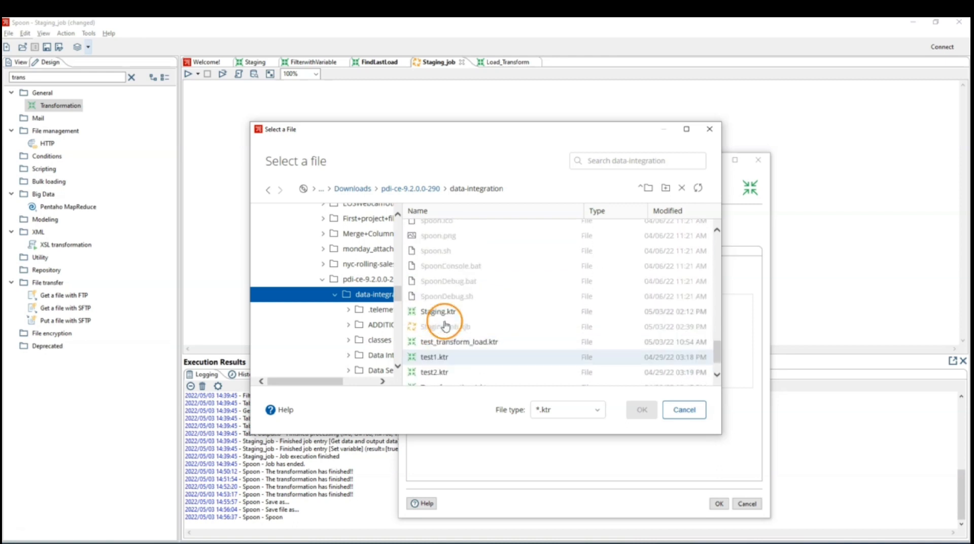
click(447, 336)
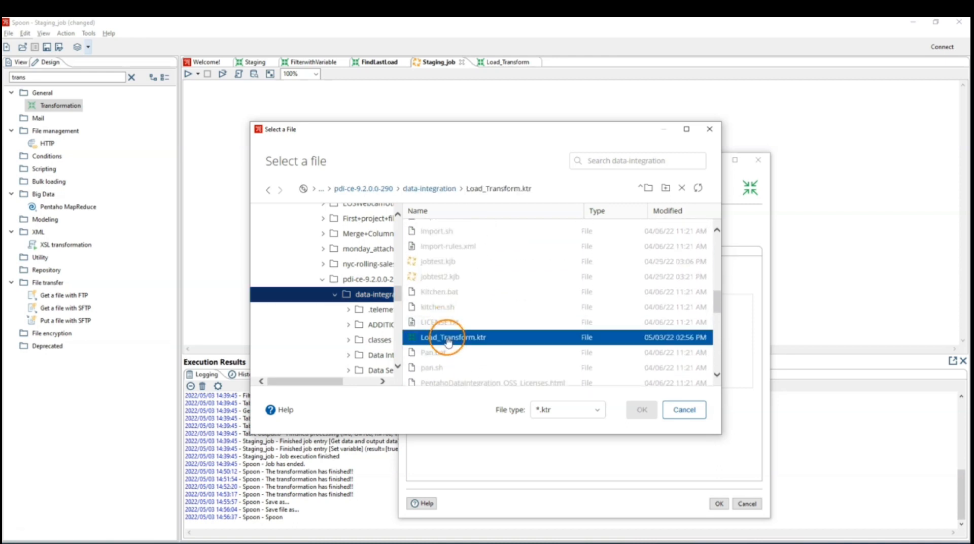
click(642, 411)
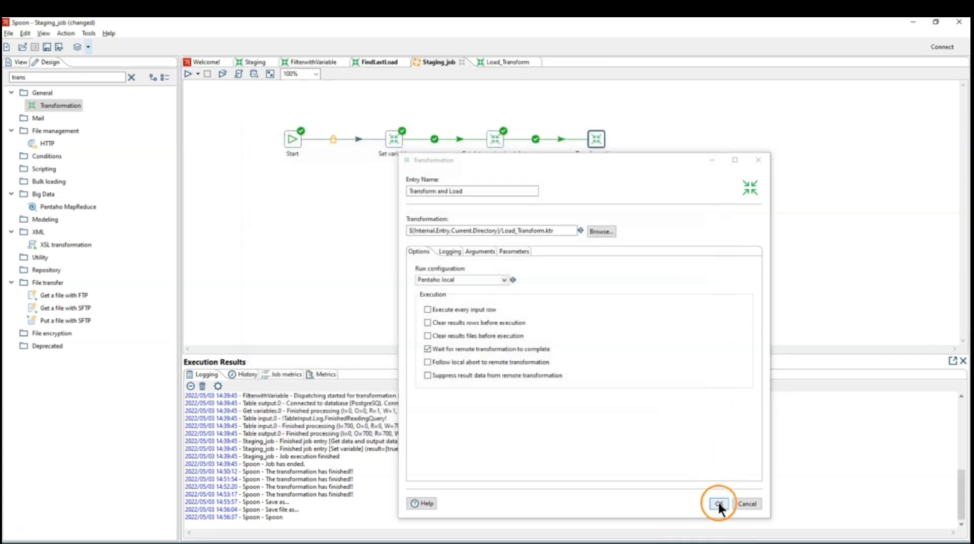
click(718, 503)
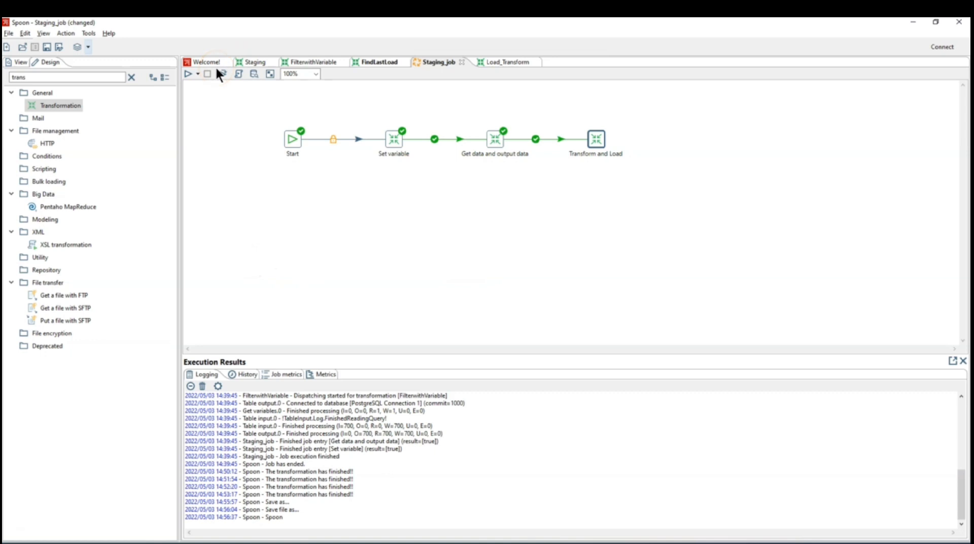
Change the Table input query in FindLastLoad to select MAX(product_id) from core.dim_product, and save the transformation
click(371, 62)
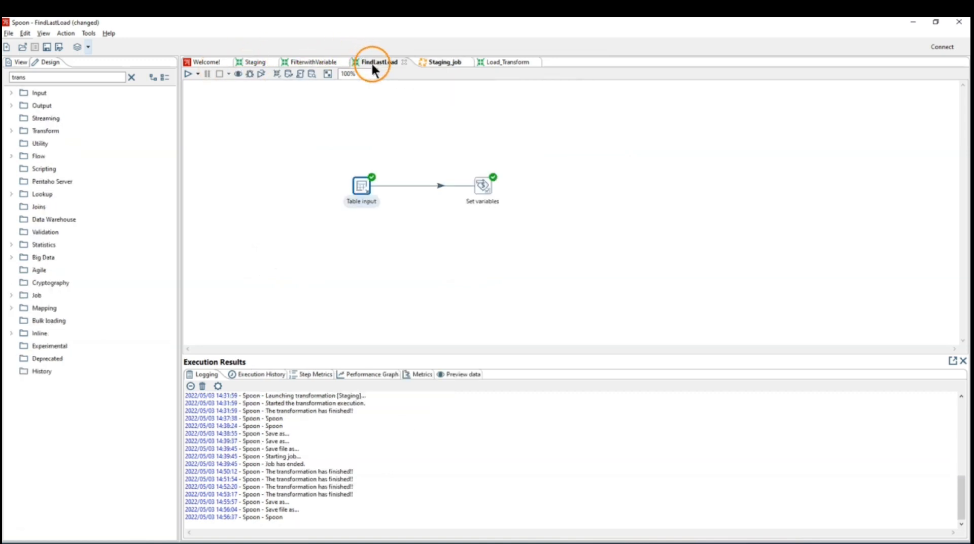
double_click(360, 188)
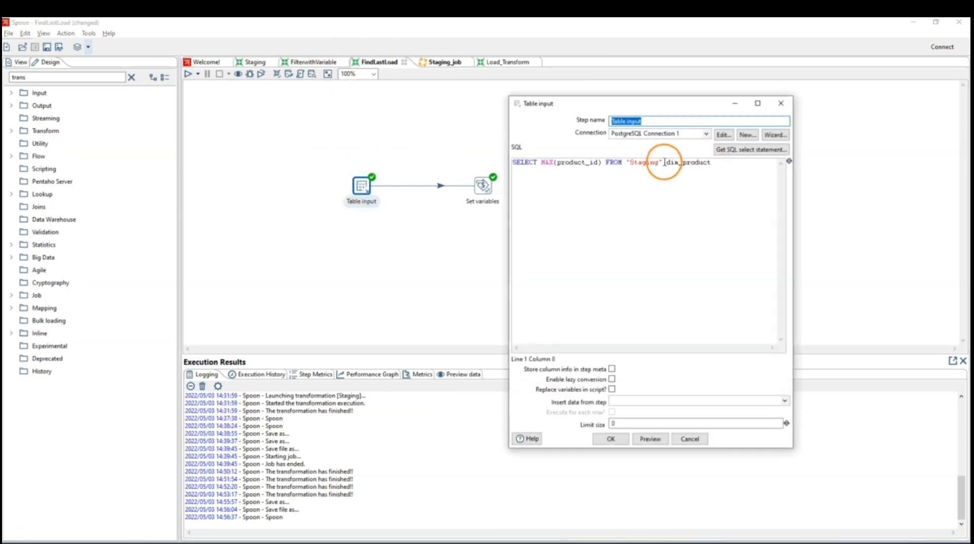
drag(636, 163, 663, 162)
text(c)
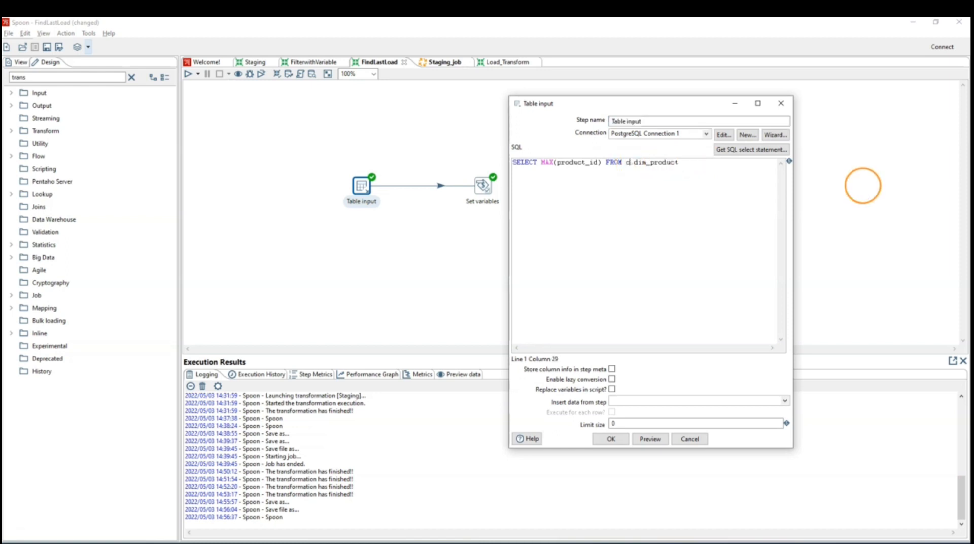
text(ore)
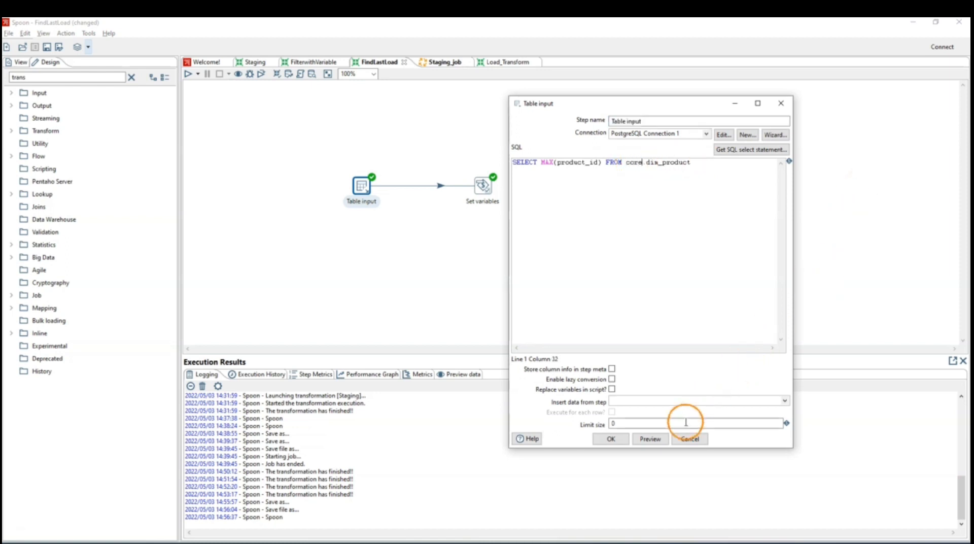
click(610, 439)
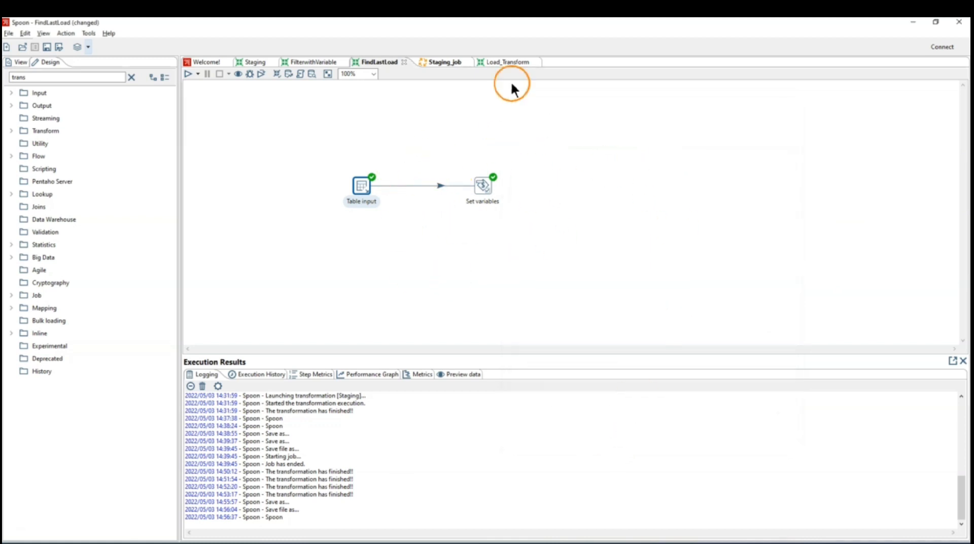
click(46, 47)
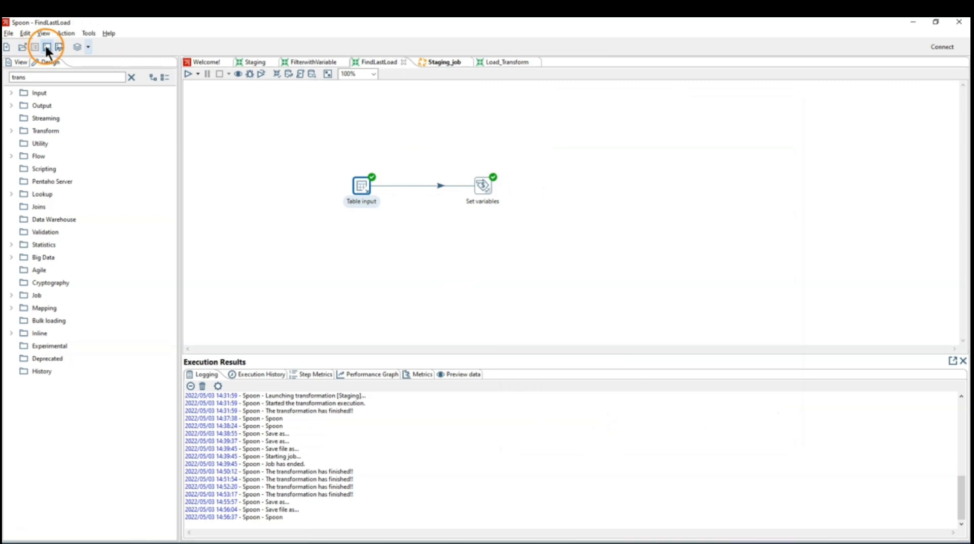
Run Staging_job with the Pentaho local run configuration and Basic log level
click(450, 63)
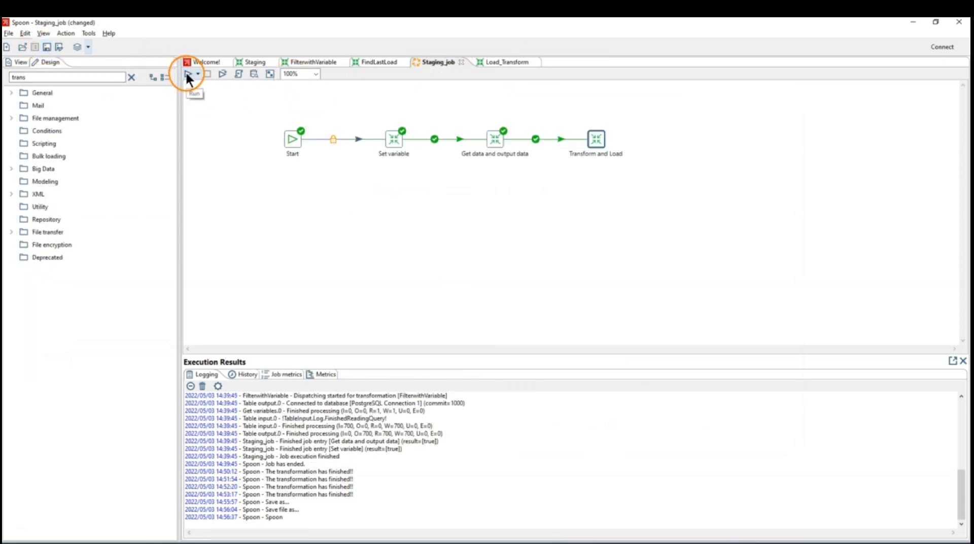
click(188, 77)
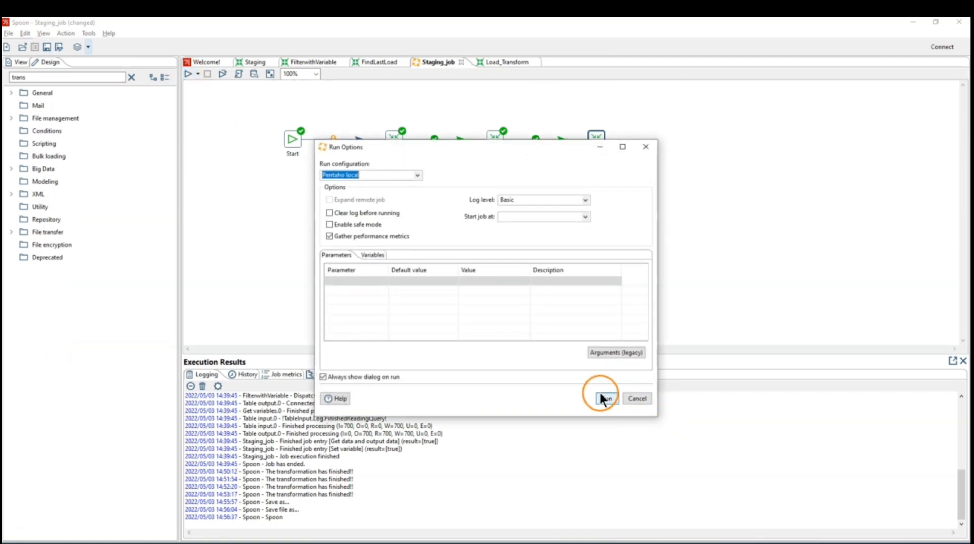
click(603, 398)
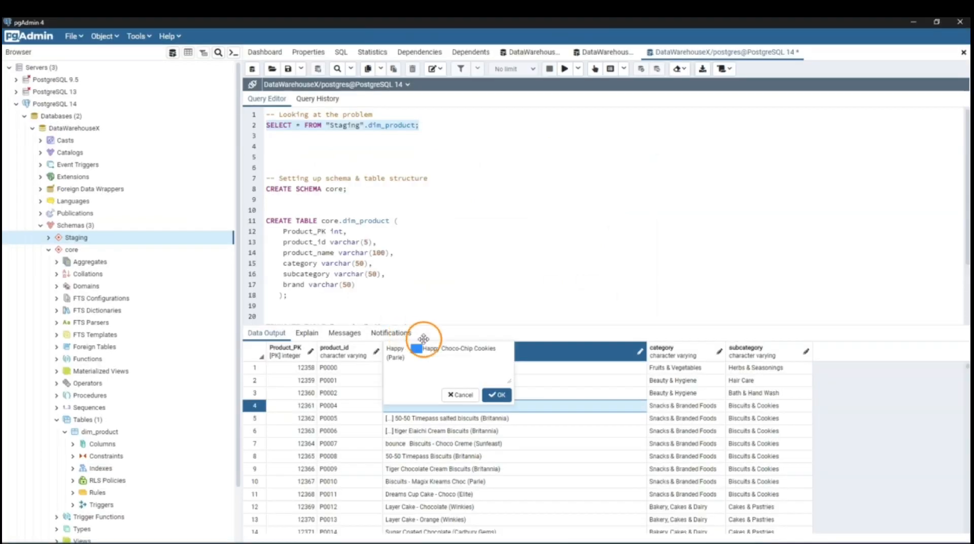
In pgAdmin, cancel the open product_name cell edit and add the query SELECT * FROM core.dim_product; below the staging query
click(459, 398)
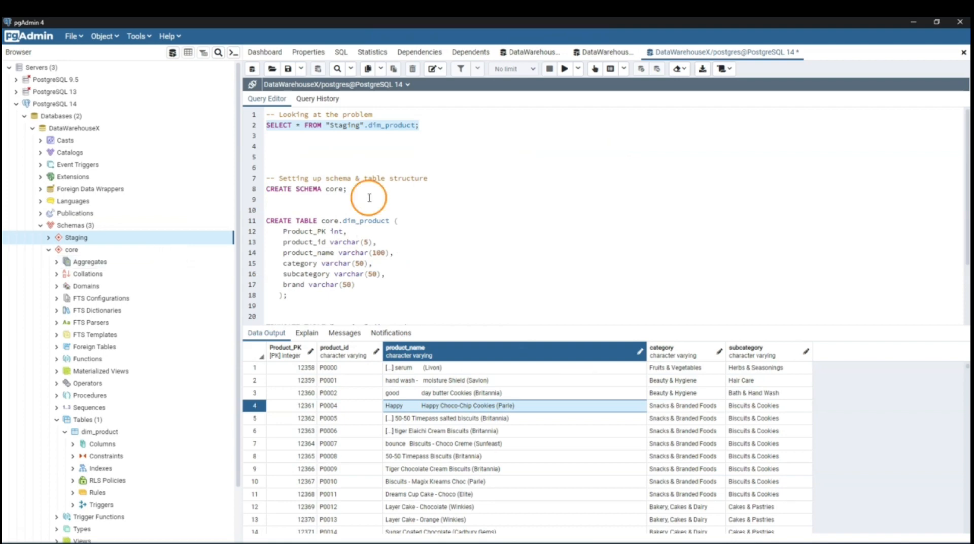
right_click(88, 433)
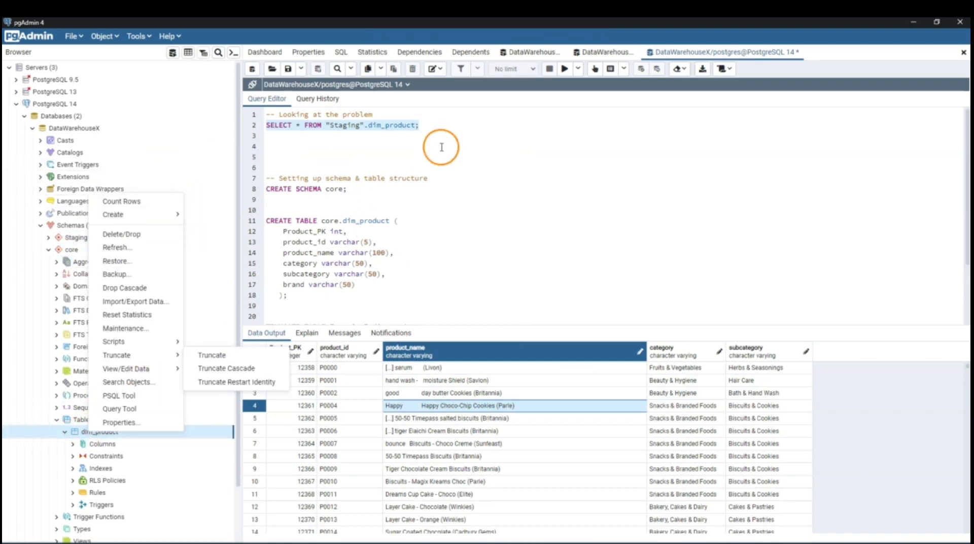
click(421, 124)
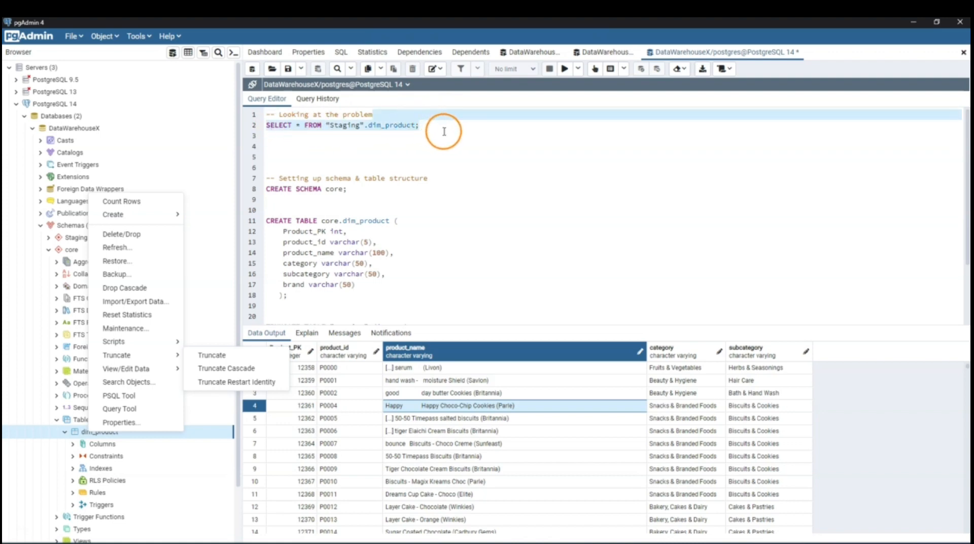
click(325, 144)
key(Return)
text(SELECT * FROM "Staging".dim_product;)
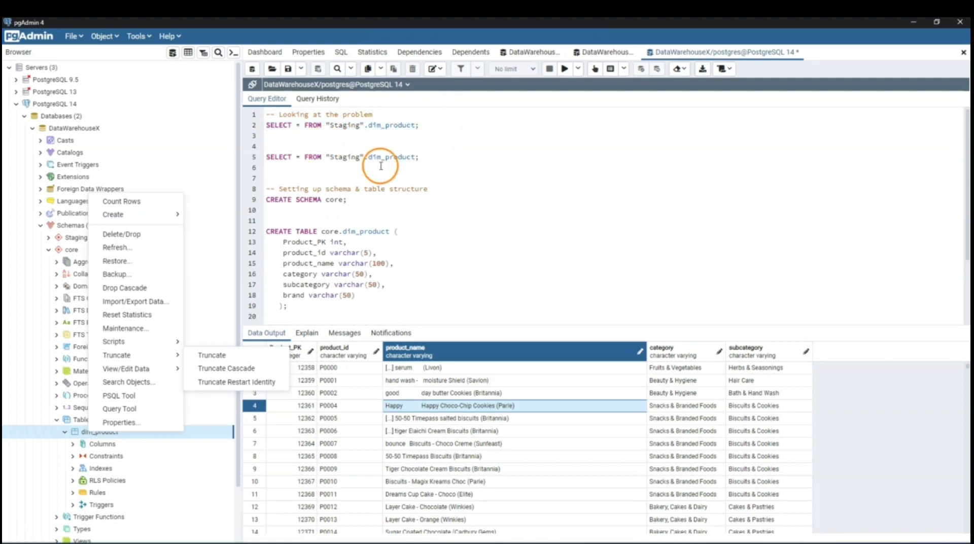
drag(326, 157, 361, 156)
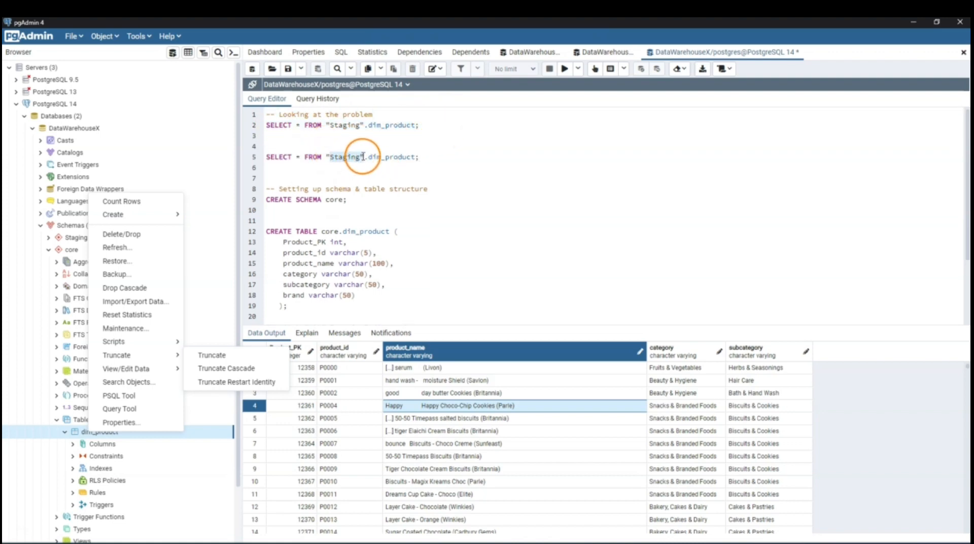
text(core)
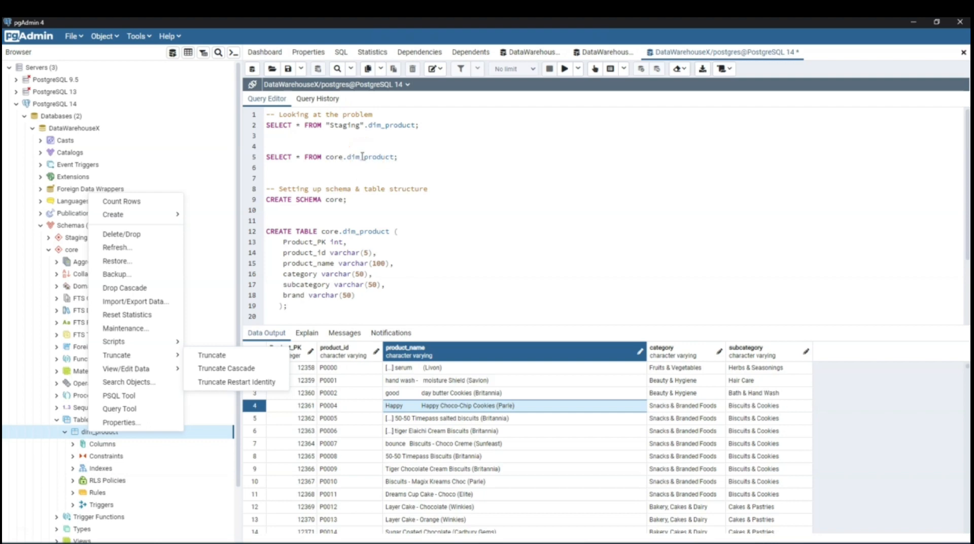
Run only the core.dim_product query and examine the cleaned product names and the brand column in its output
key(Down)
key(shift+Up)
key(shift+Up)
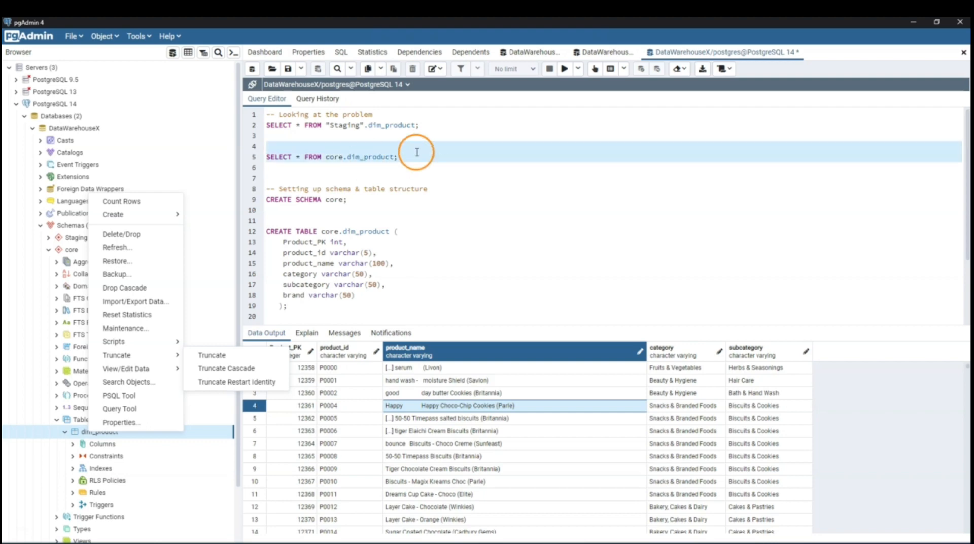
key(F5)
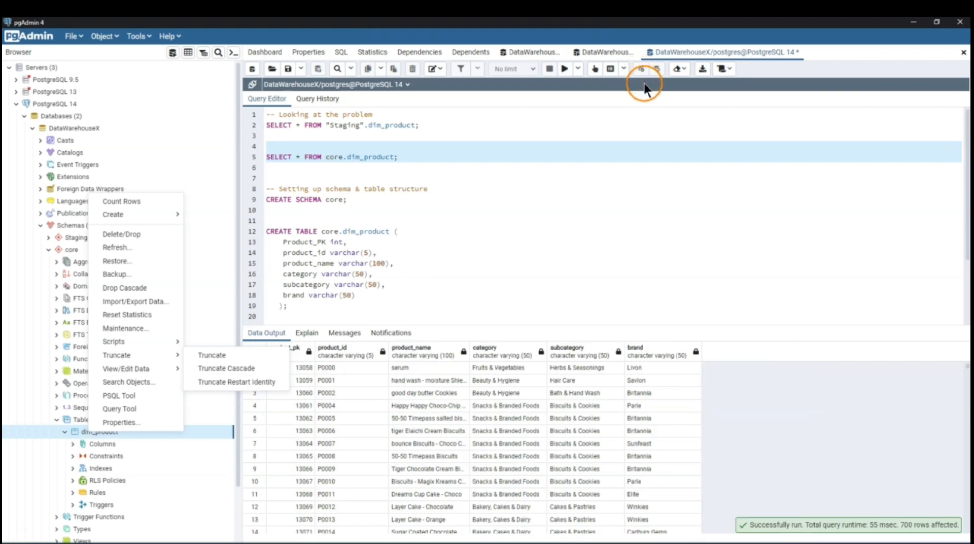
click(443, 391)
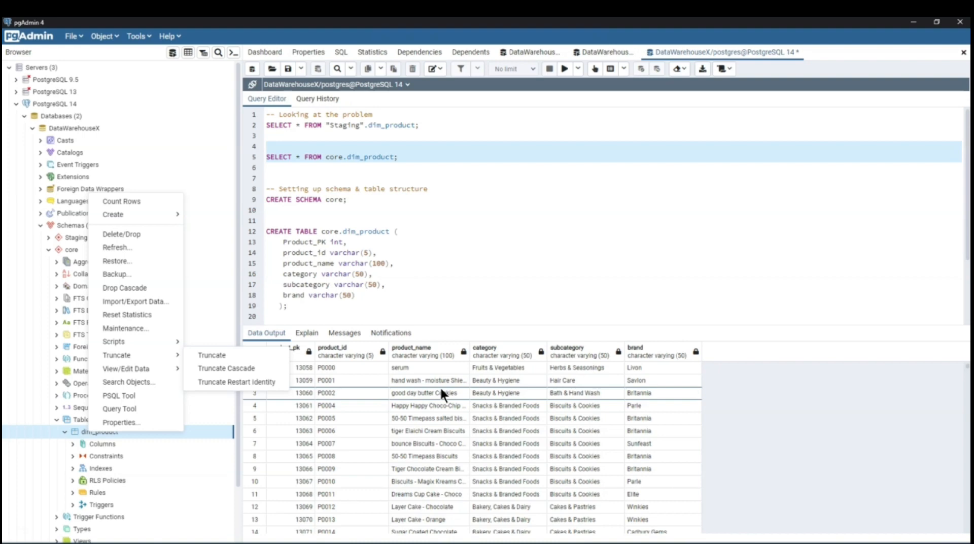
click(426, 405)
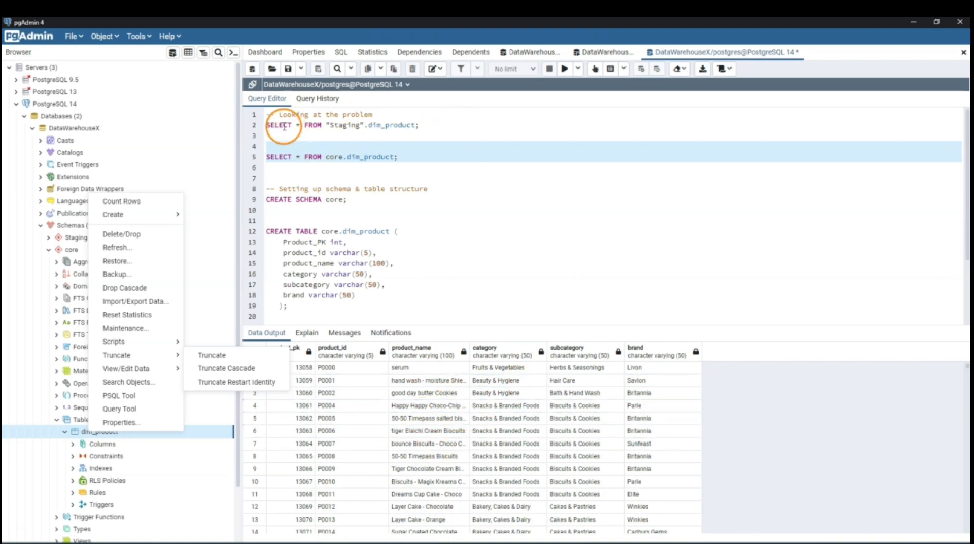
Add an INSERT INTO public.products statement at the script's start with values 'P0751', 'Red Apple (Hilstaso)', 'Fruits & Vegetables' and 'Fruits'
click(267, 114)
key(Return)
key(Return)
click(271, 113)
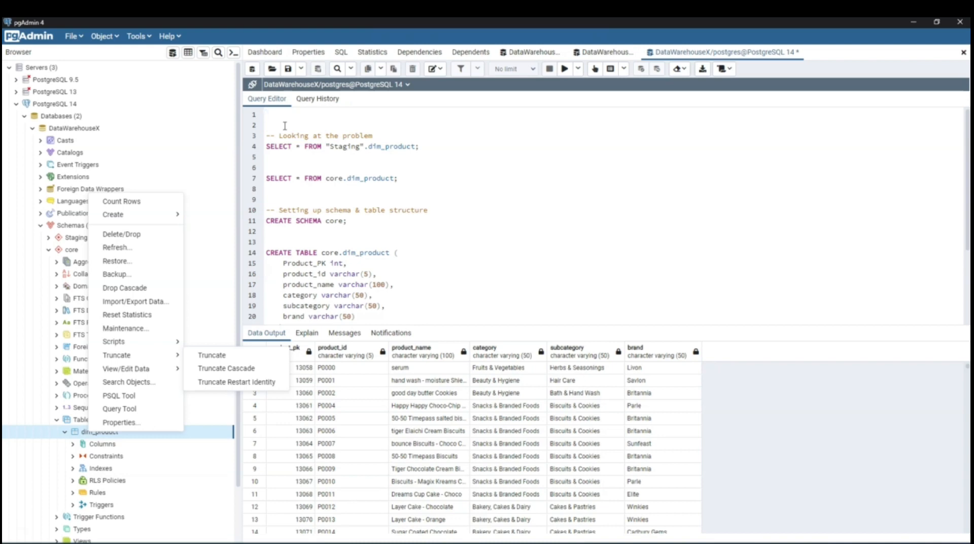
double_click(336, 178)
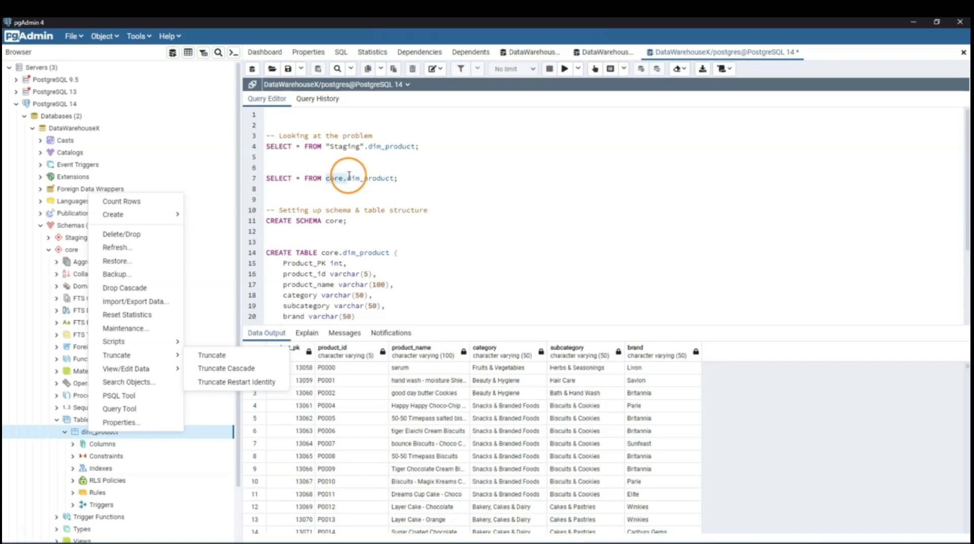
click(311, 119)
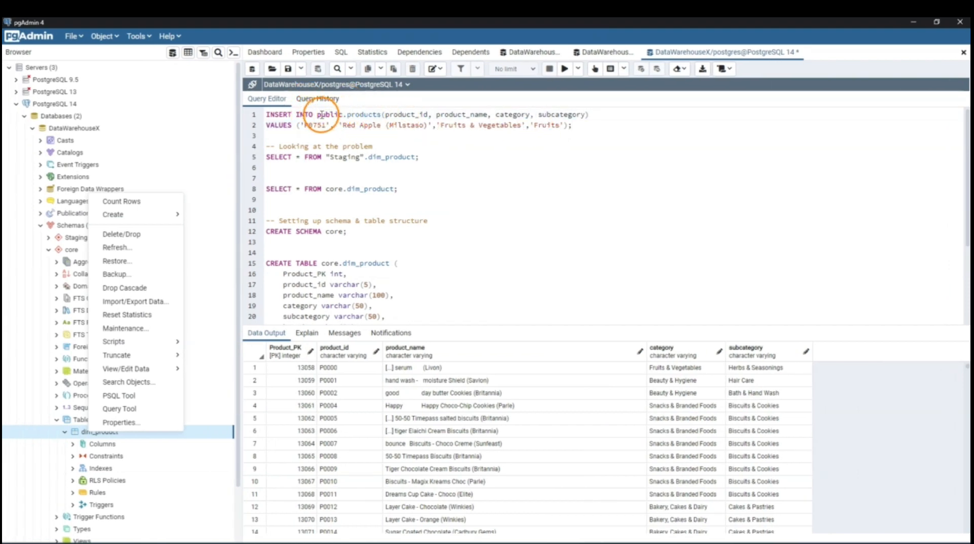
drag(317, 115, 381, 114)
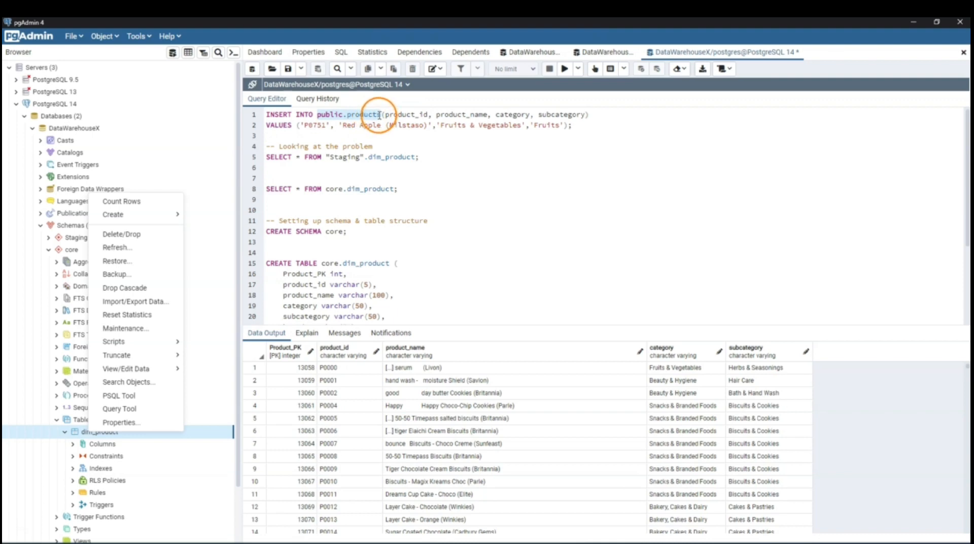
Run only the INSERT INTO public.products statement that adds product P0751
click(358, 125)
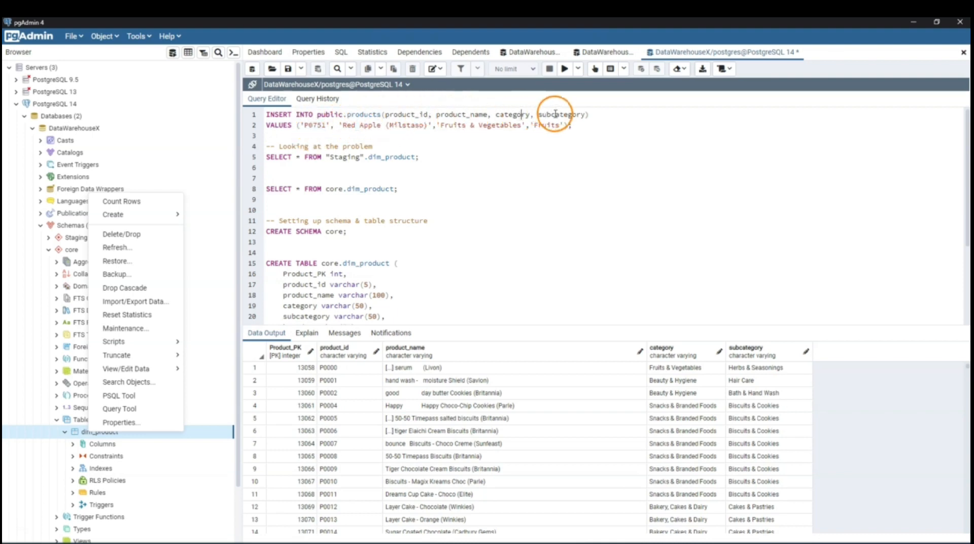
drag(571, 125, 374, 108)
key(F5)
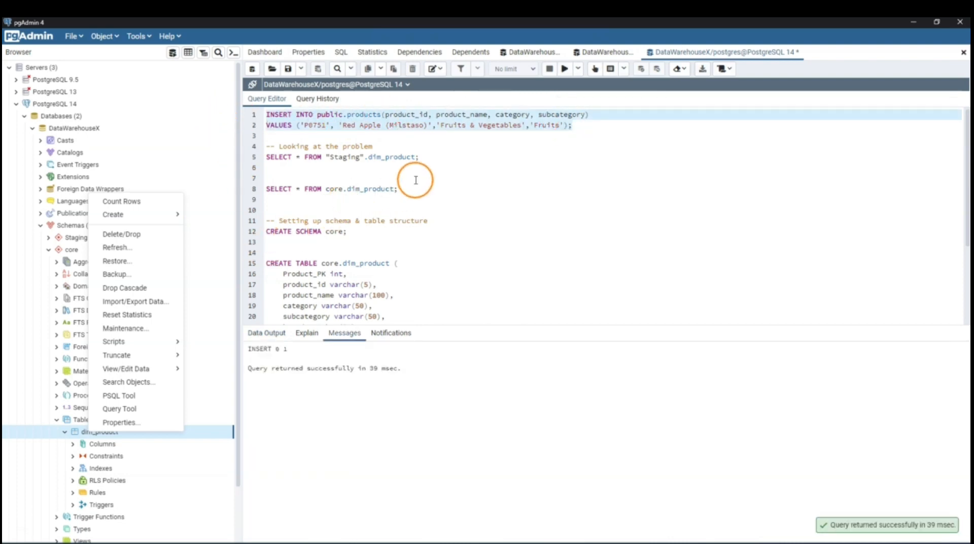
drag(266, 125, 572, 127)
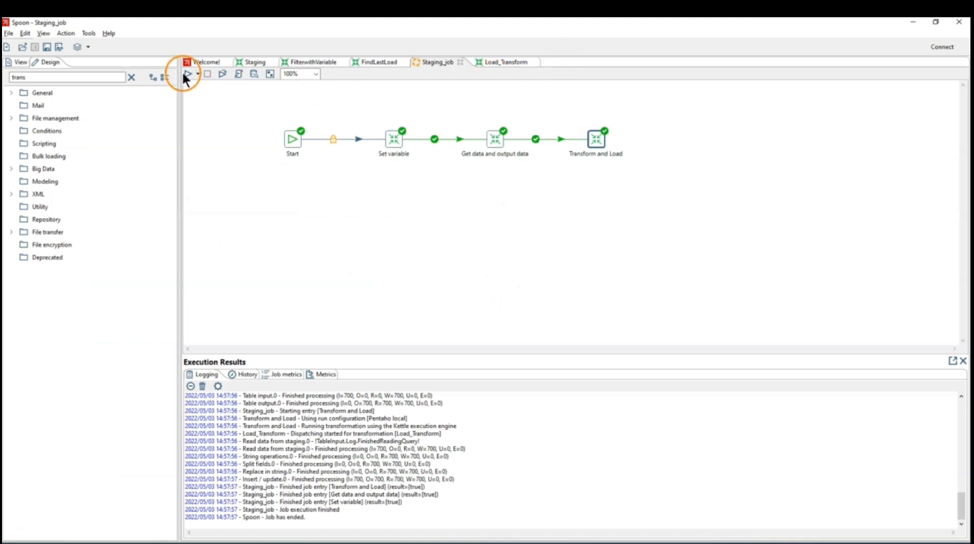
Switch to Spoon and run Staging_job again with the Pentaho local run configuration and Basic log level
click(188, 77)
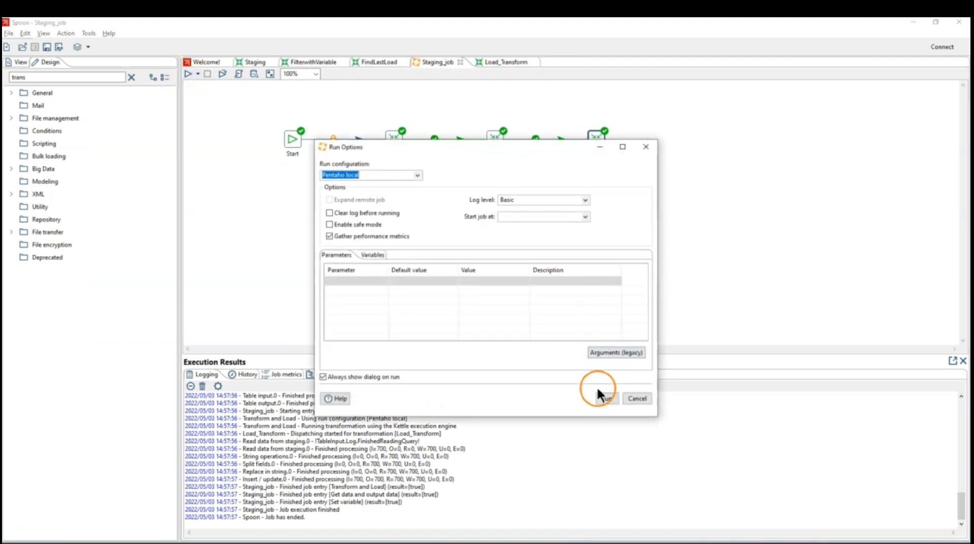
click(604, 393)
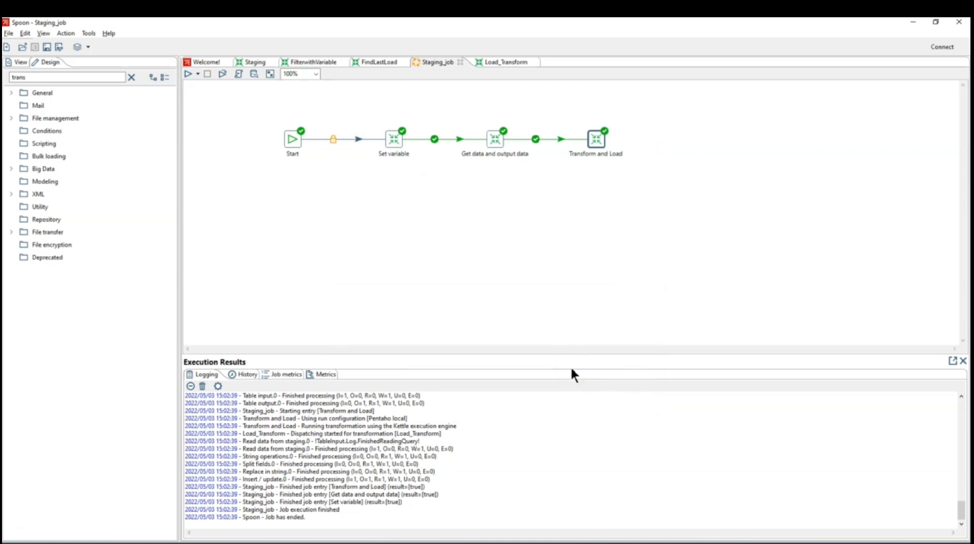
Switch to pgAdmin, run only the SELECT * FROM core.dim_product query, and check the last rows for the new product
key(alt+Tab)
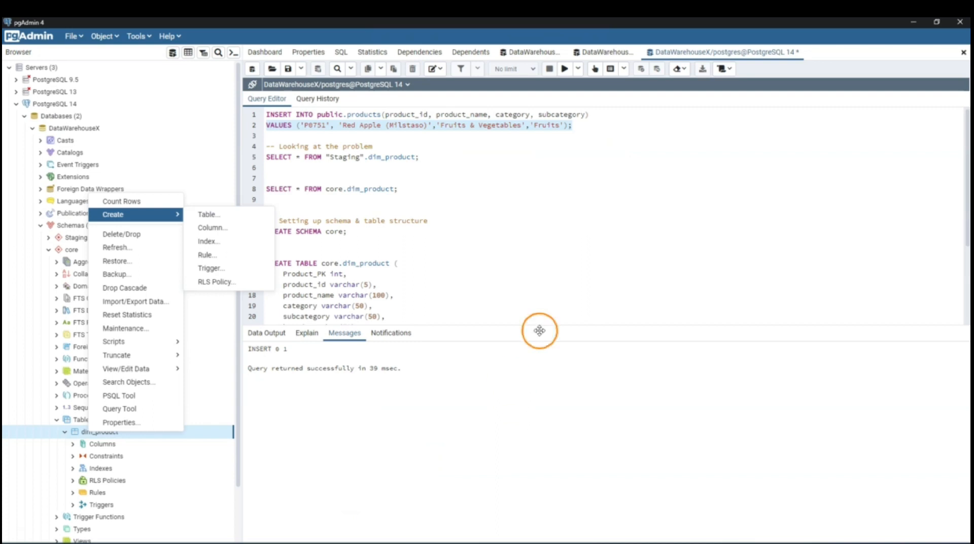
click(517, 214)
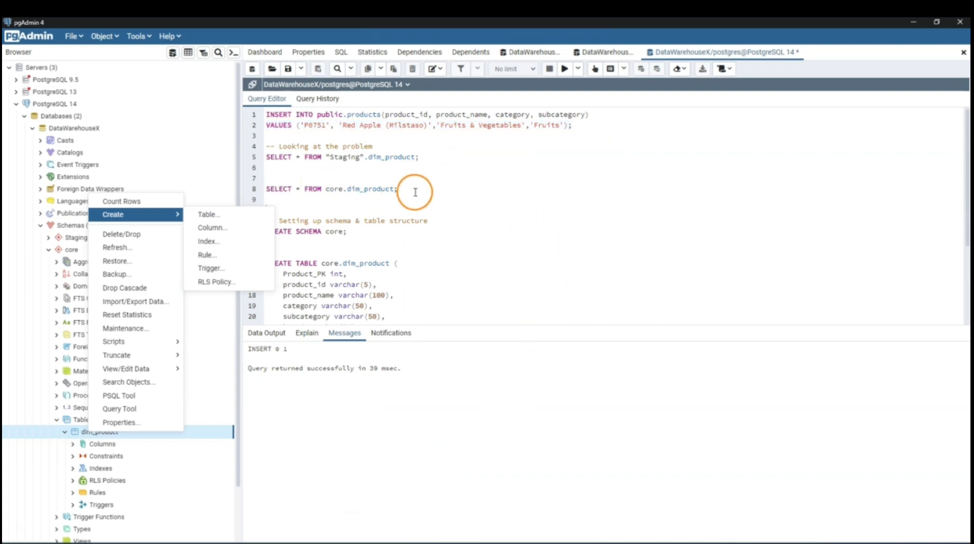
drag(417, 189, 257, 189)
key(F5)
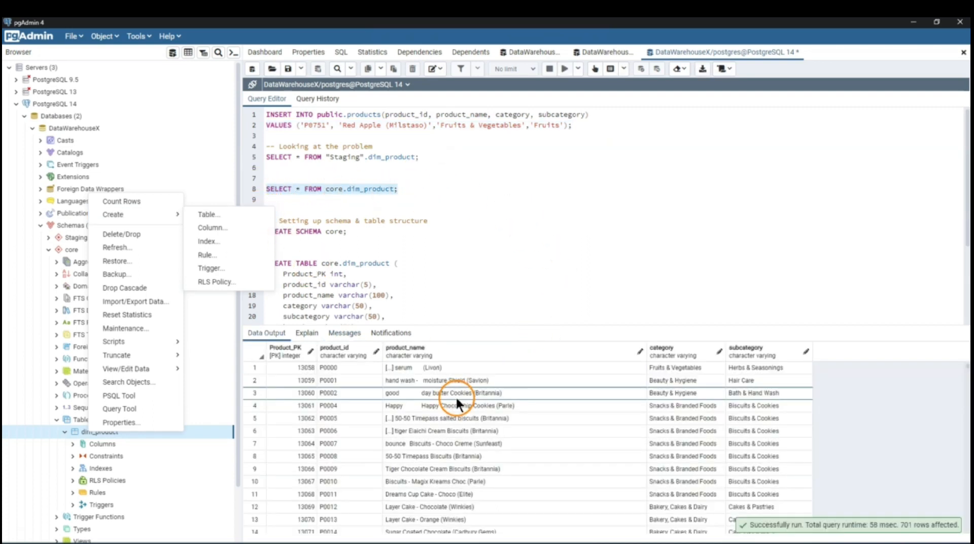
scroll(489, 405, down, 20)
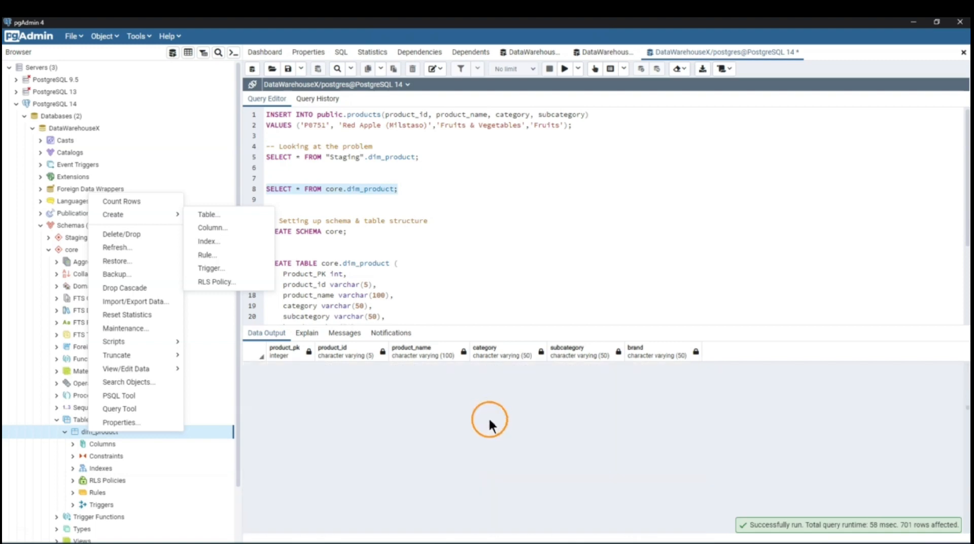
scroll(958, 406, down, 20)
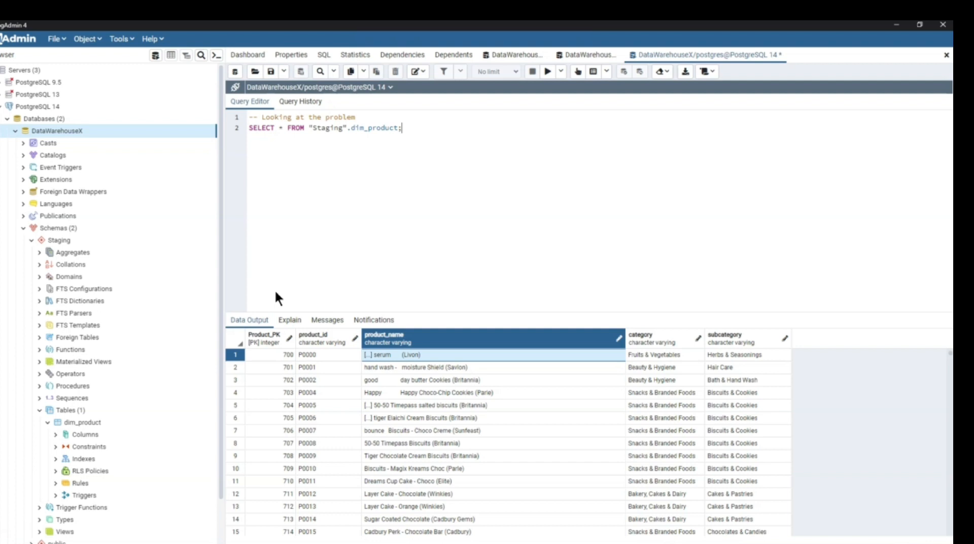
Copy the schema and table setup statements and the core.dim_product results query from the SQL Transform notes into the script below the staging query
click(274, 289)
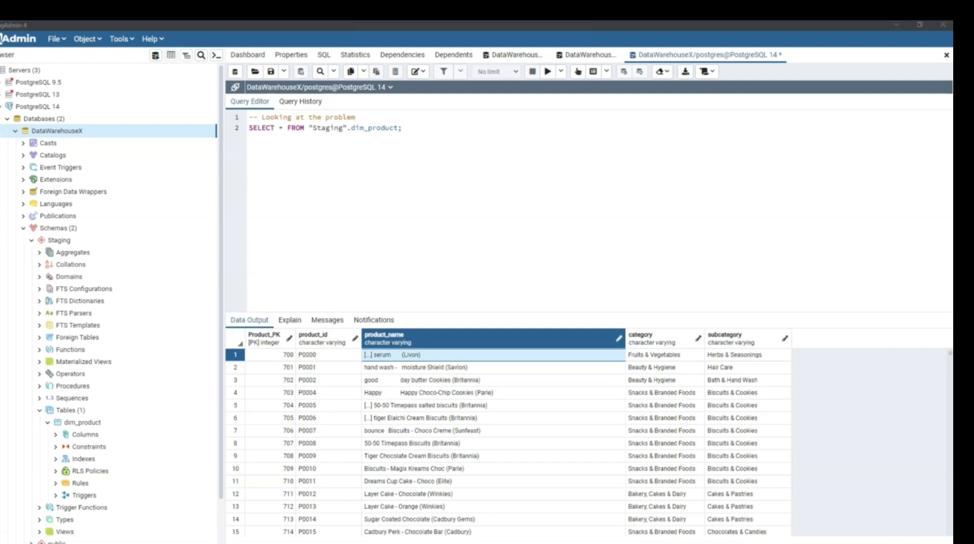
key(alt+Tab)
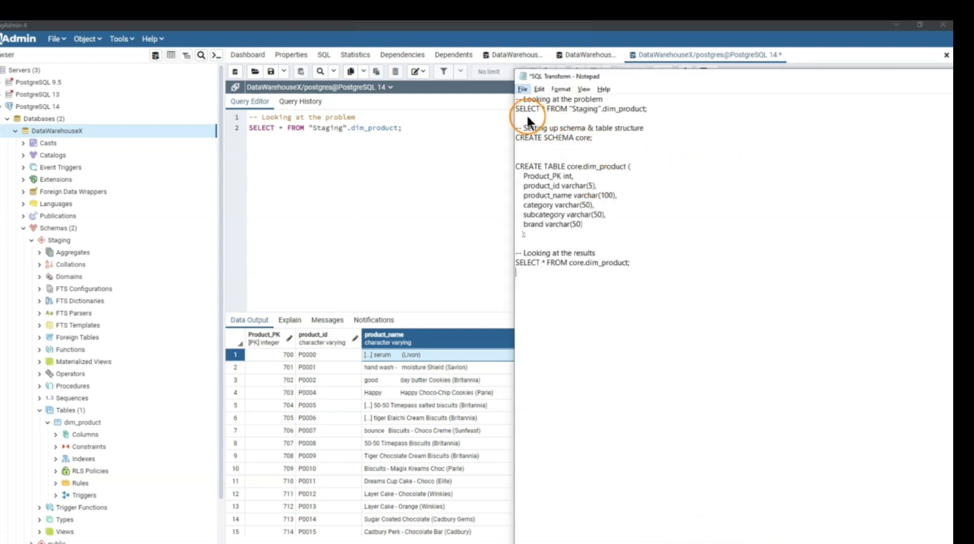
drag(517, 128, 641, 237)
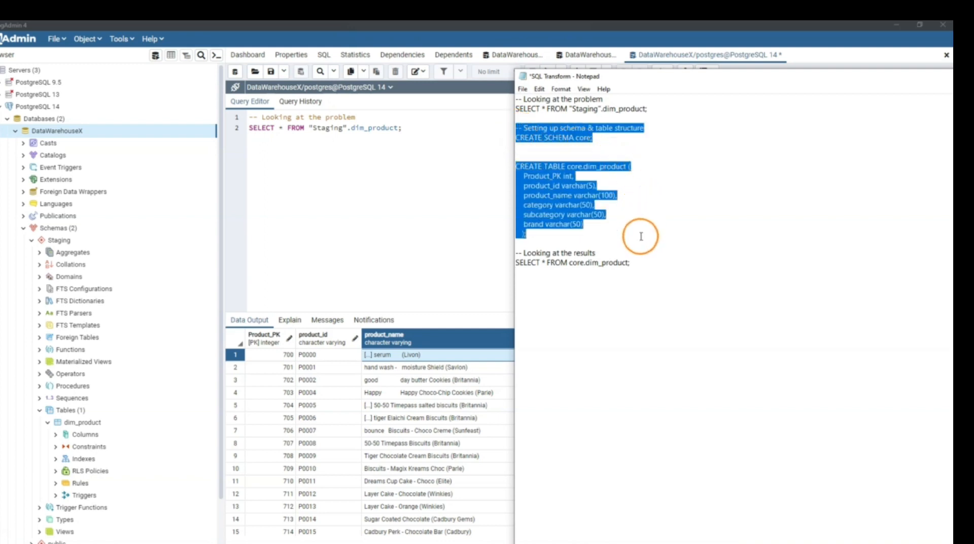
shift+click(638, 263)
key(ctrl+c)
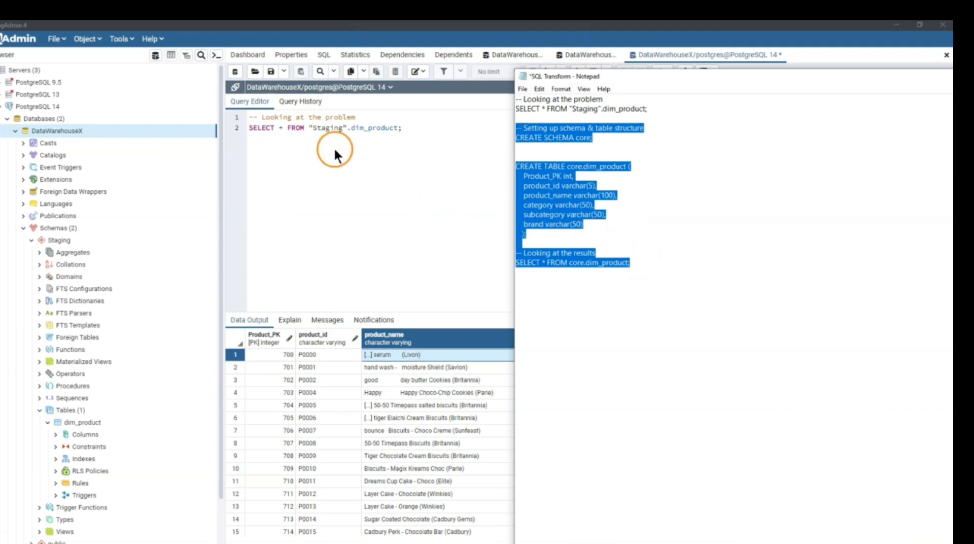
click(294, 163)
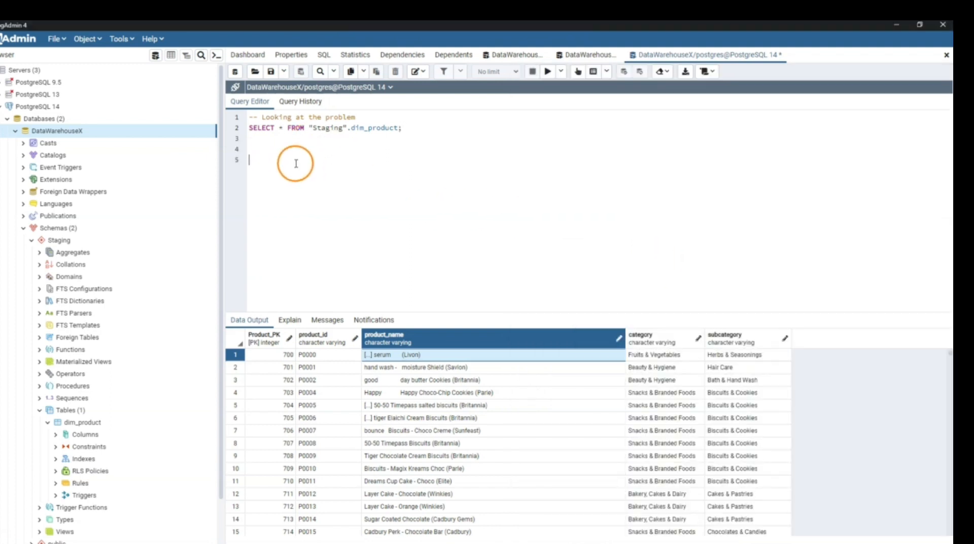
key(ctrl+v)
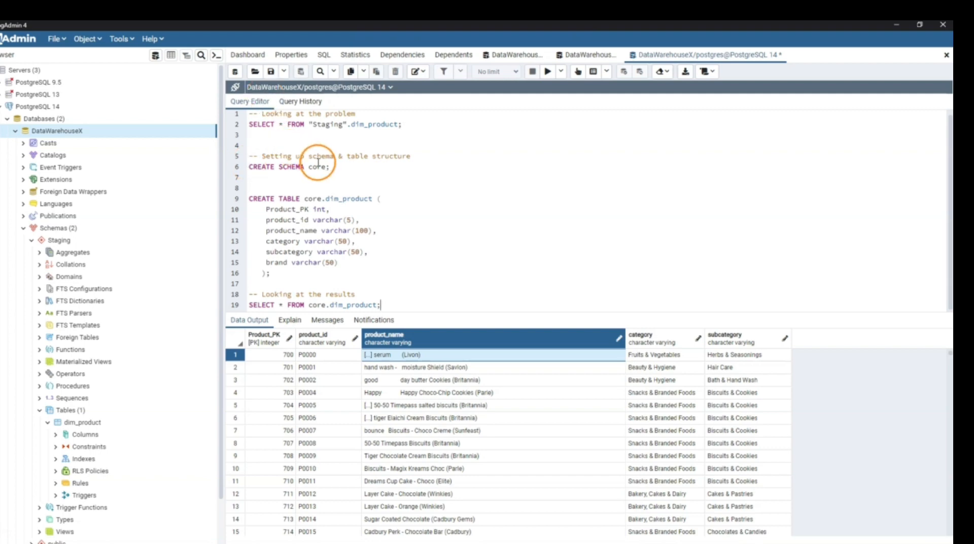
Run only the CREATE SCHEMA core statement
click(345, 166)
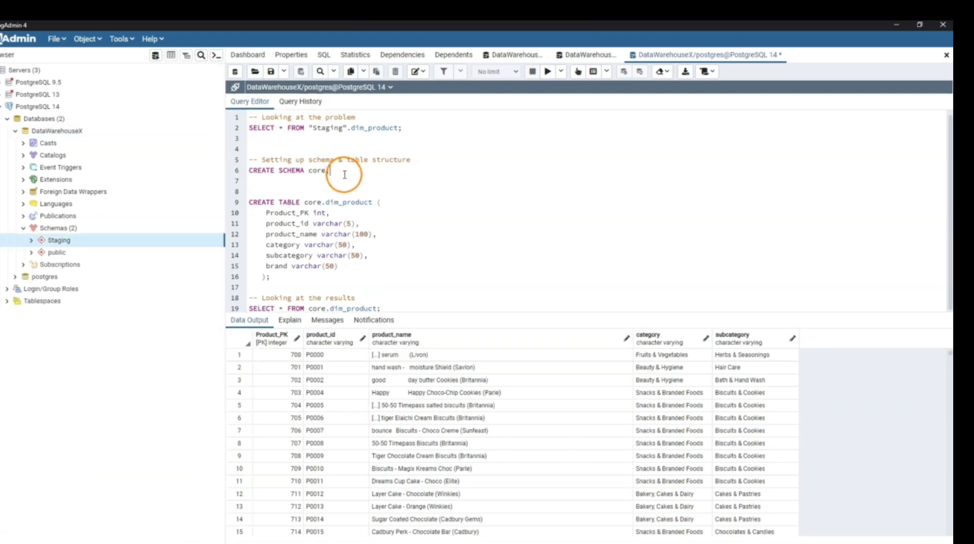
drag(345, 168, 241, 175)
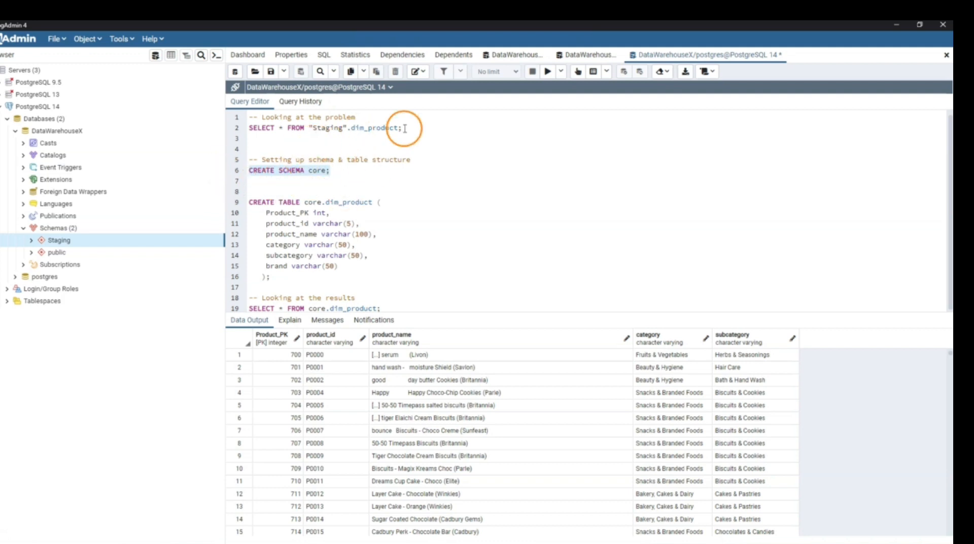
click(547, 72)
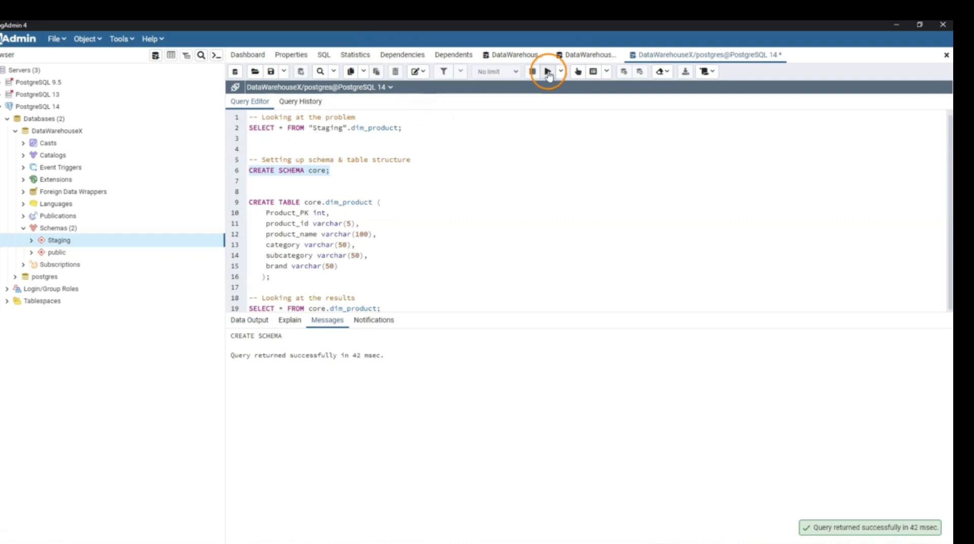
Refresh the DataWarehouseX schemas and expand the Tables node of the core schema
right_click(56, 230)
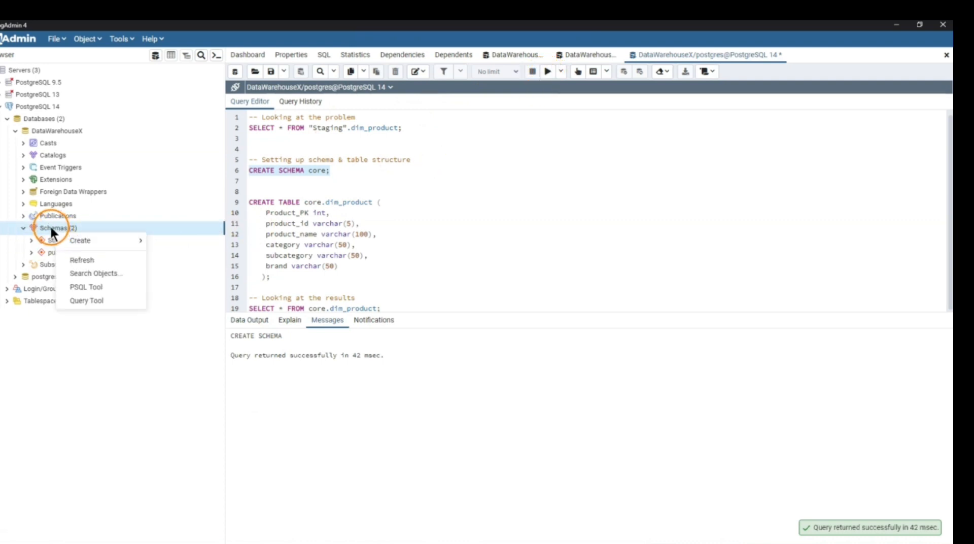
click(78, 260)
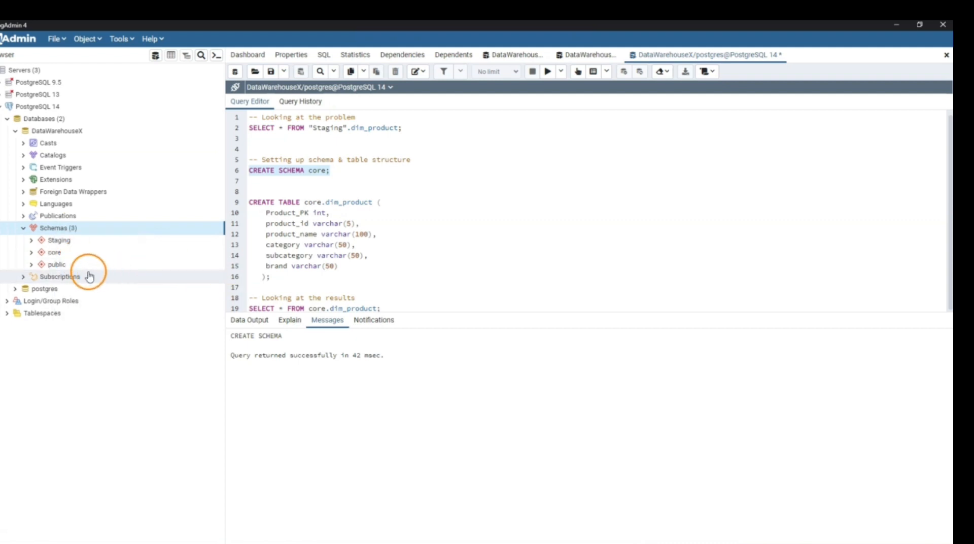
click(32, 252)
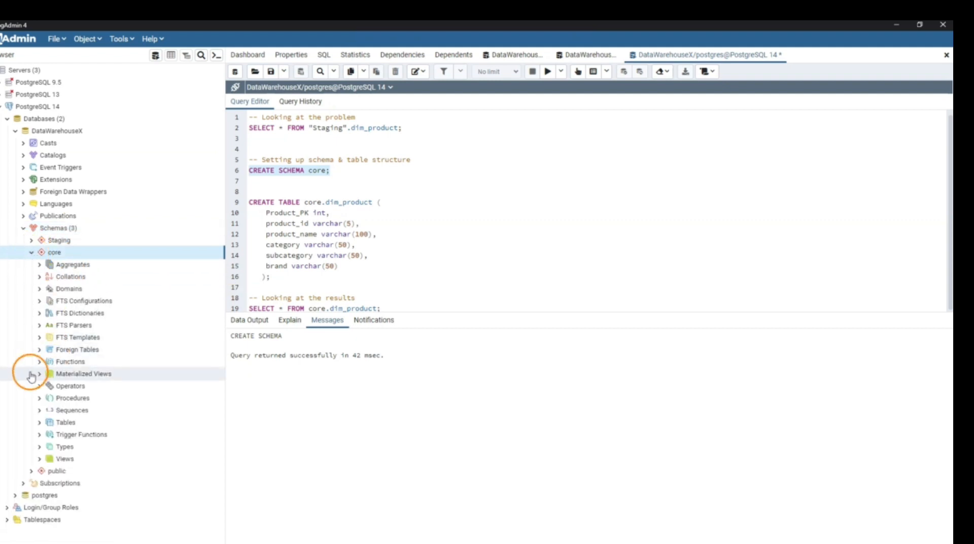
click(42, 424)
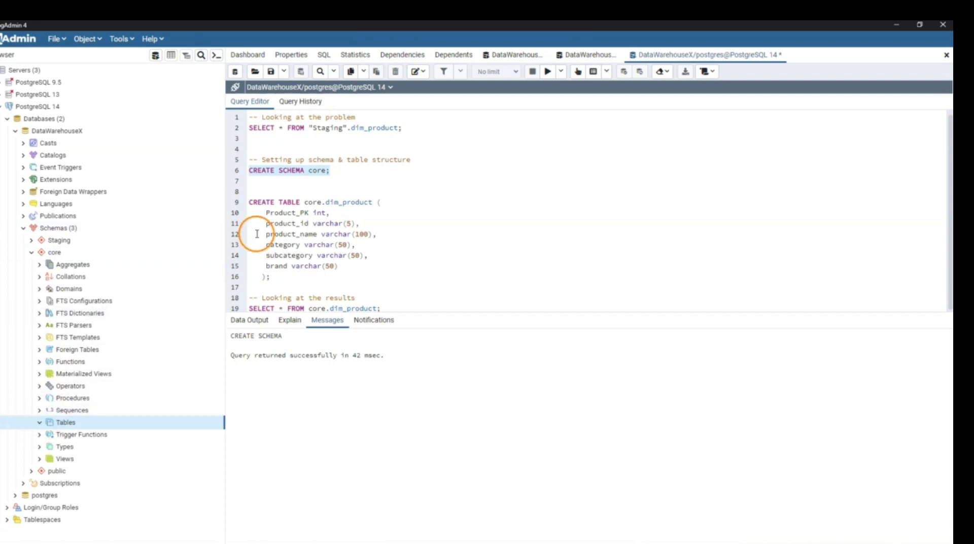
Run only the CREATE TABLE core.dim_product statement with its key, id, name, category, subcategory and brand columns
double_click(282, 266)
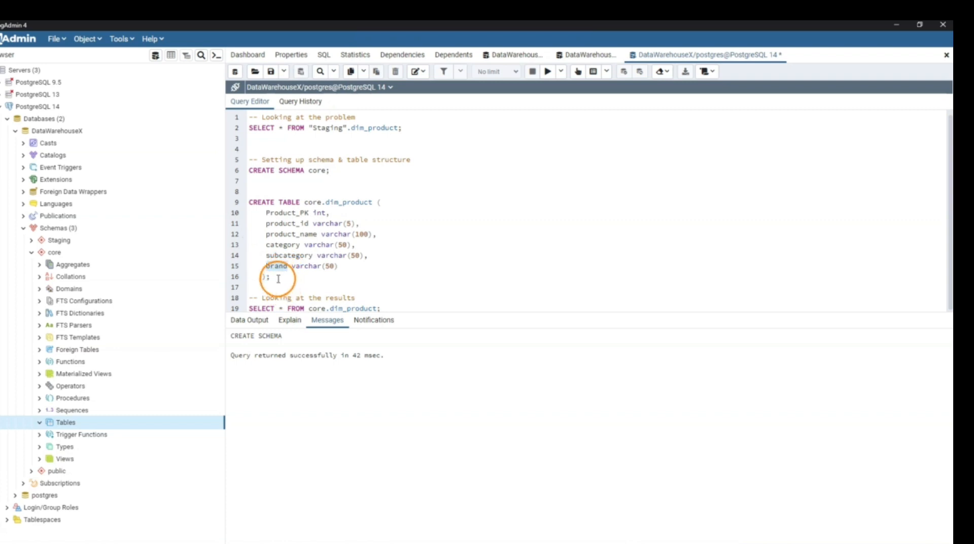
click(280, 279)
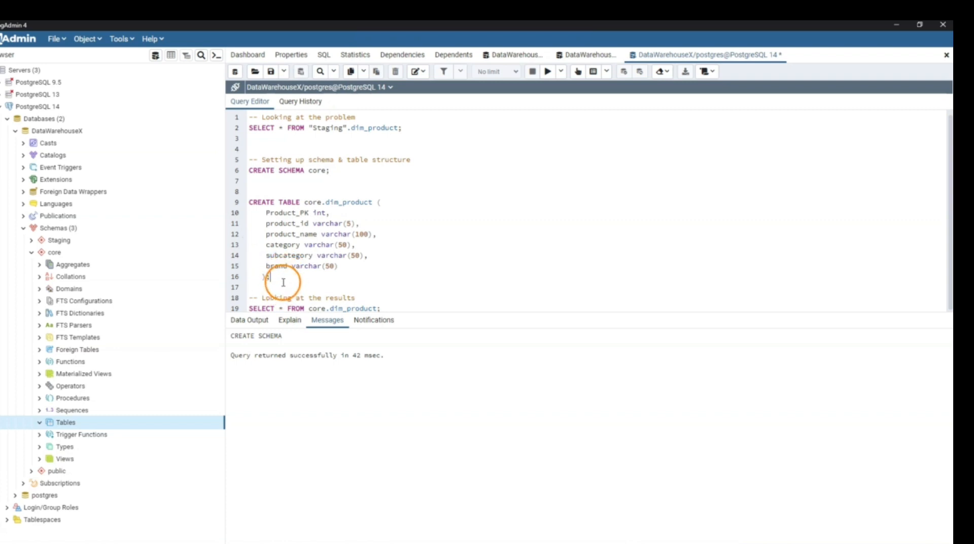
drag(279, 279, 239, 200)
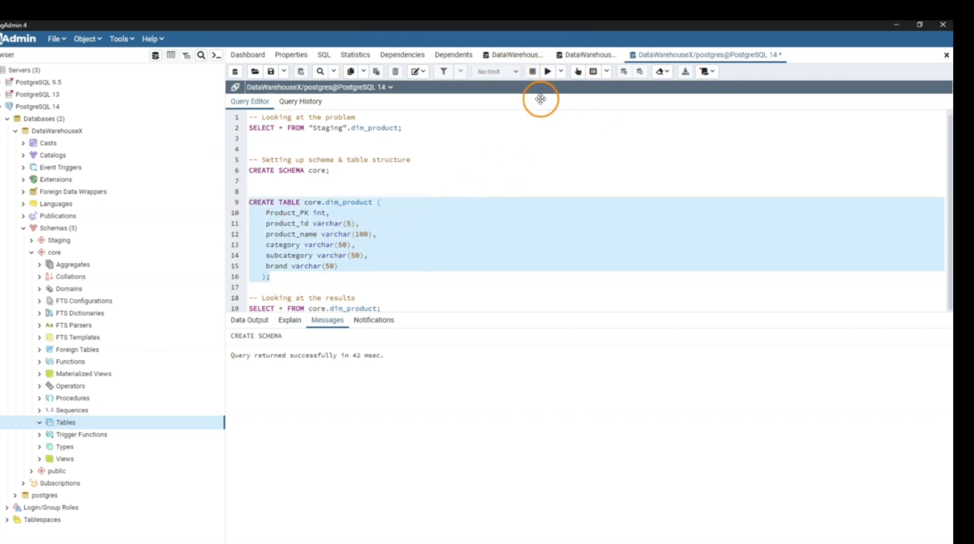
key(F5)
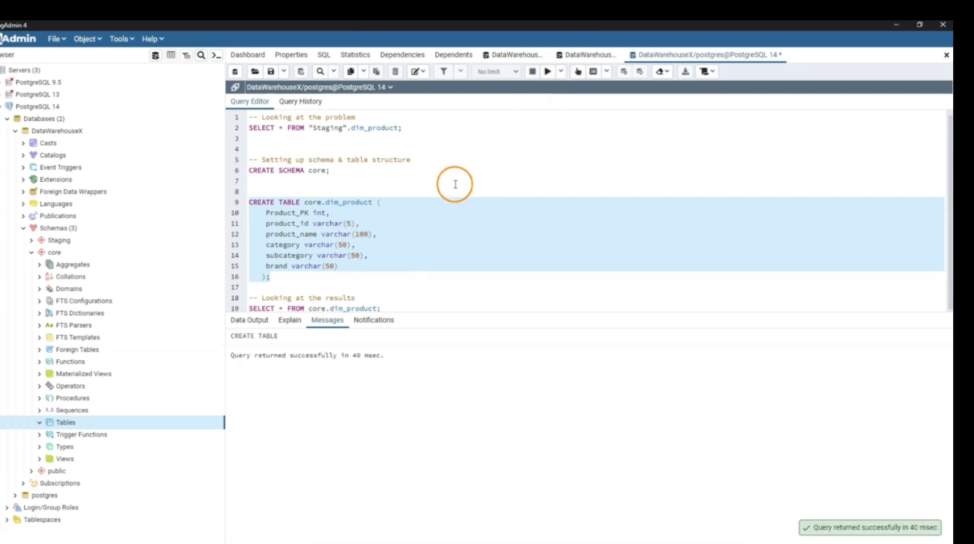
Refresh the core tables and the database's schemas to load the new dim_product table into the object tree
right_click(65, 423)
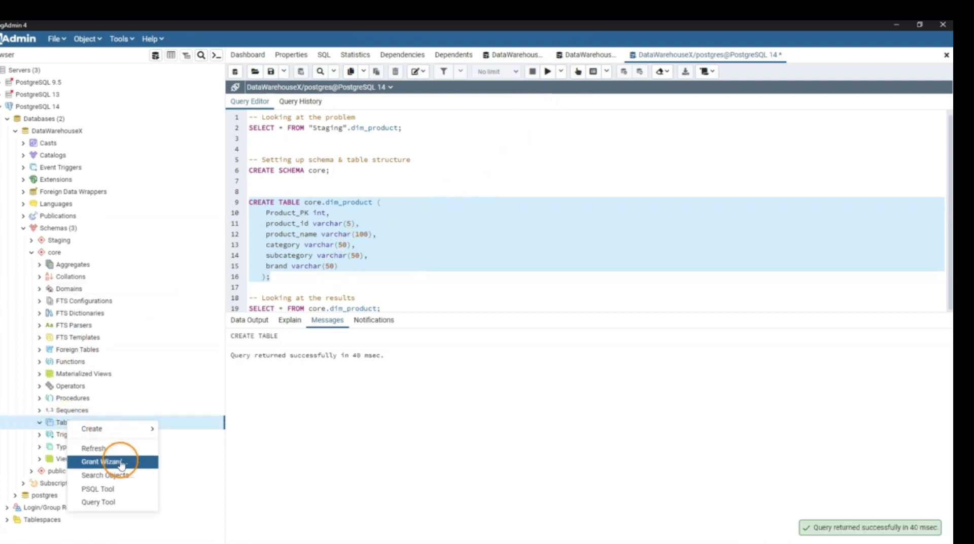
click(119, 449)
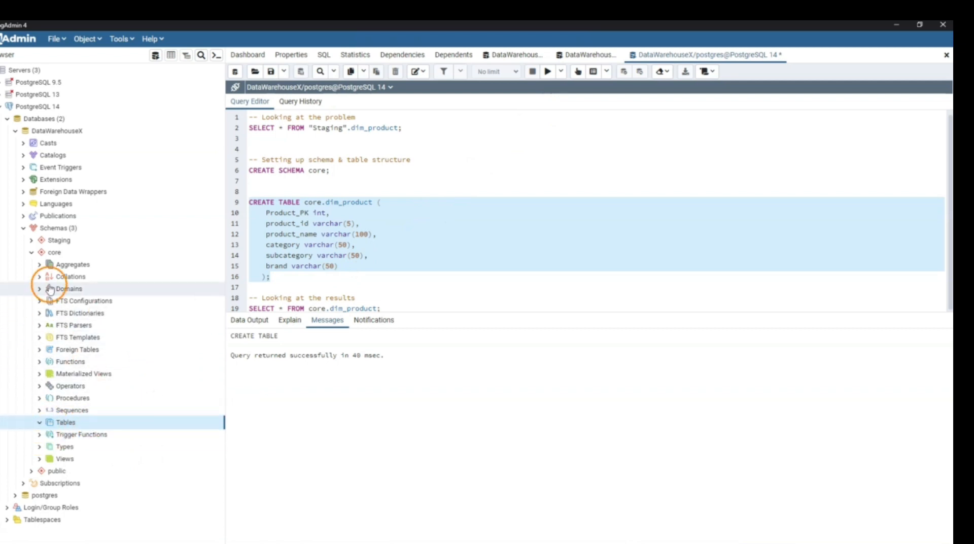
right_click(47, 230)
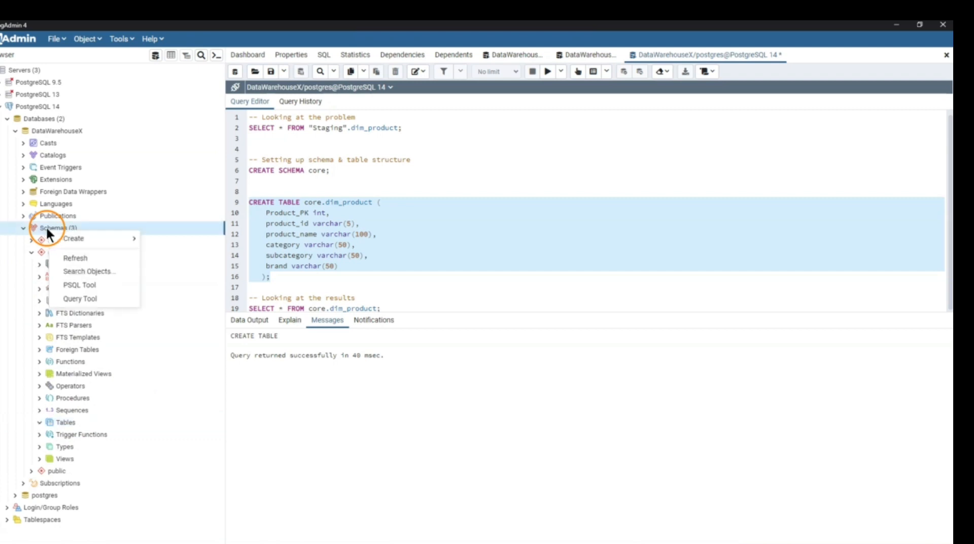
click(96, 258)
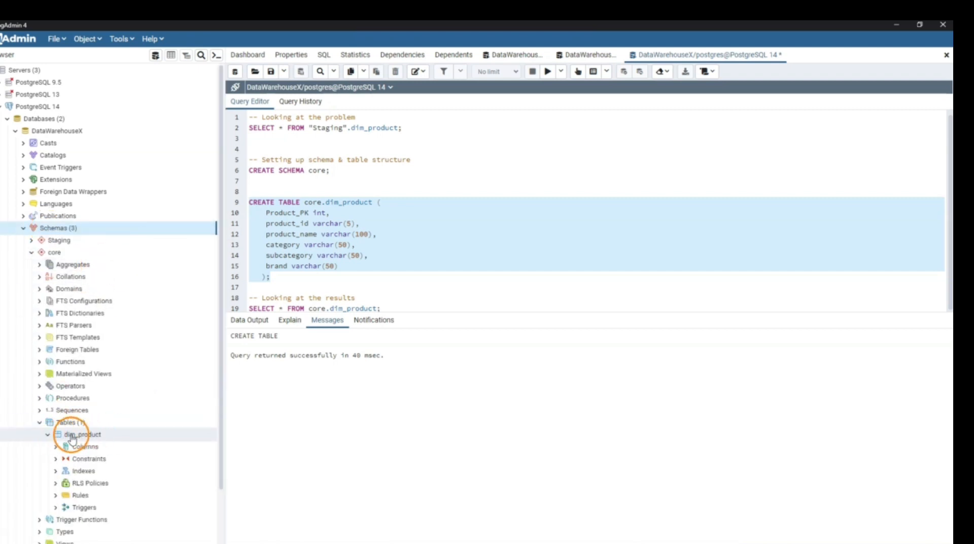
Run only the SELECT * FROM core.dim_product query at the script's end to inspect the new table
drag(397, 309, 235, 311)
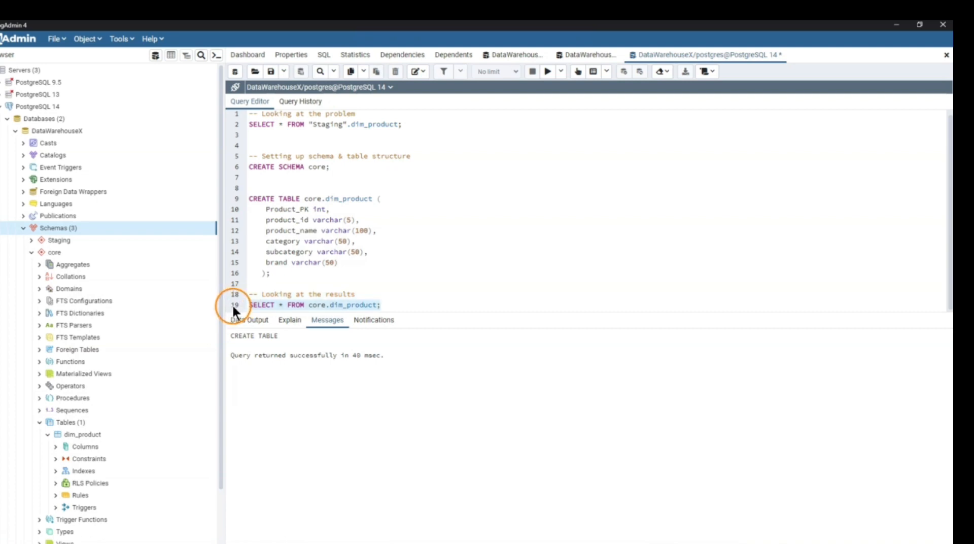
key(F5)
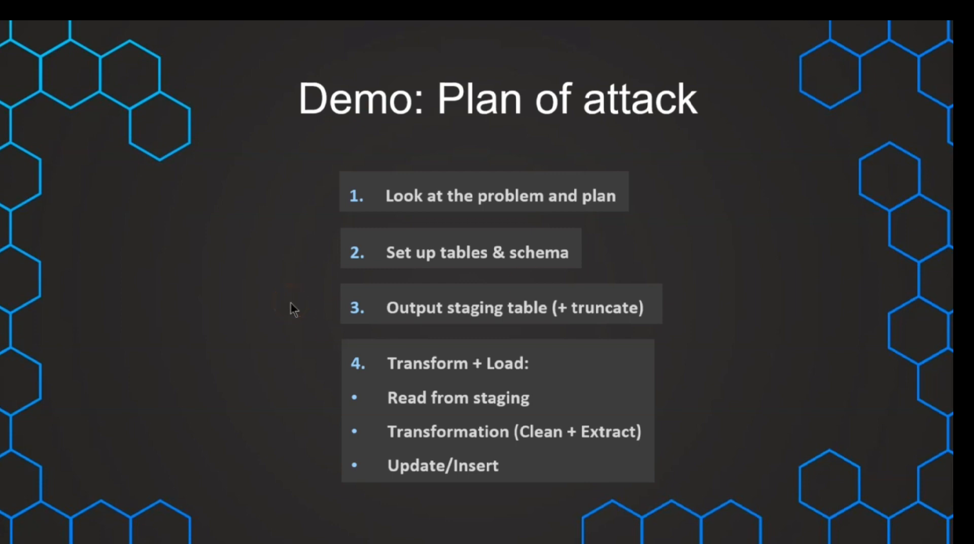
Switch to Pentaho Spoon and view the FindLastLoad and FilterwithVariable transformations
key(alt+Tab)
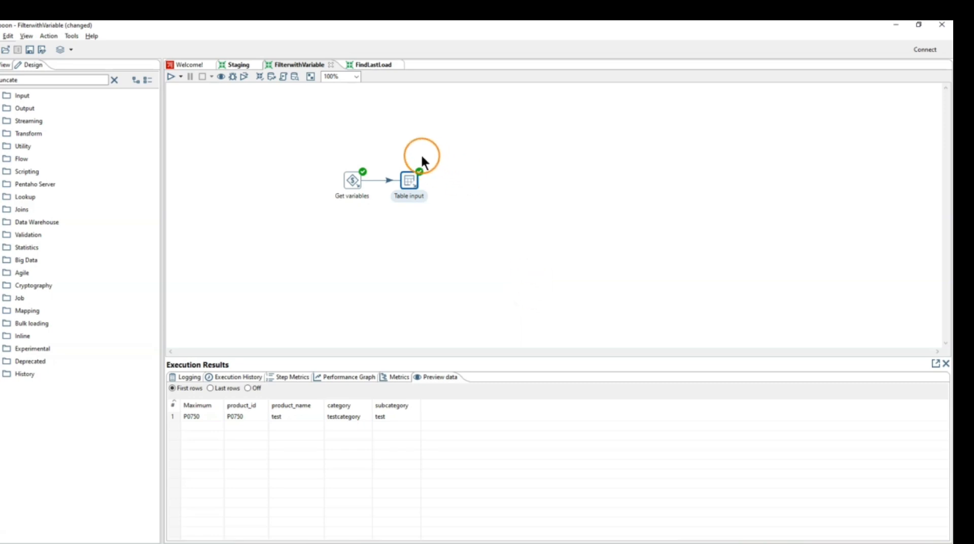
click(364, 63)
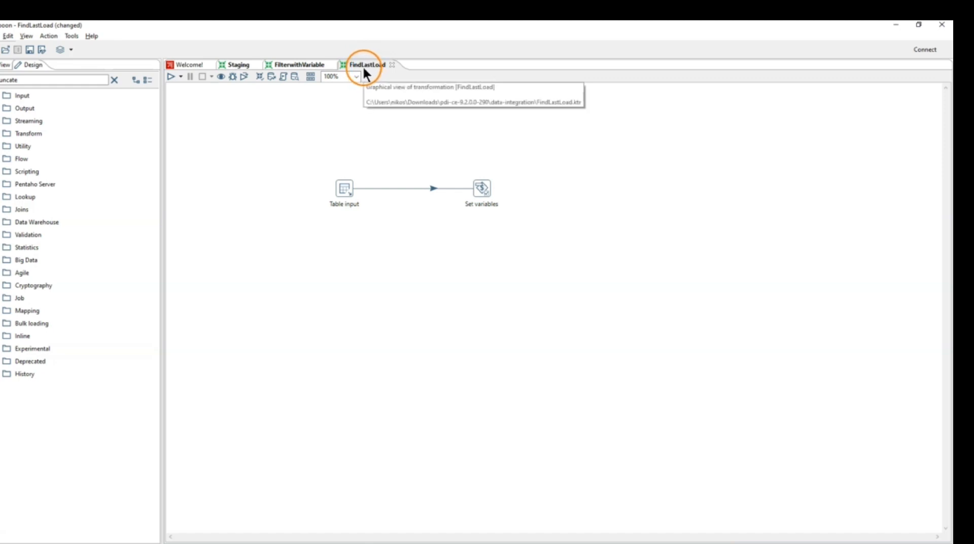
click(291, 67)
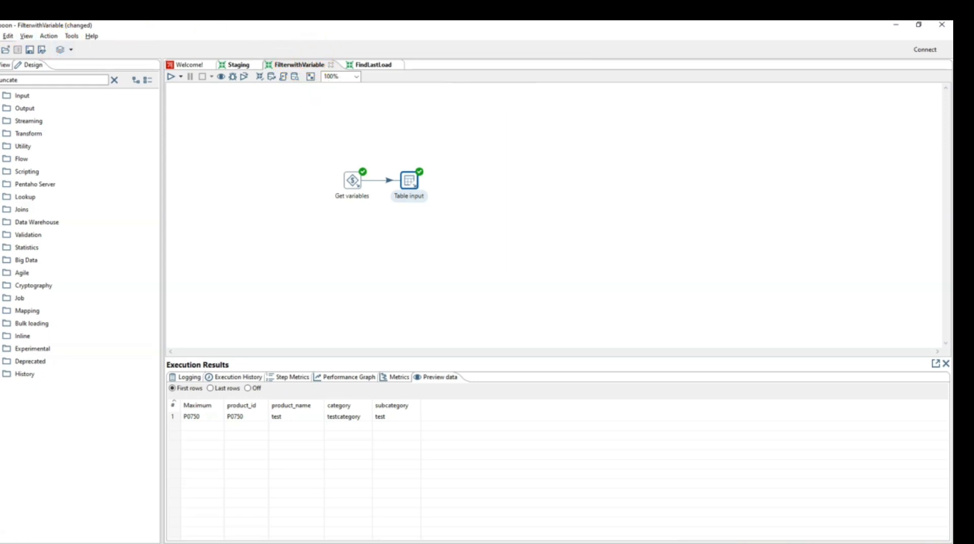
click(2, 35)
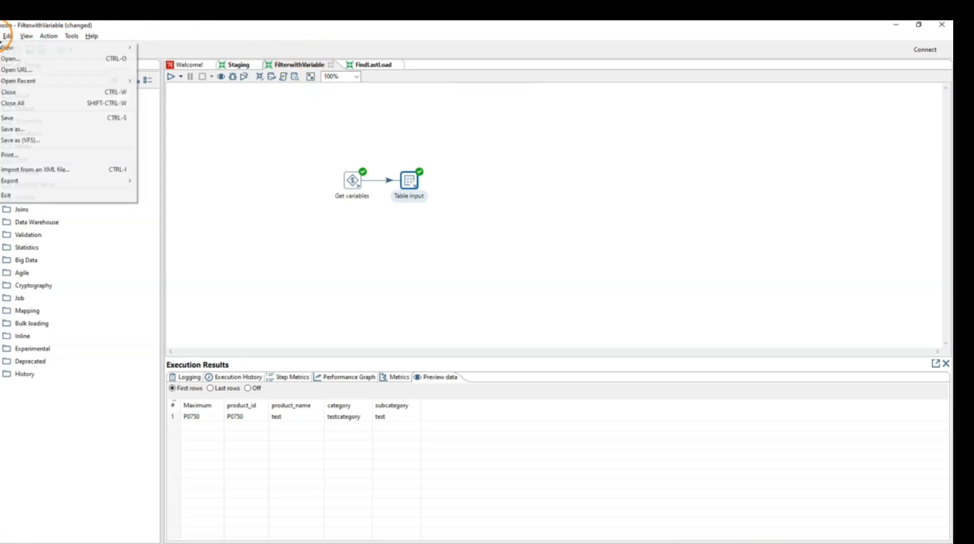
click(9, 59)
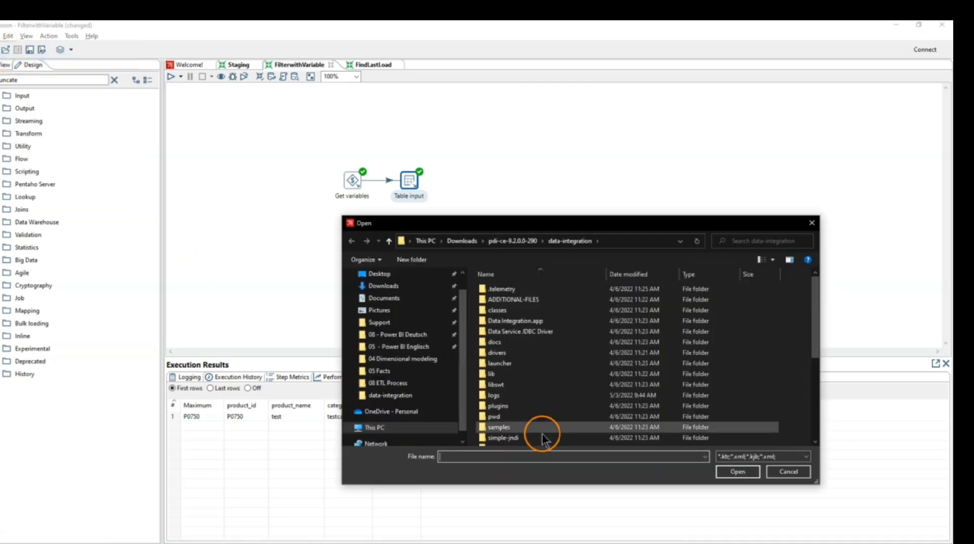
scroll(543, 431, down, 5)
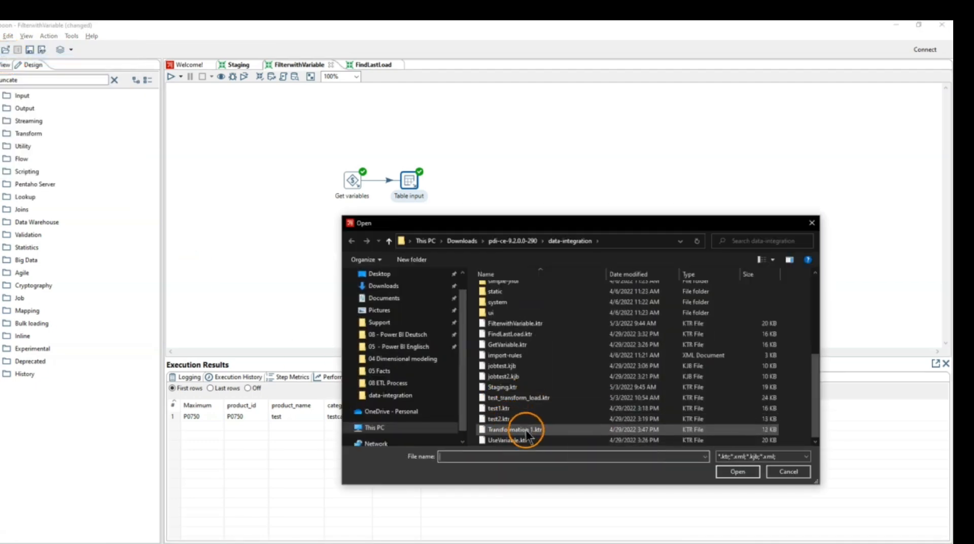
click(550, 431)
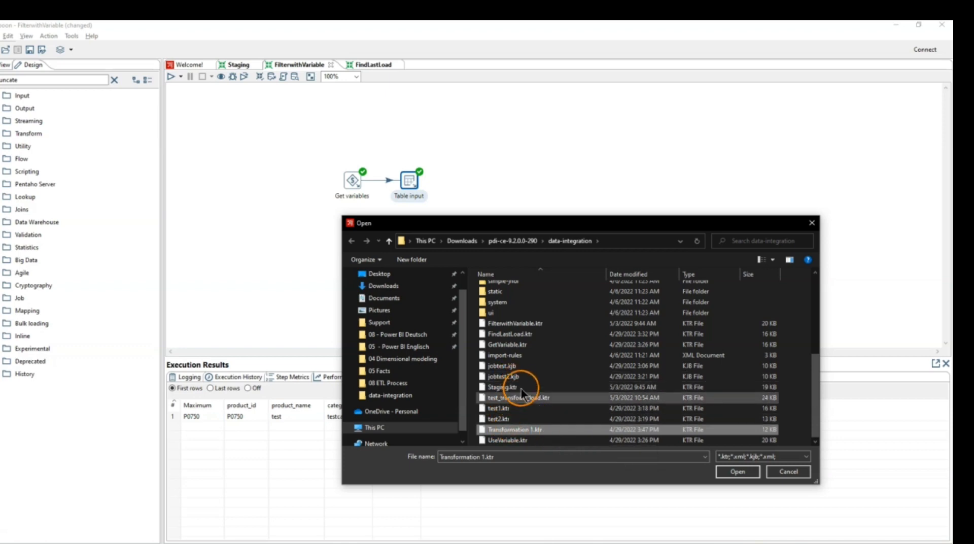
click(508, 334)
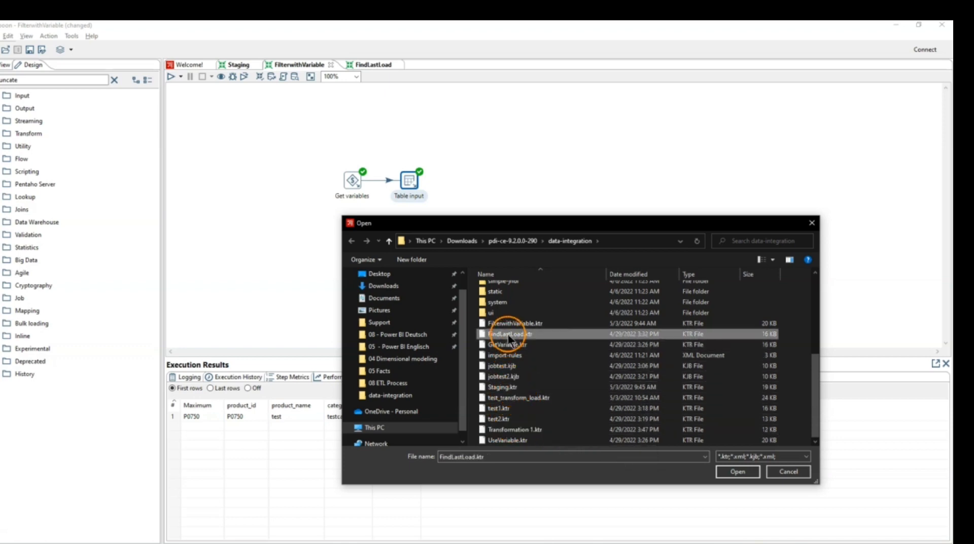
click(795, 470)
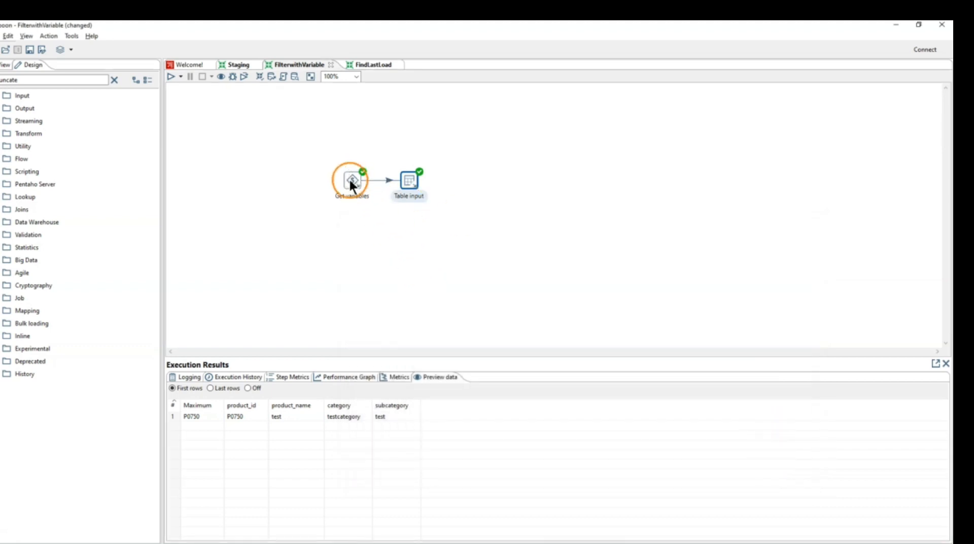
Review the Table input query and the Set variables settings in the FindLastLoad transformation
click(366, 64)
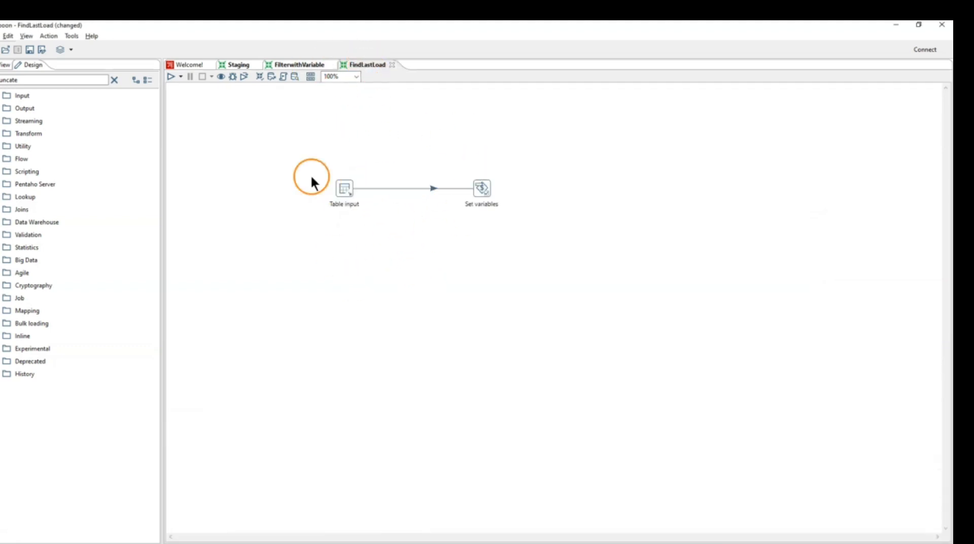
double_click(344, 190)
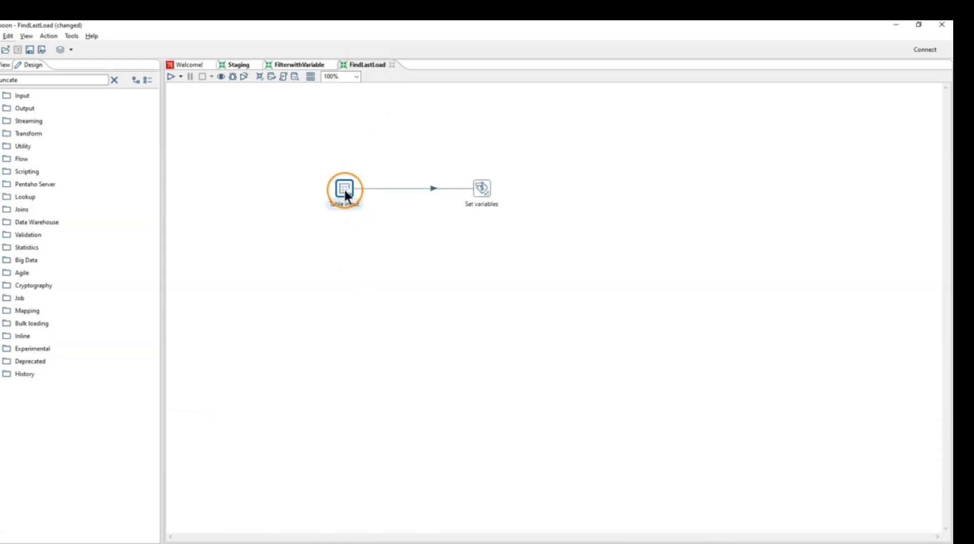
click(685, 169)
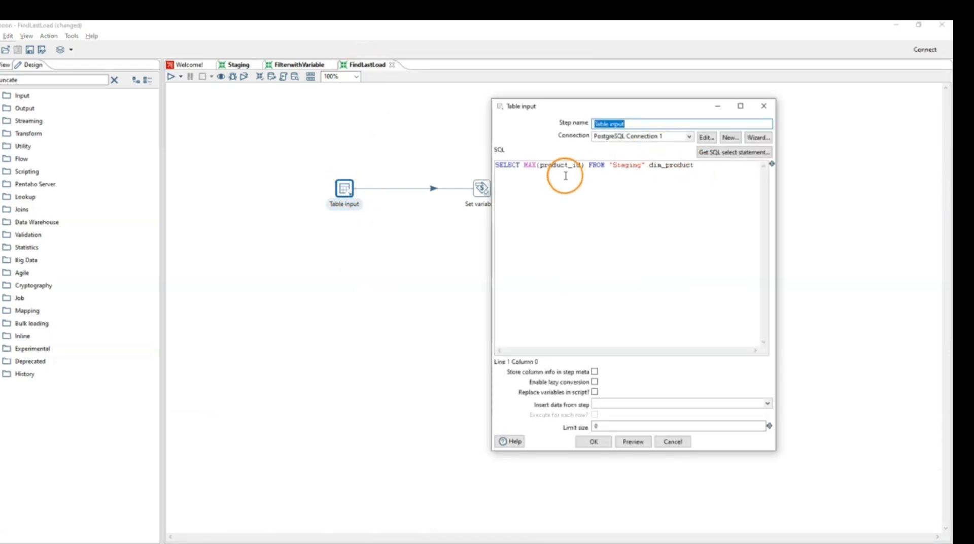
click(763, 106)
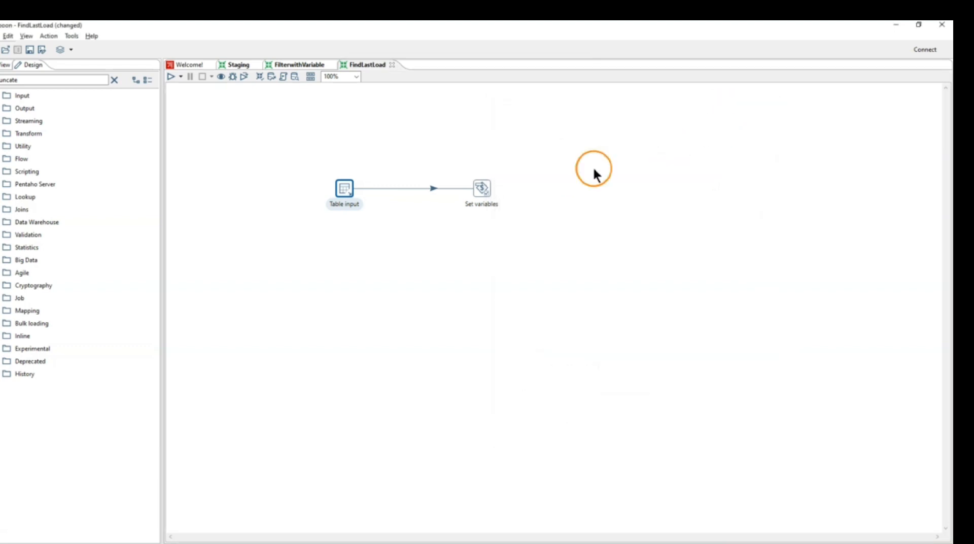
double_click(486, 190)
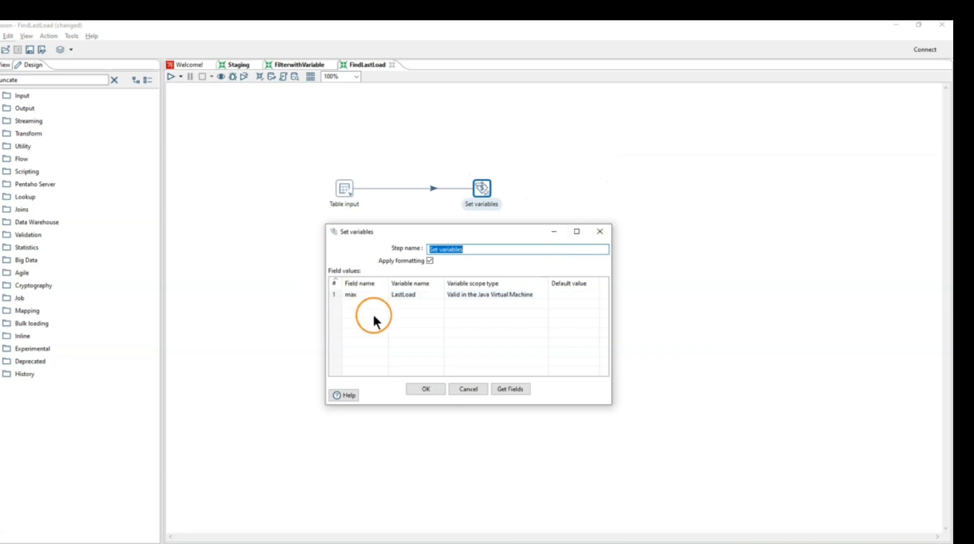
click(598, 232)
Review the Get variables preview and the Table input query's LastLoad filter in the FilterwithVariable transformation
click(306, 65)
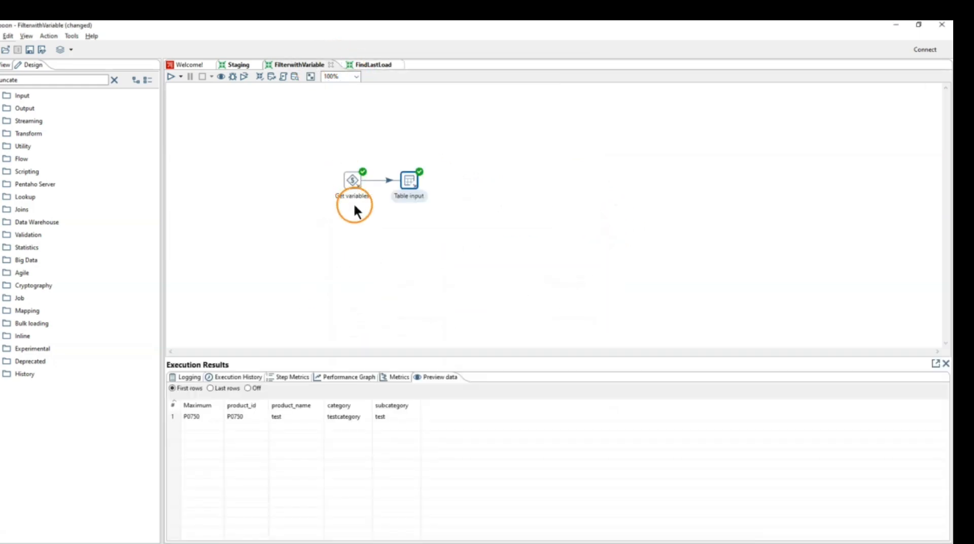
click(355, 180)
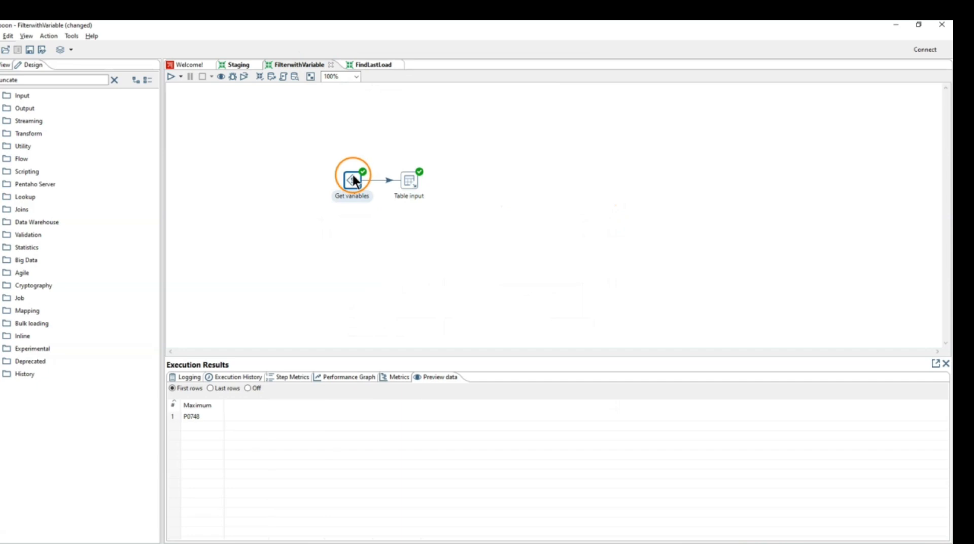
drag(400, 179, 407, 177)
double_click(404, 174)
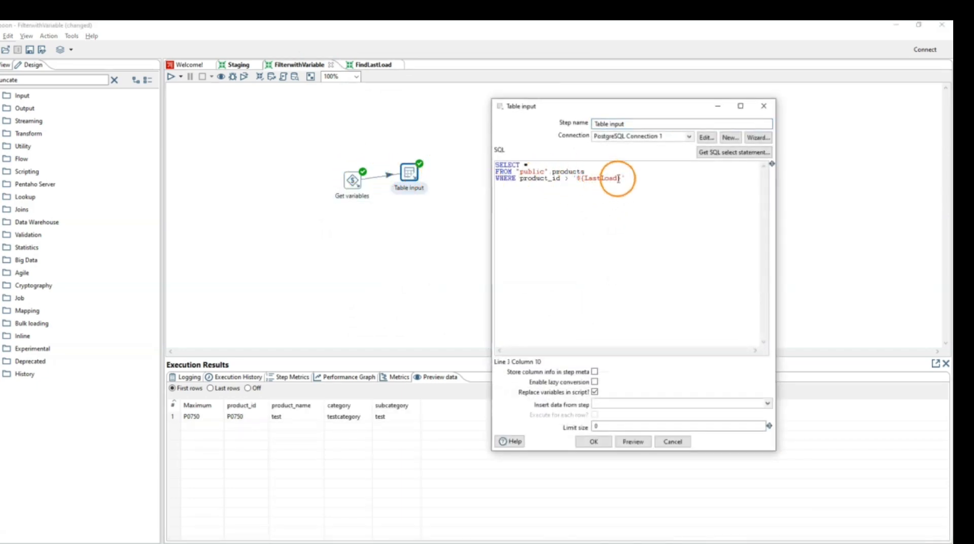
drag(626, 178, 520, 178)
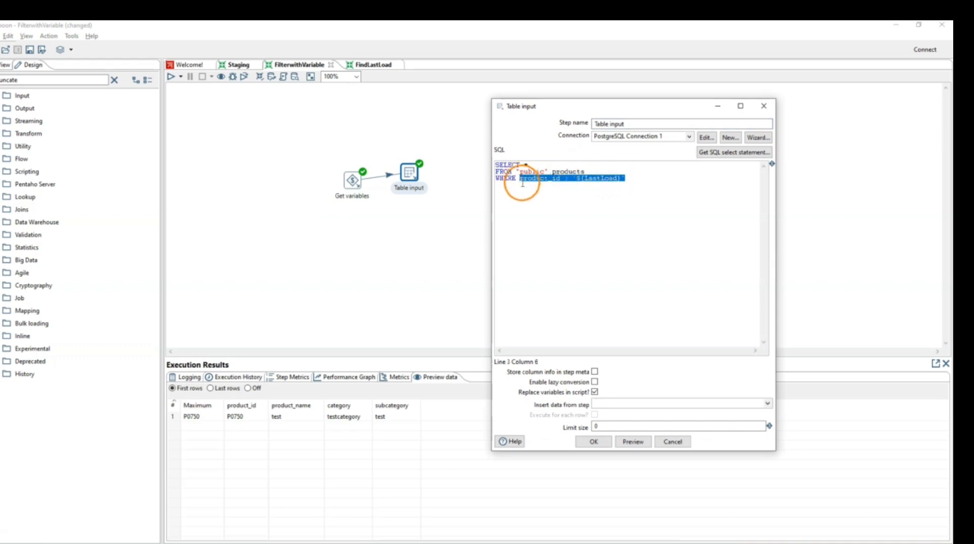
click(764, 106)
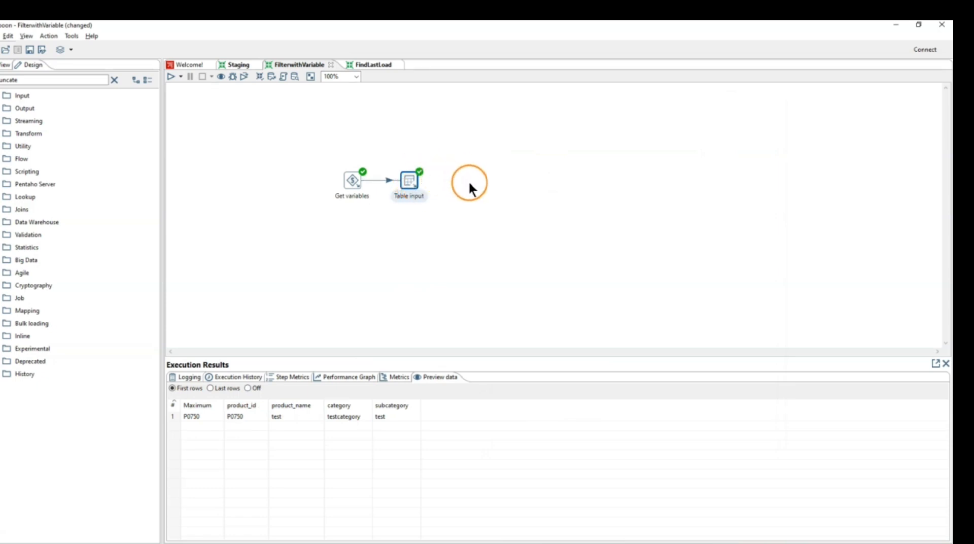
Search the design steps for "output" and add a Table output step connected after Table input in FilterwithVariable
click(450, 192)
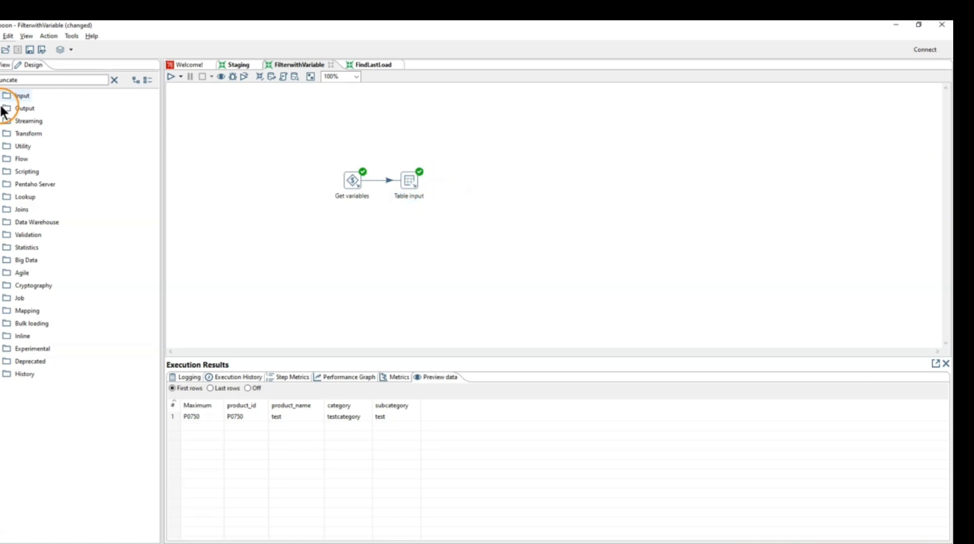
click(83, 78)
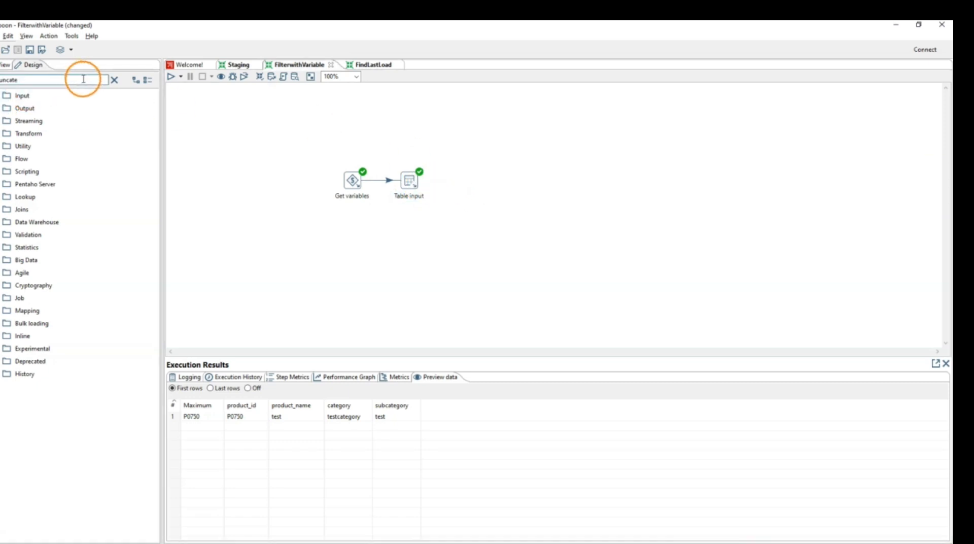
key(BackSpace)
key(BackSpace)
key(BackSpace)
key(BackSpace)
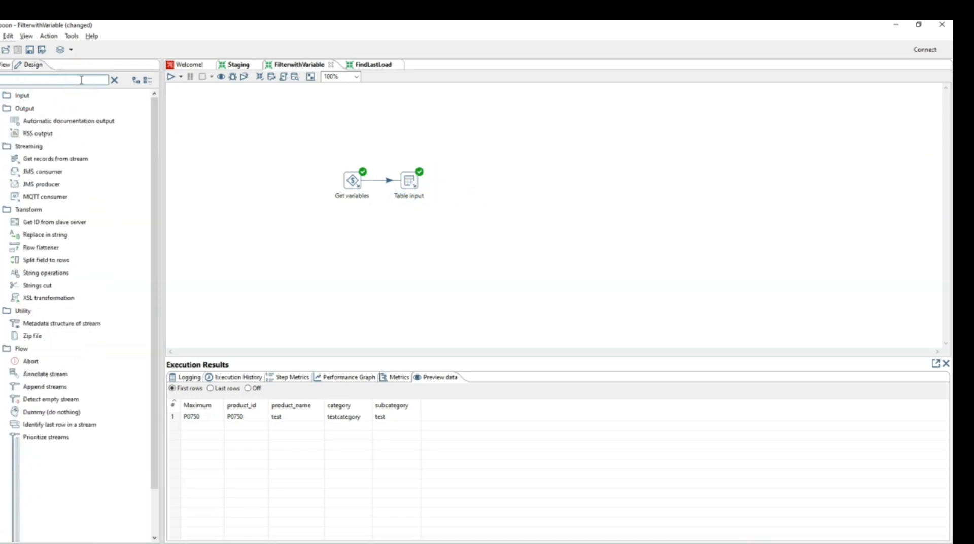
text(outp)
text(ut)
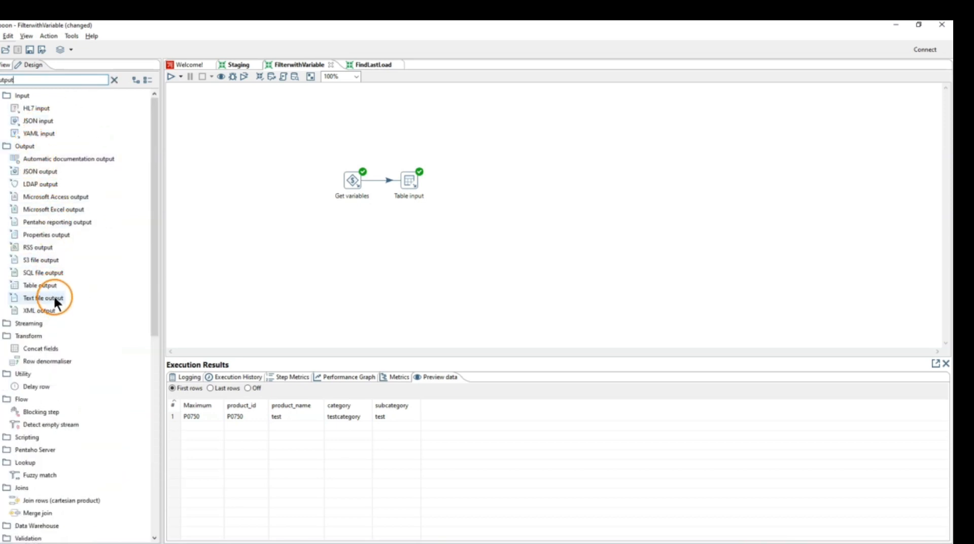
mouse_move(40, 285)
mouse_down()
mouse_move(543, 163)
mouse_move(467, 184)
mouse_move(487, 182)
mouse_move(480, 178)
mouse_up()
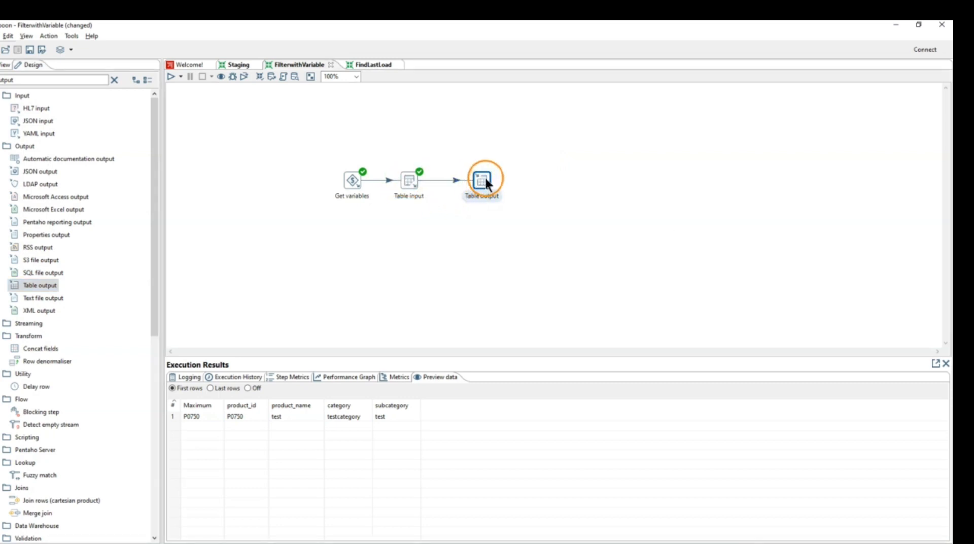
Set the Table output's target schema to "Staging", enclosed in double quotation marks, and its target table to dim_product
double_click(482, 181)
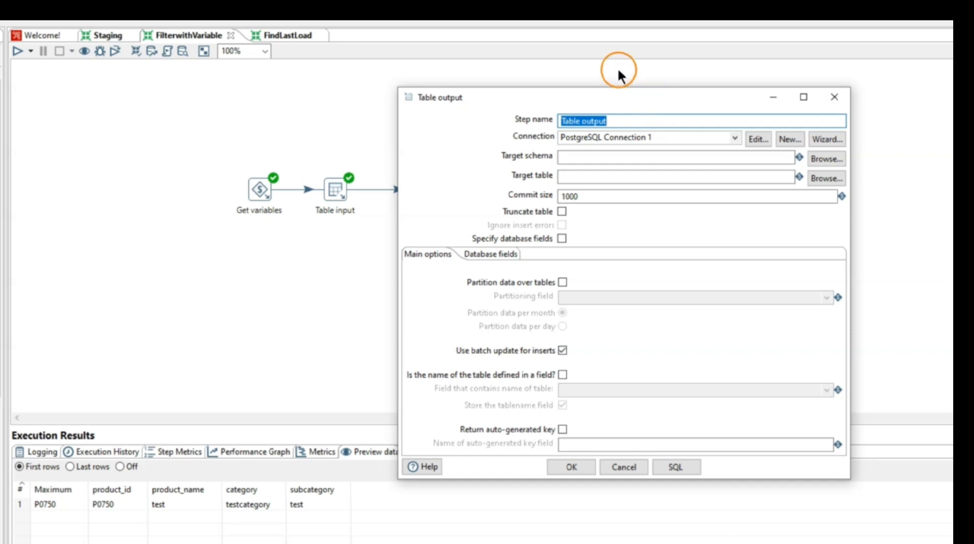
click(824, 158)
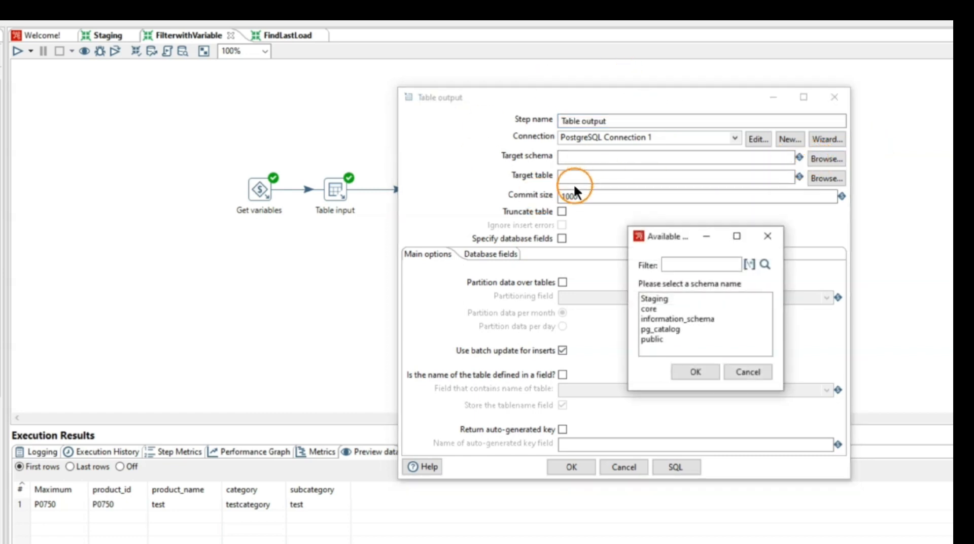
double_click(672, 300)
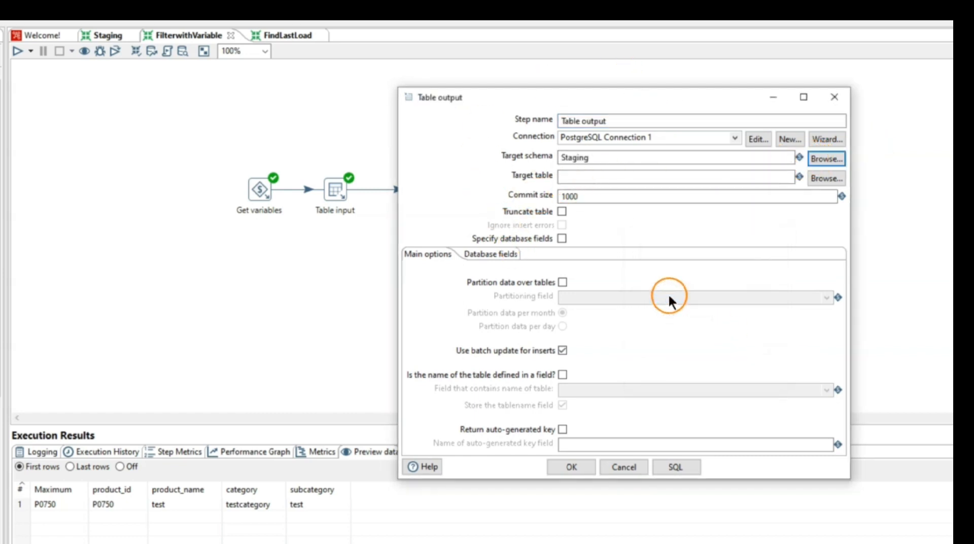
click(563, 157)
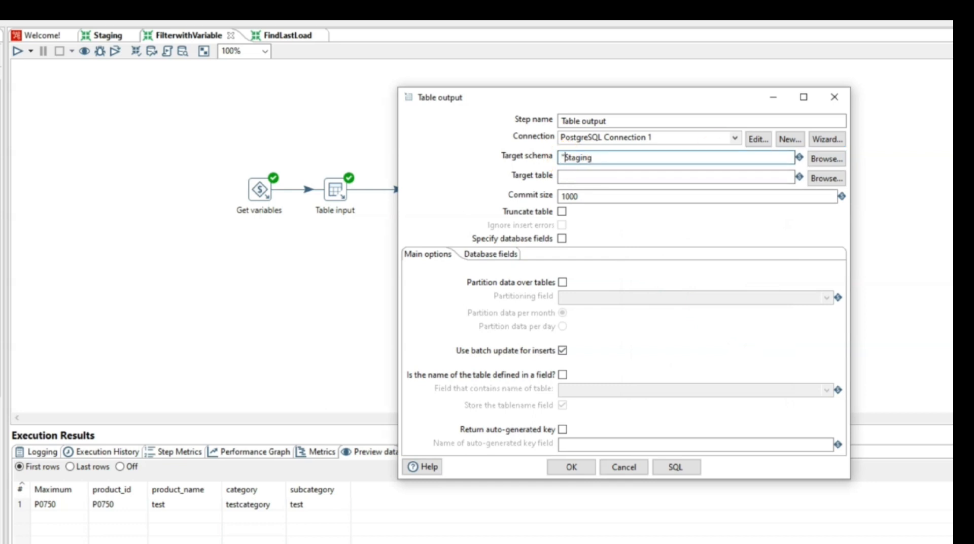
key(Right)
key(Right)
key(Right)
key(Right)
key(Right)
text(")
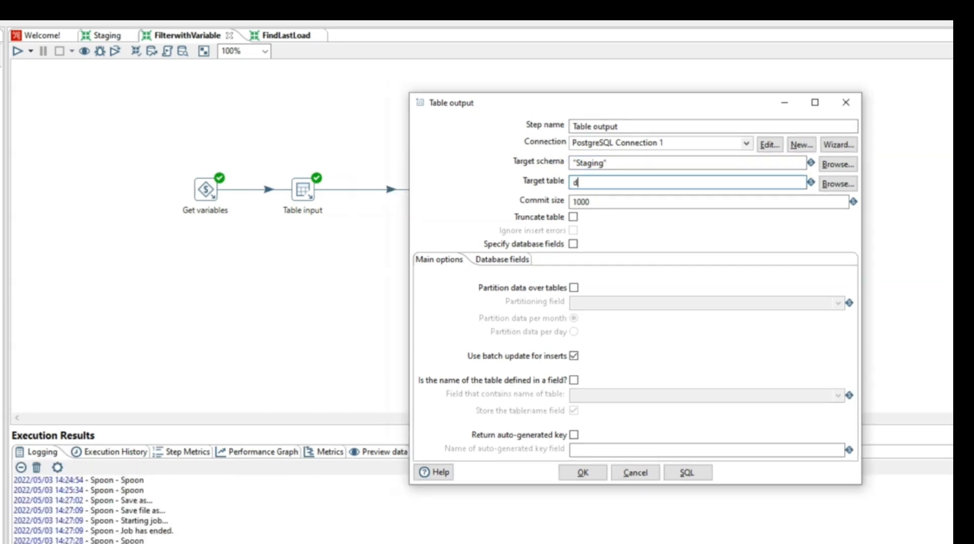
text(dim_product)
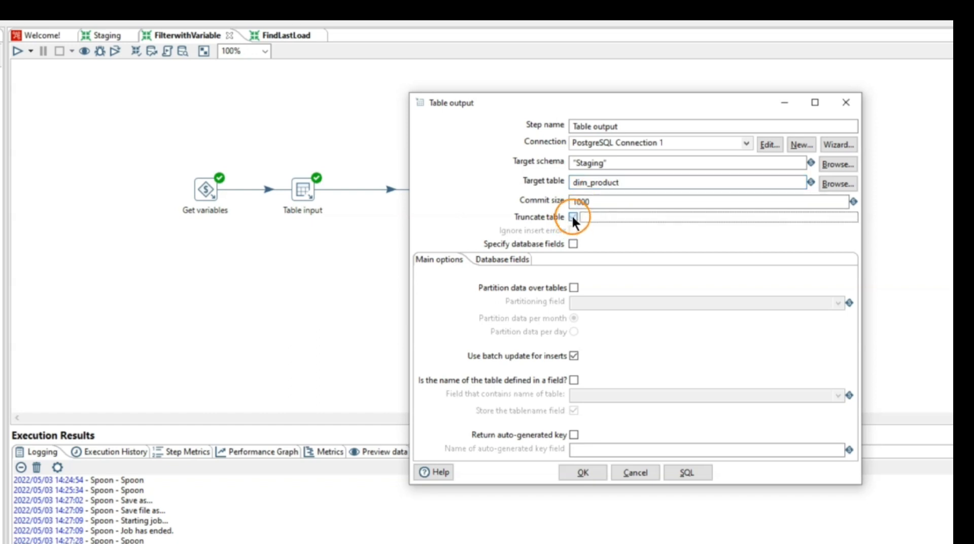
Enable Truncate table and Specify database fields for the Table output, and load the fields to insert from the incoming stream
click(573, 217)
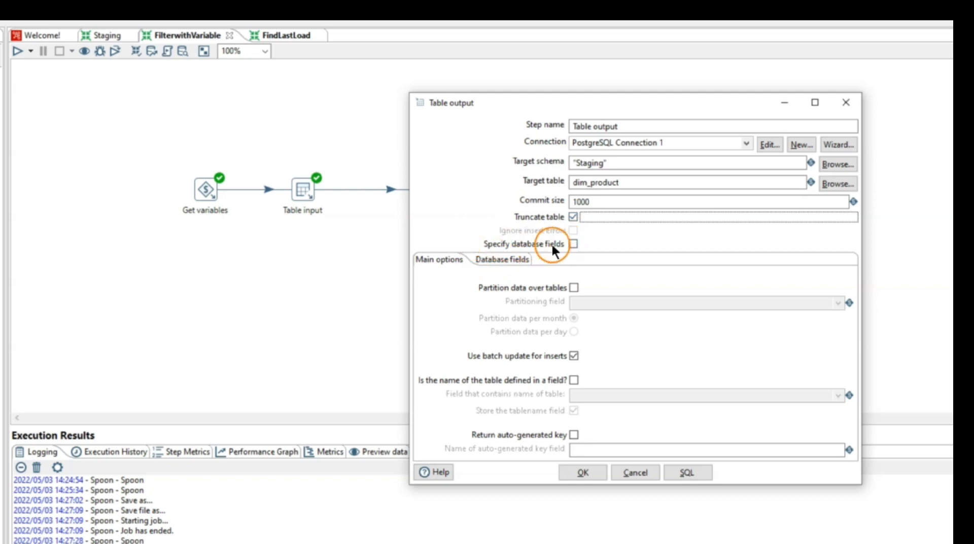
click(573, 245)
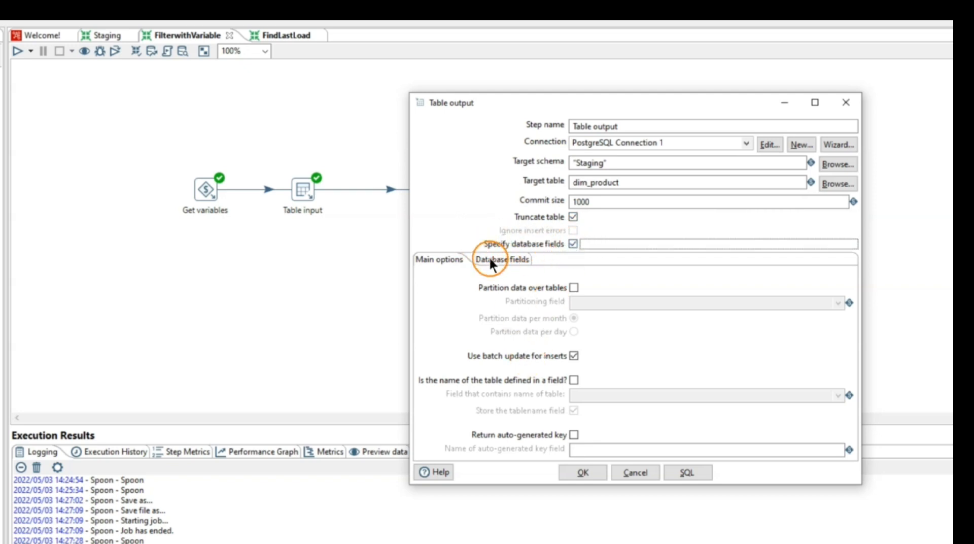
click(504, 261)
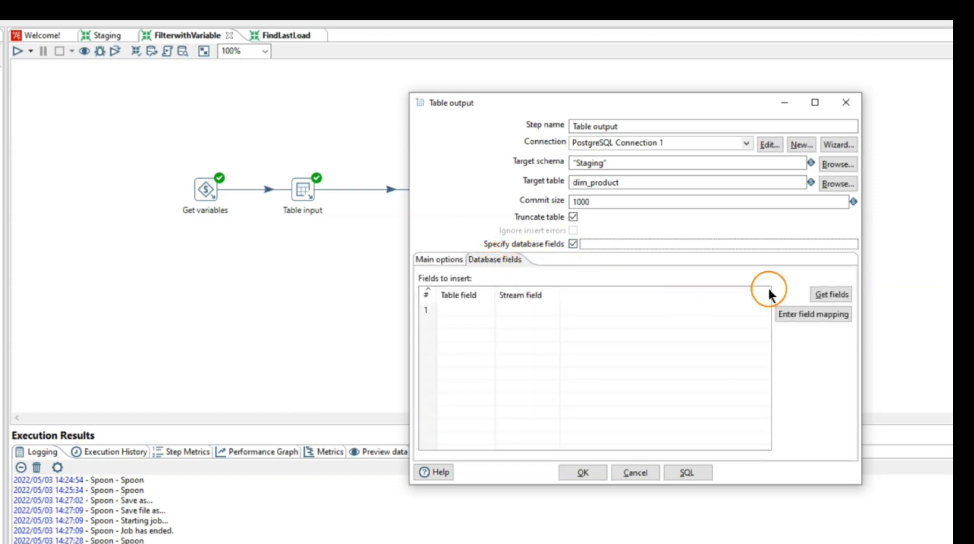
click(837, 296)
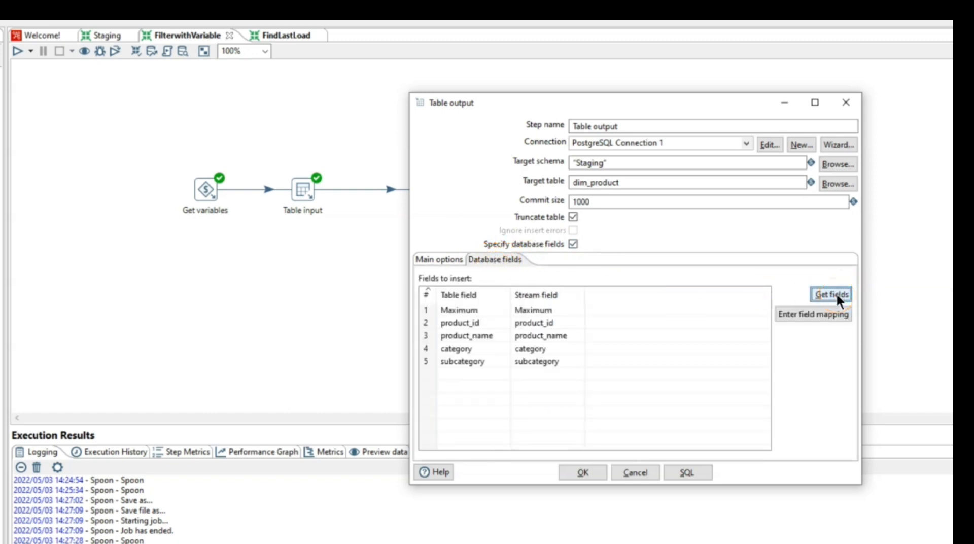
Remove the Maximum field from the Table output's fields to insert, accept the settings and save the FilterwithVariable transformation
click(425, 310)
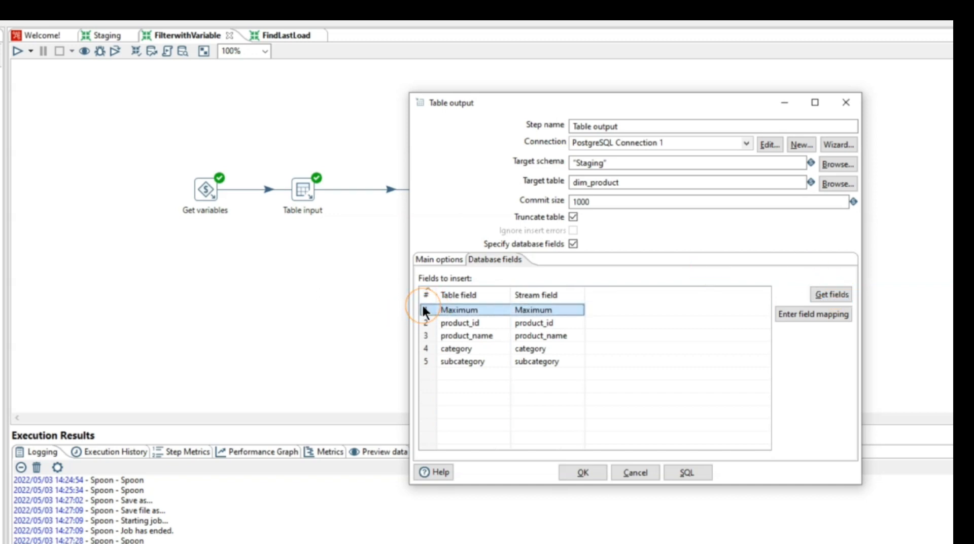
click(419, 315)
key(Delete)
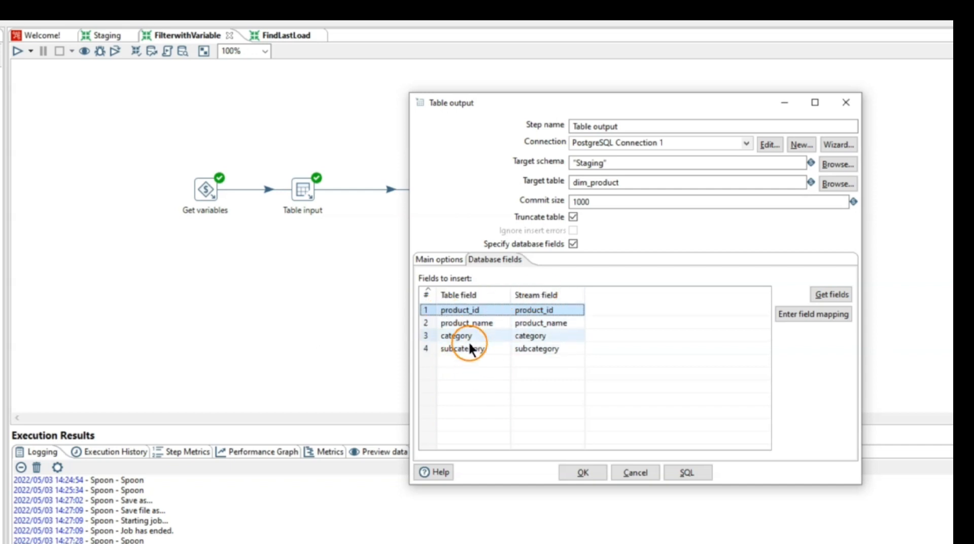
click(594, 474)
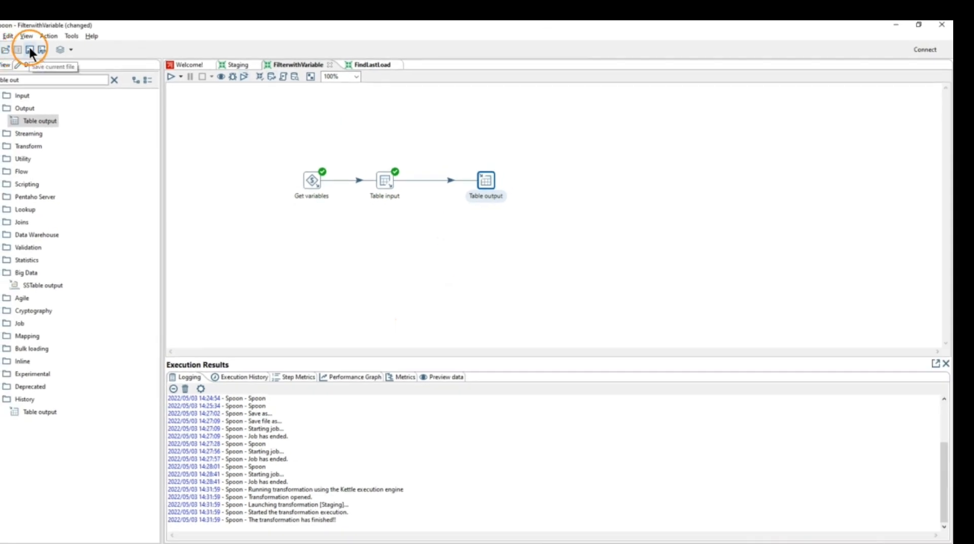
click(30, 49)
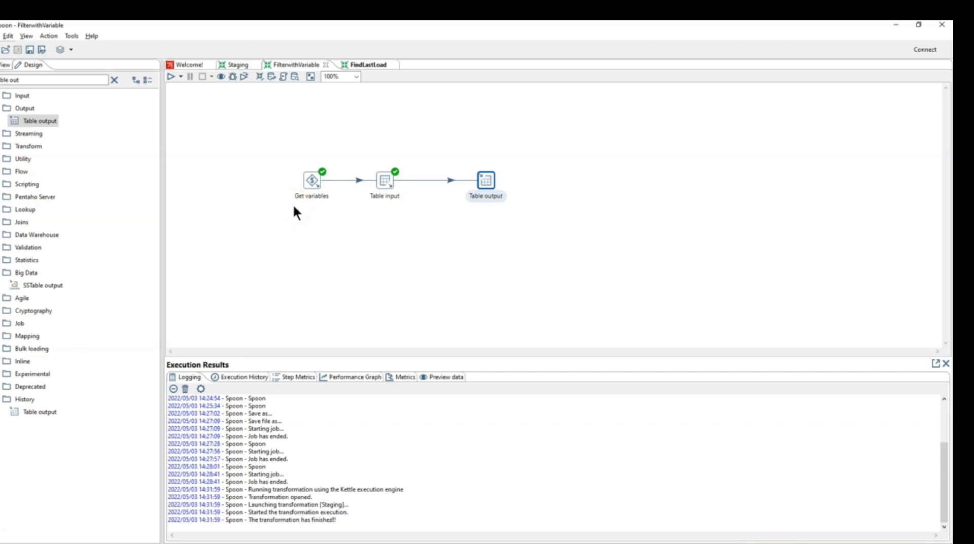
Create a new job, search its entries for "start" and add a Start entry
click(3, 36)
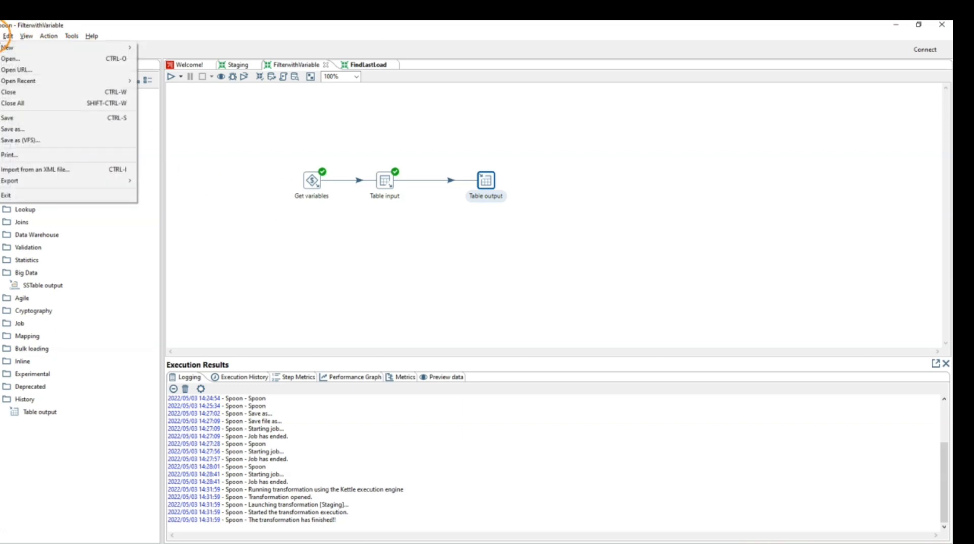
mouse_move(10, 49)
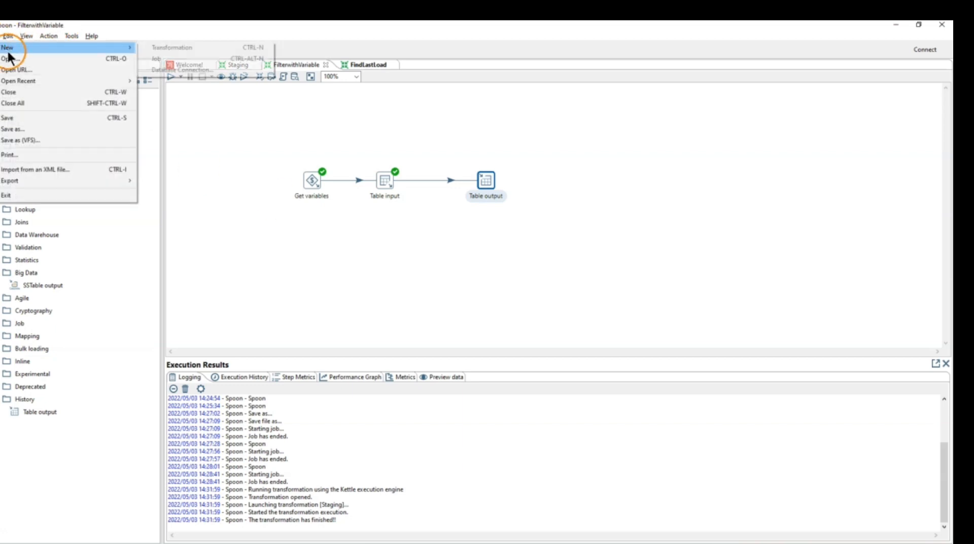
click(159, 60)
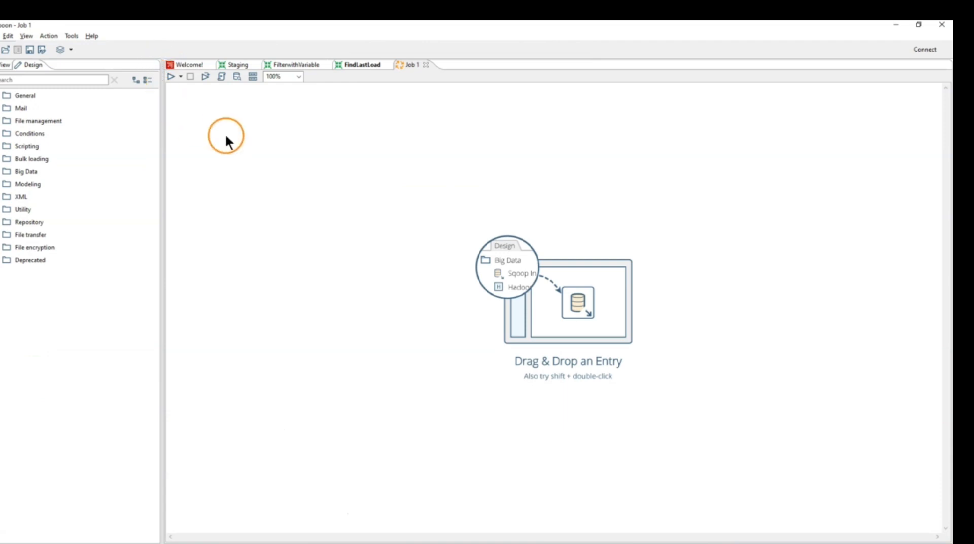
click(18, 78)
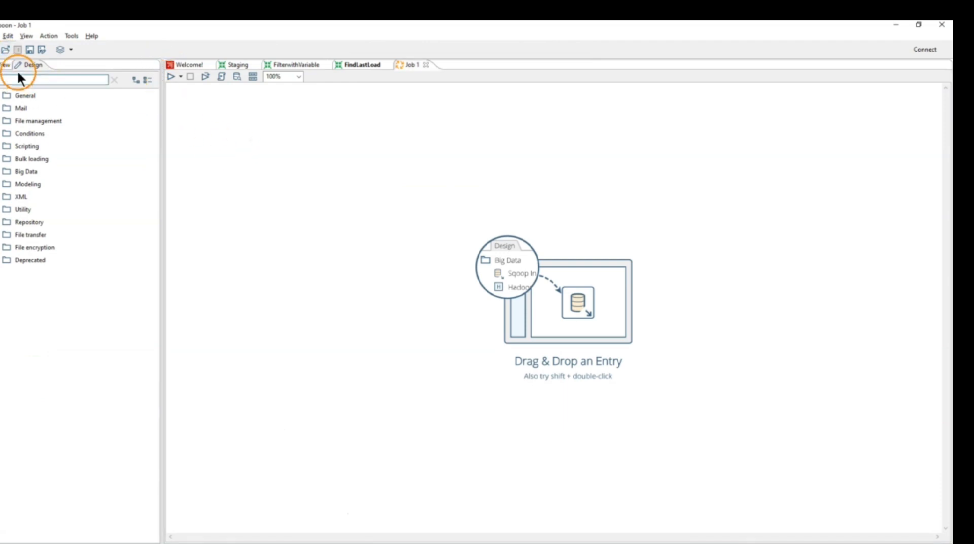
text(start)
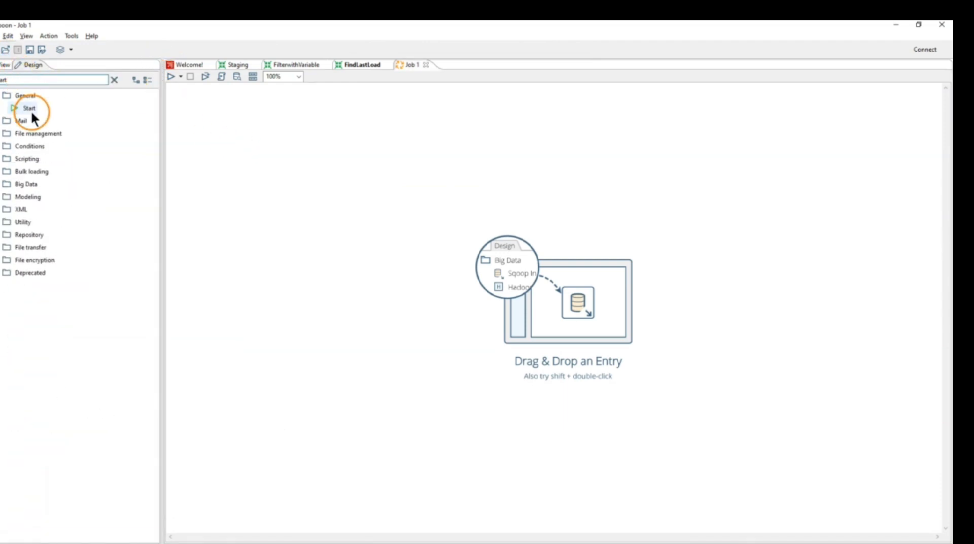
shift+double_click(26, 109)
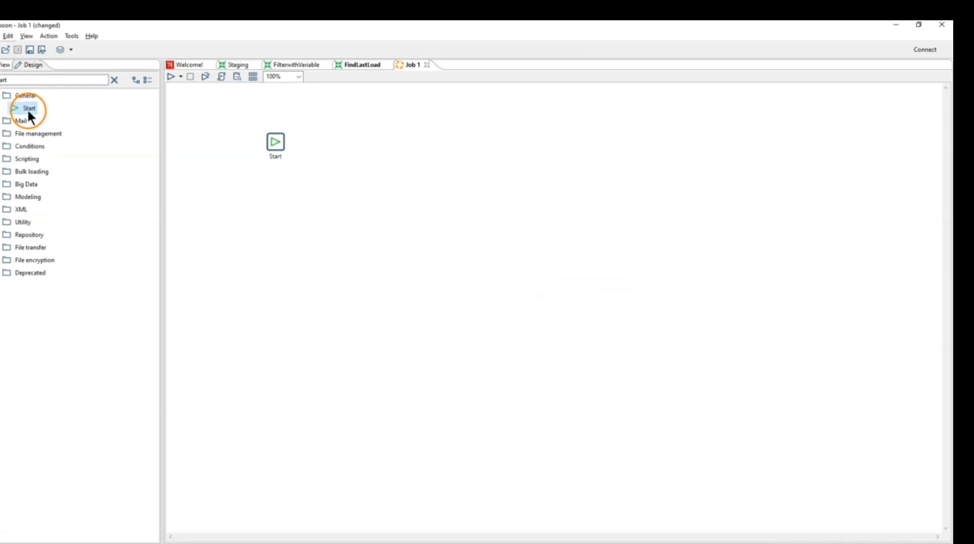
Search the entries for "trans" and add two Transformation entries connected in sequence after Start
double_click(11, 79)
key(BackSpace)
text(trans)
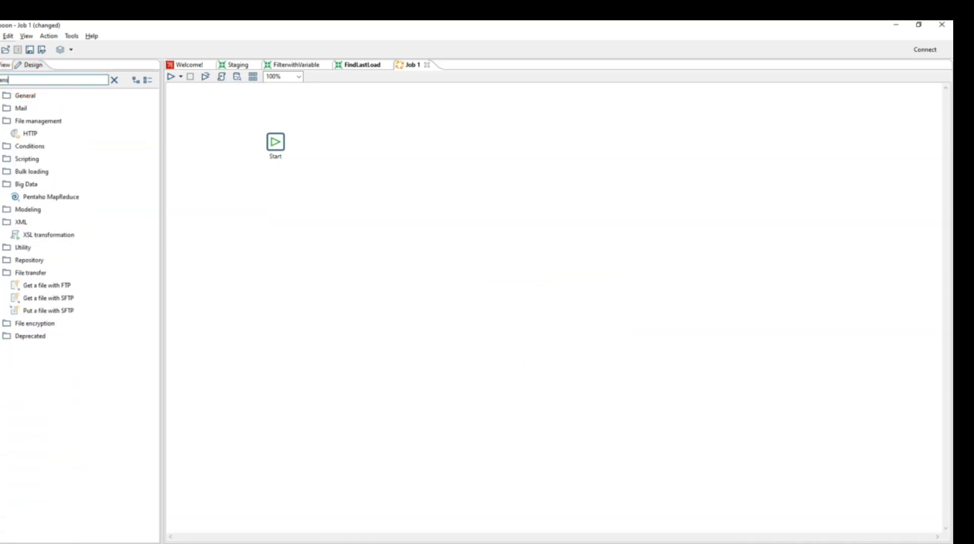
double_click(43, 108)
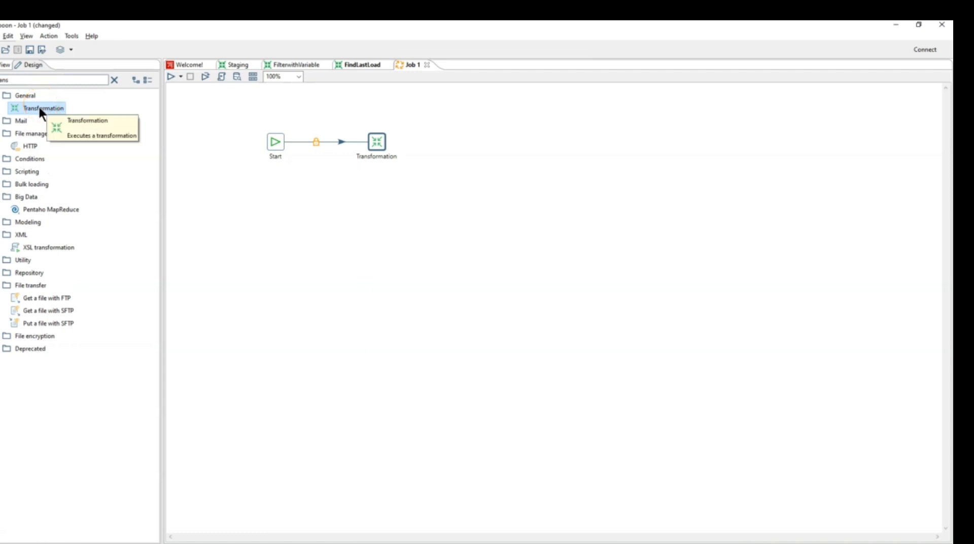
double_click(39, 108)
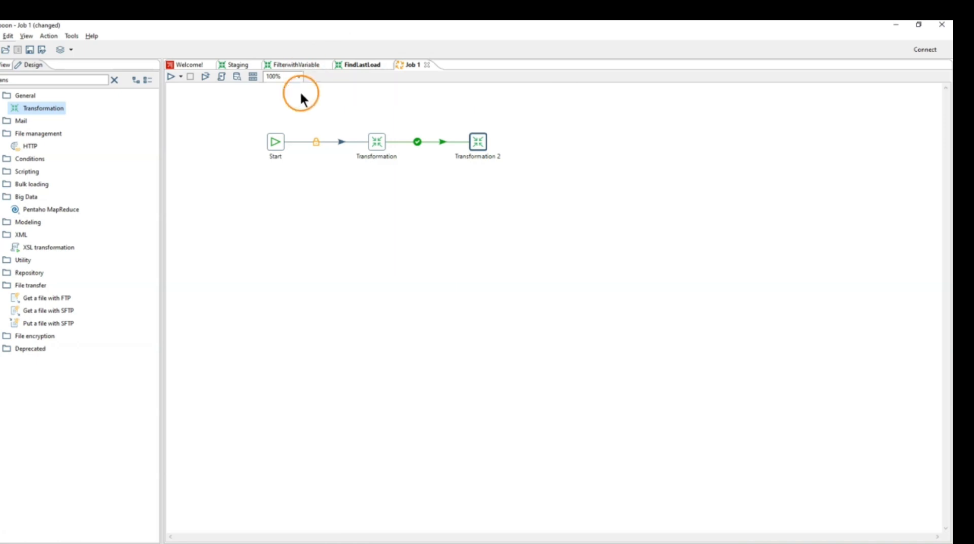
Set the first Transformation entry's file to FindLastLoad.ktr, using the data-integration folder path copied from File Explorer
click(380, 136)
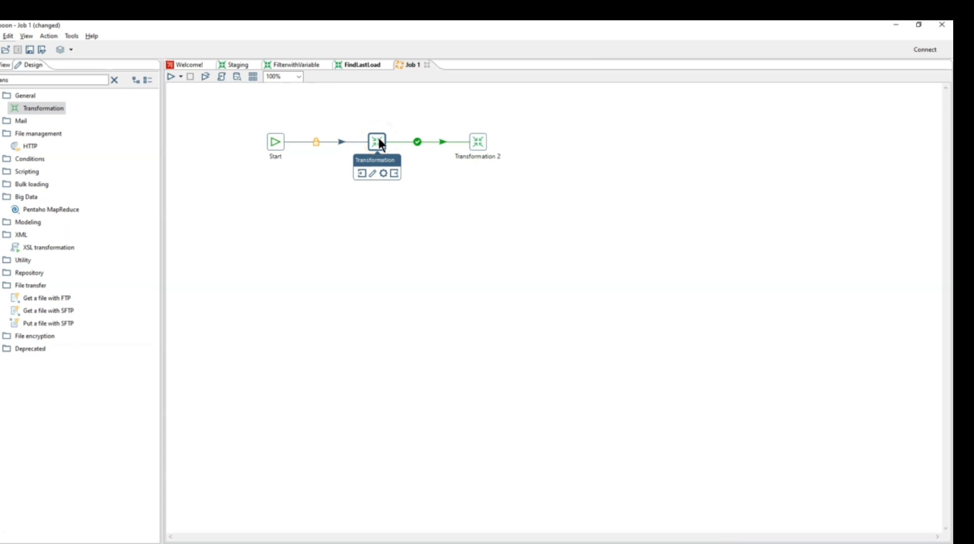
double_click(379, 139)
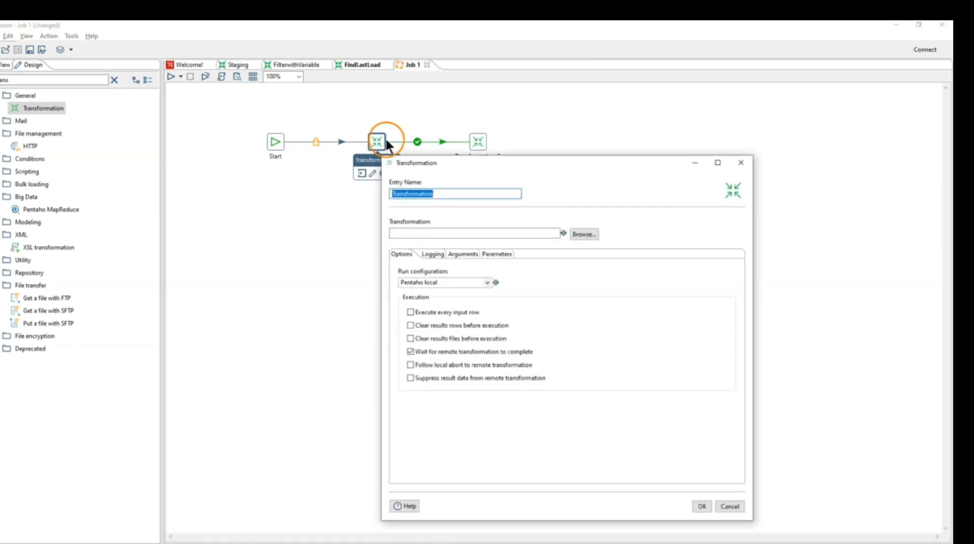
click(580, 237)
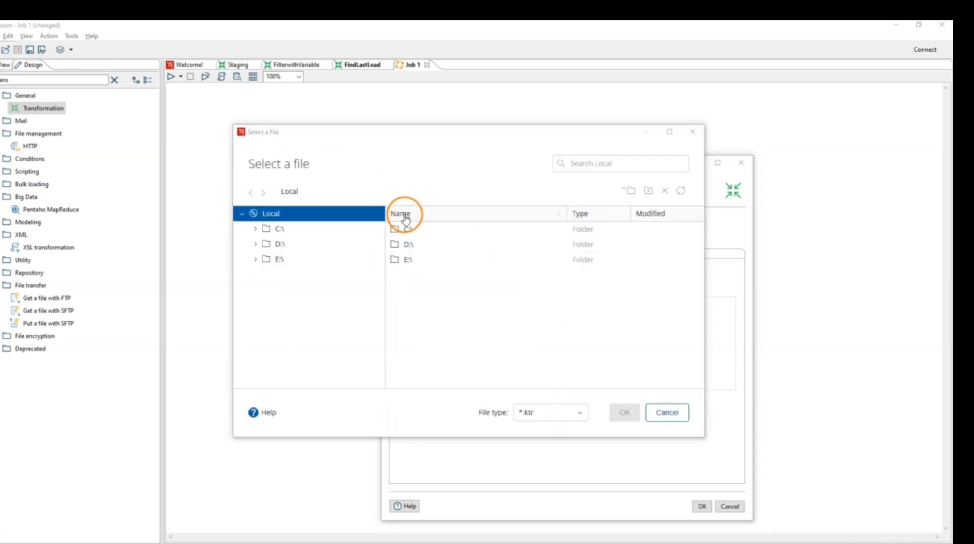
key(alt+Tab)
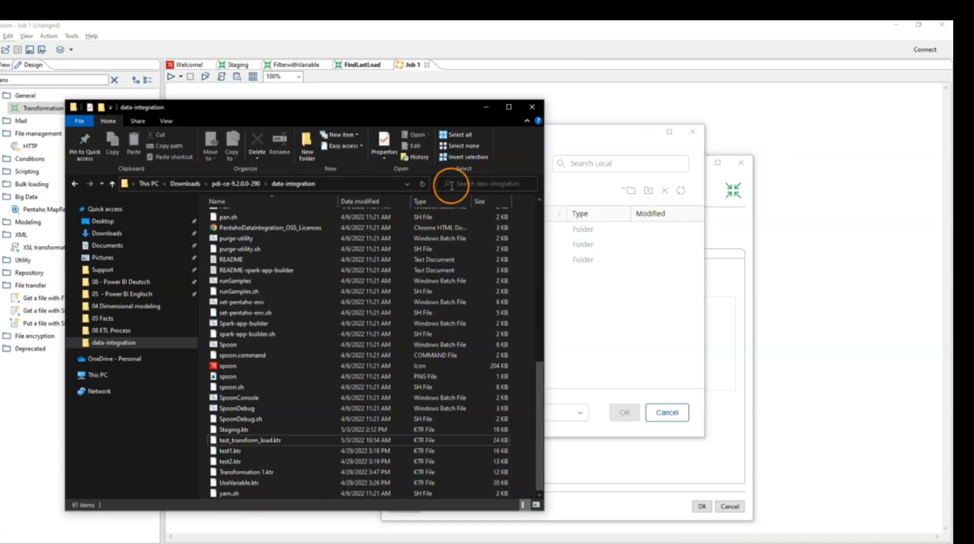
click(328, 185)
key(ctrl+c)
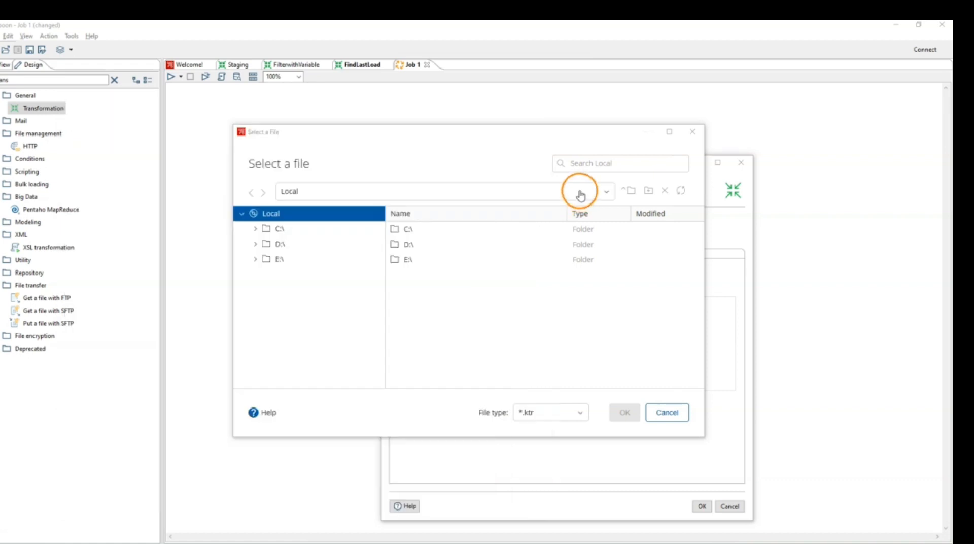
click(578, 189)
key(ctrl+v)
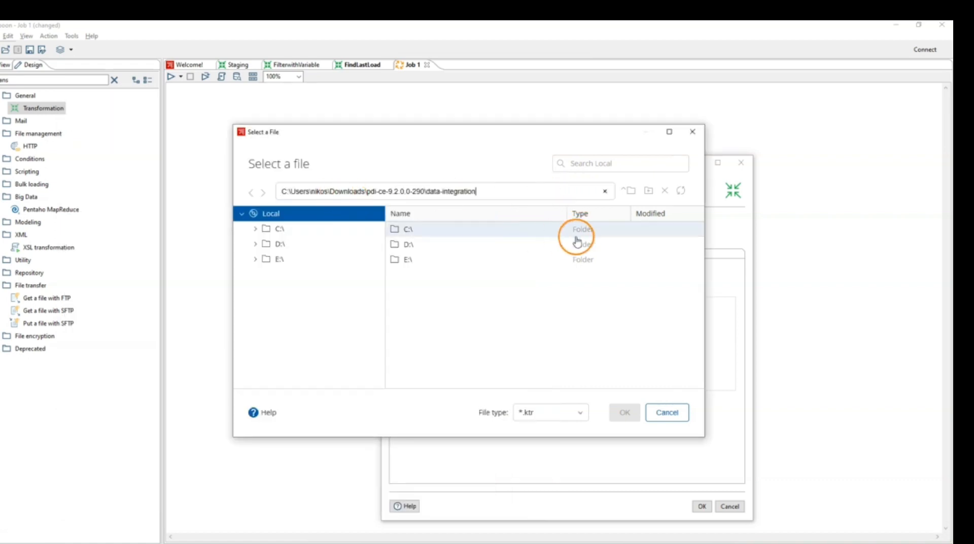
key(Return)
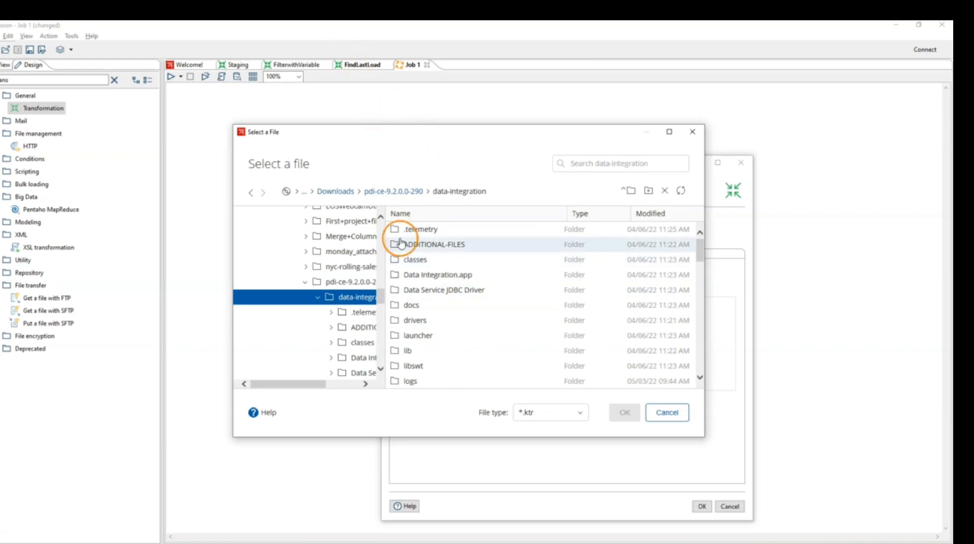
scroll(435, 311, down, 7)
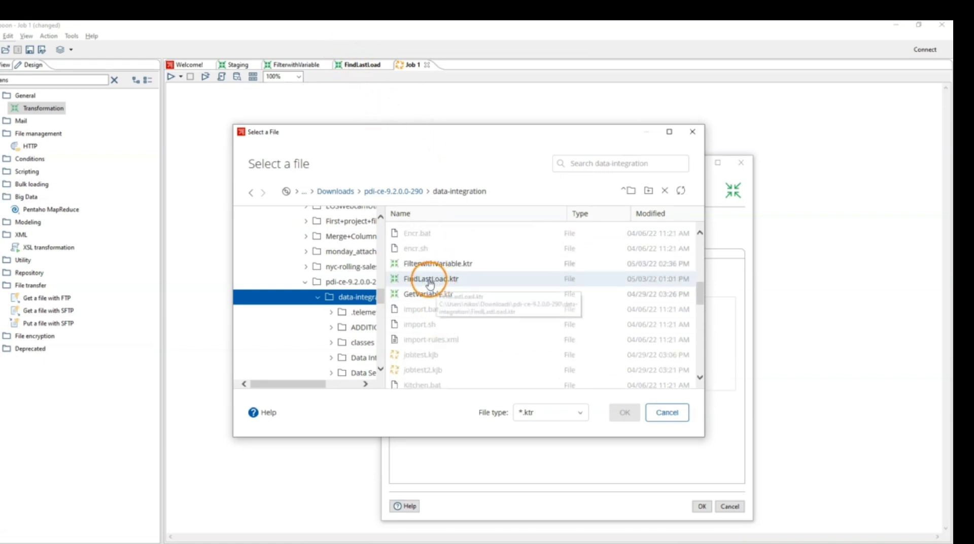
double_click(431, 279)
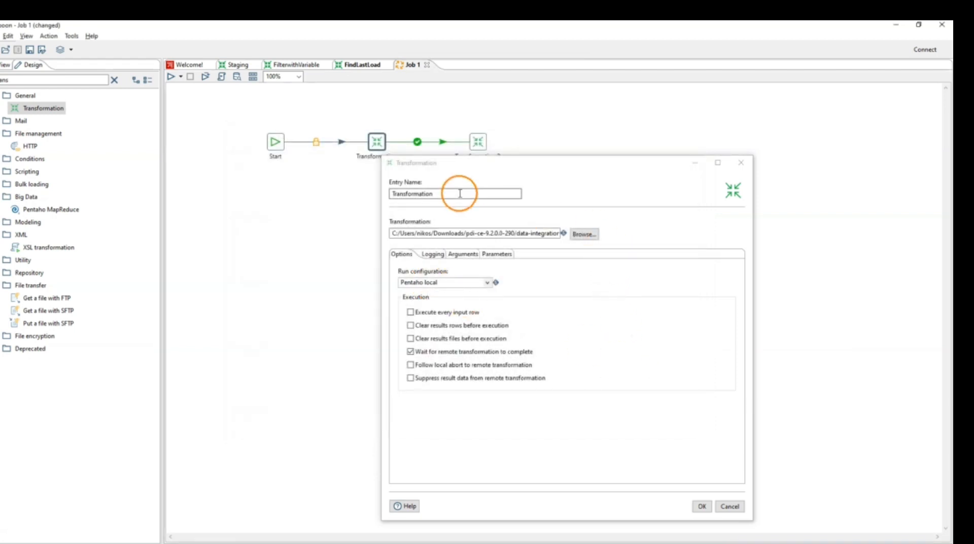
Rename the first Transformation entry as "Set variable" and accept its settings
drag(458, 194, 361, 194)
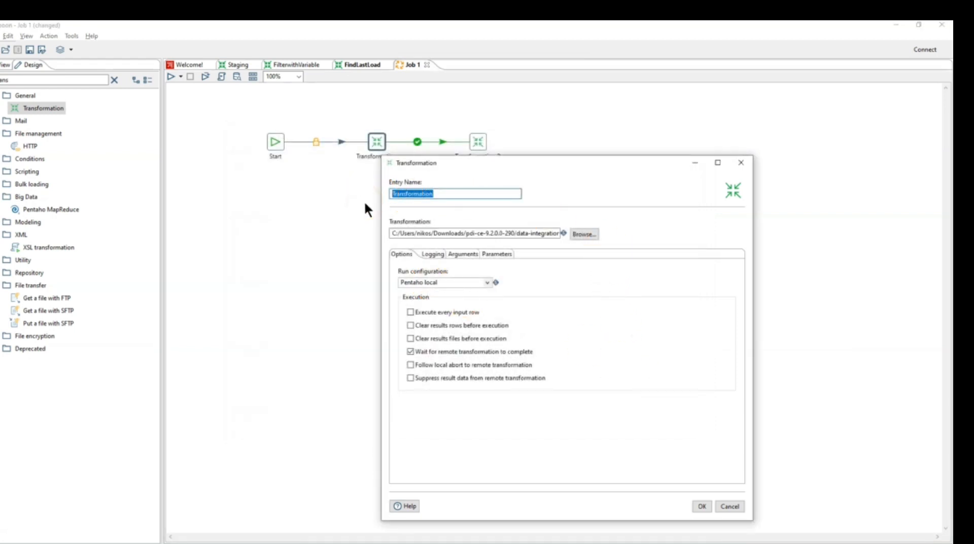
text(Set variable)
click(702, 506)
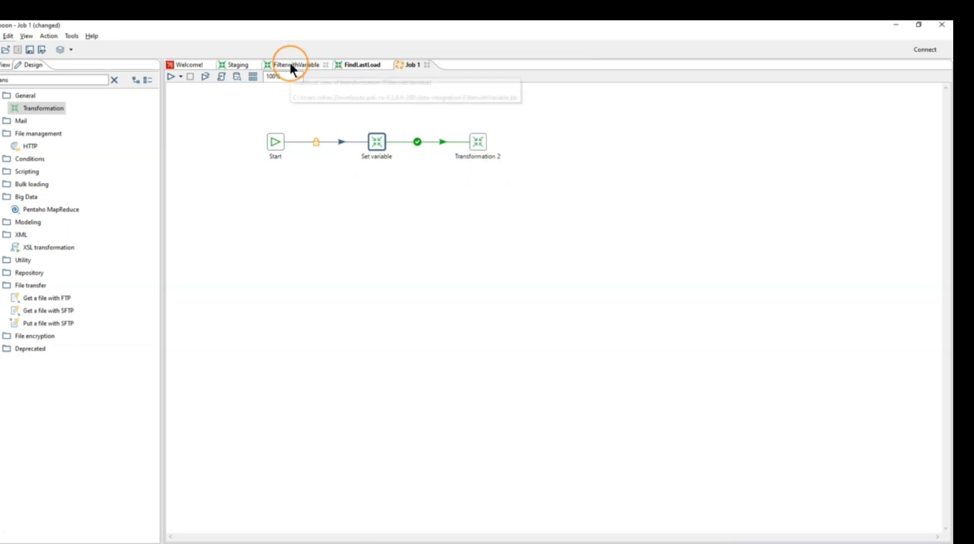
Name the second Transformation entry "Get data and output data" and set its file to FilterwithVariable.ktr from the data-integration folder
double_click(478, 140)
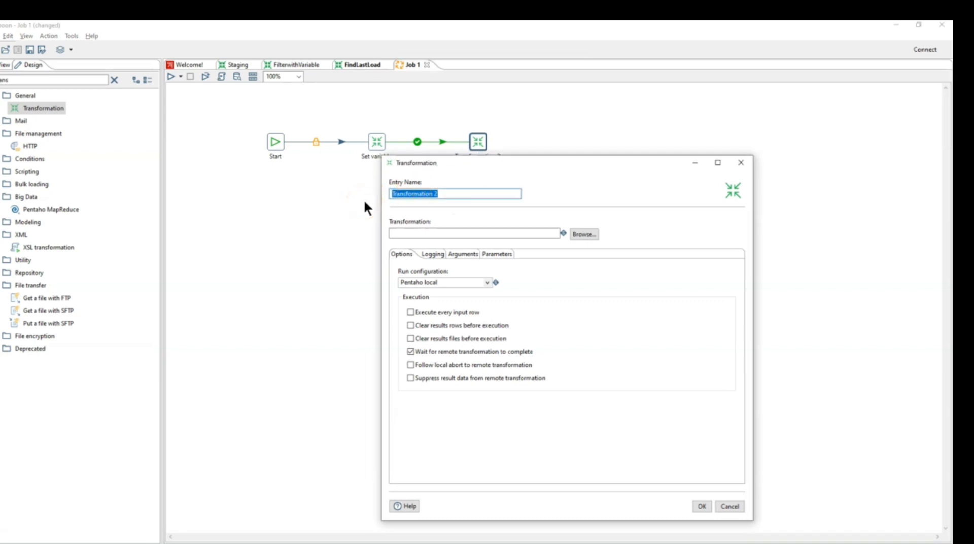
text(Get data and output data)
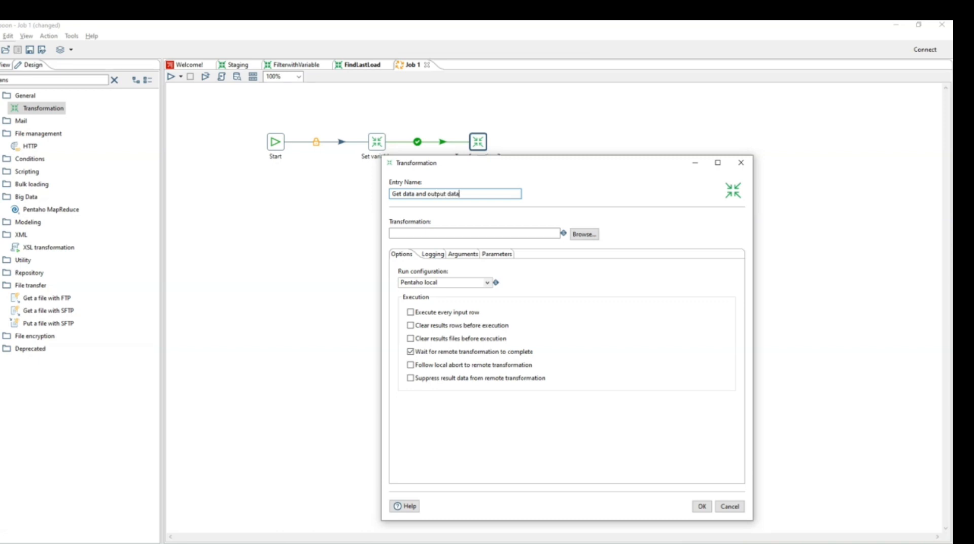
click(585, 234)
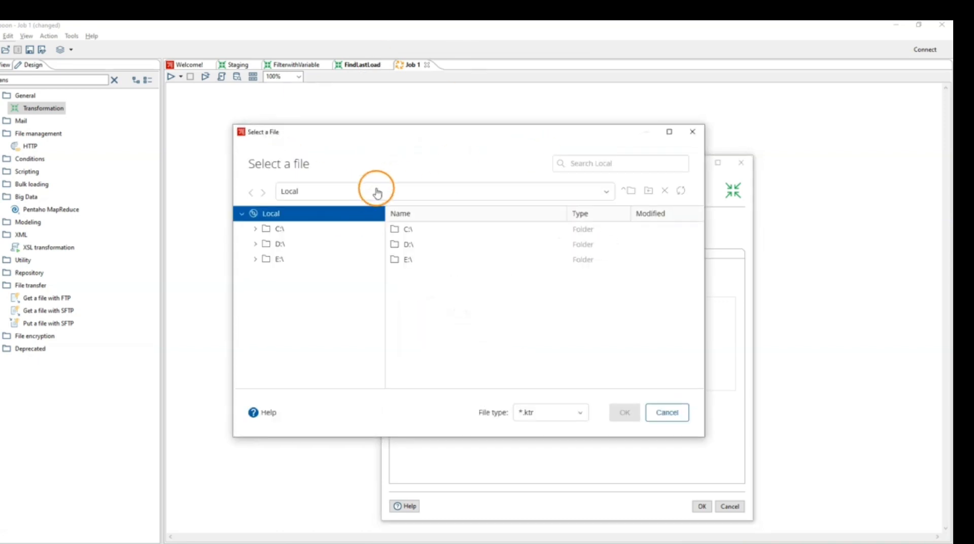
click(377, 193)
key(ctrl+v)
key(Return)
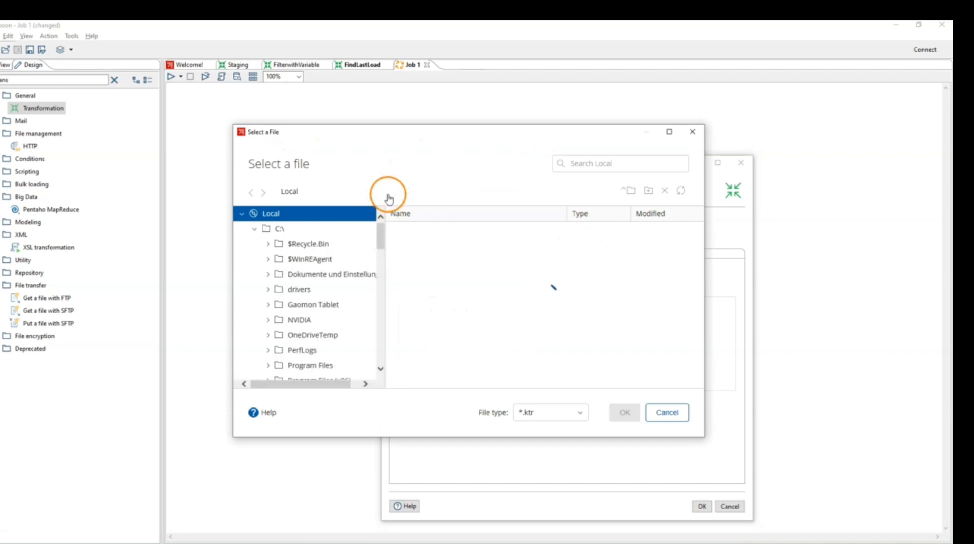
scroll(460, 323, down, 2)
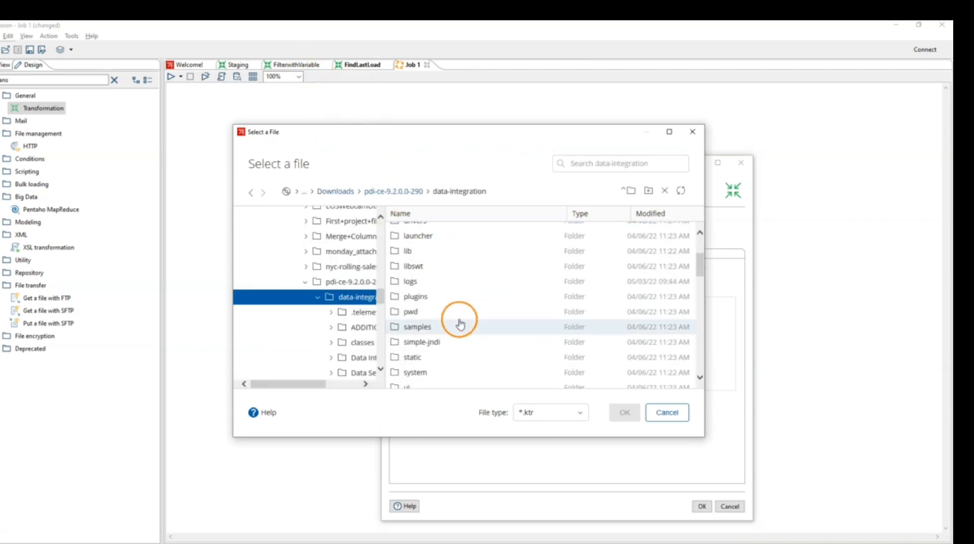
scroll(460, 323, down, 5)
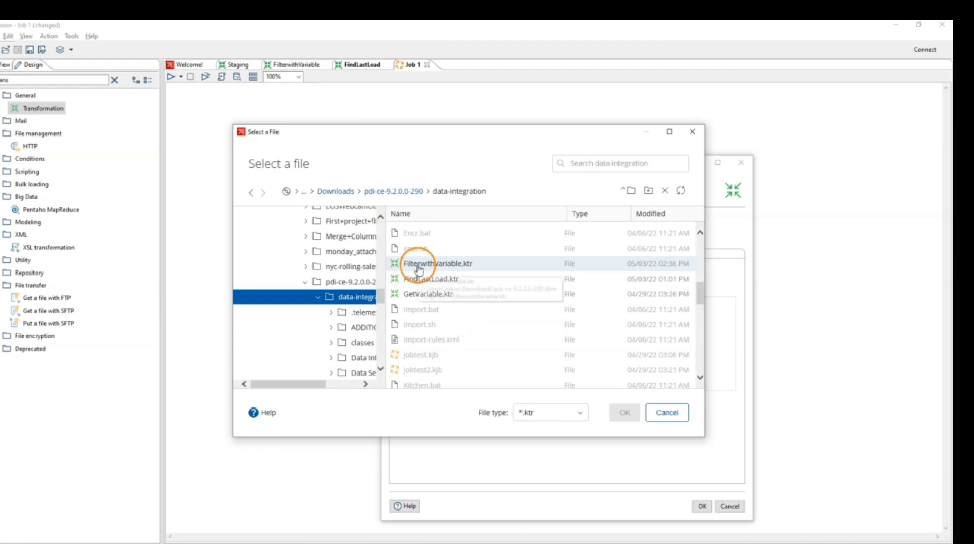
double_click(419, 270)
click(701, 505)
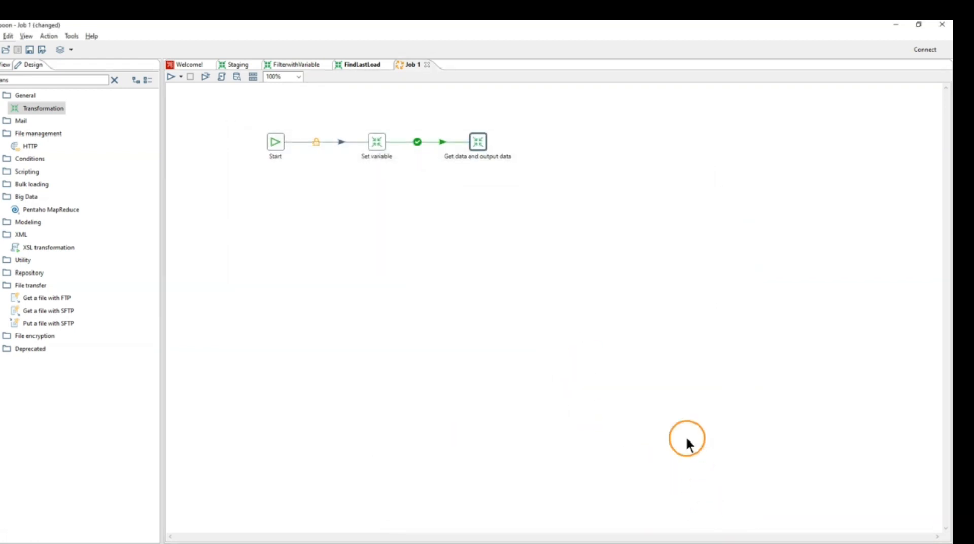
Switch to pgAdmin and run only the TRUNCATE TABLE statement for "Staging".dim_product
key(F9)
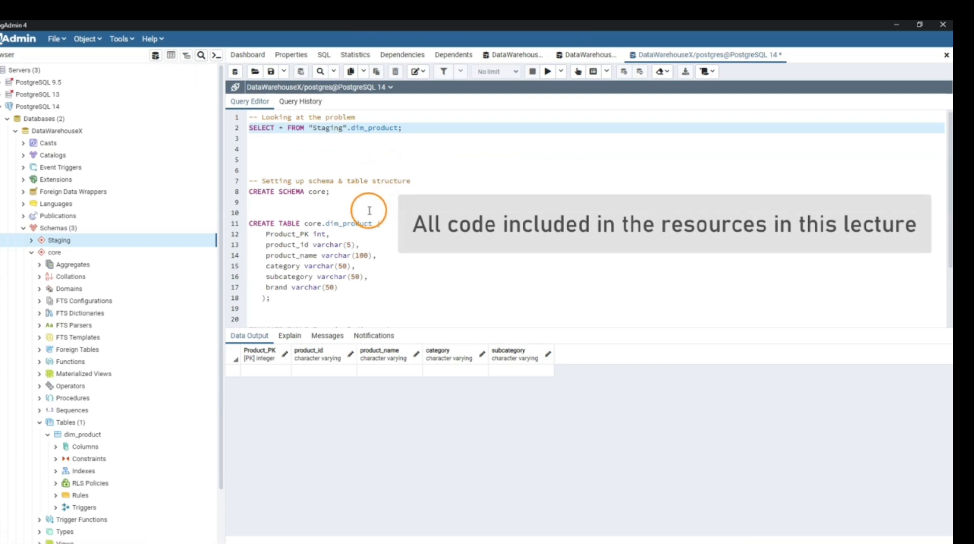
scroll(401, 223, down, 3)
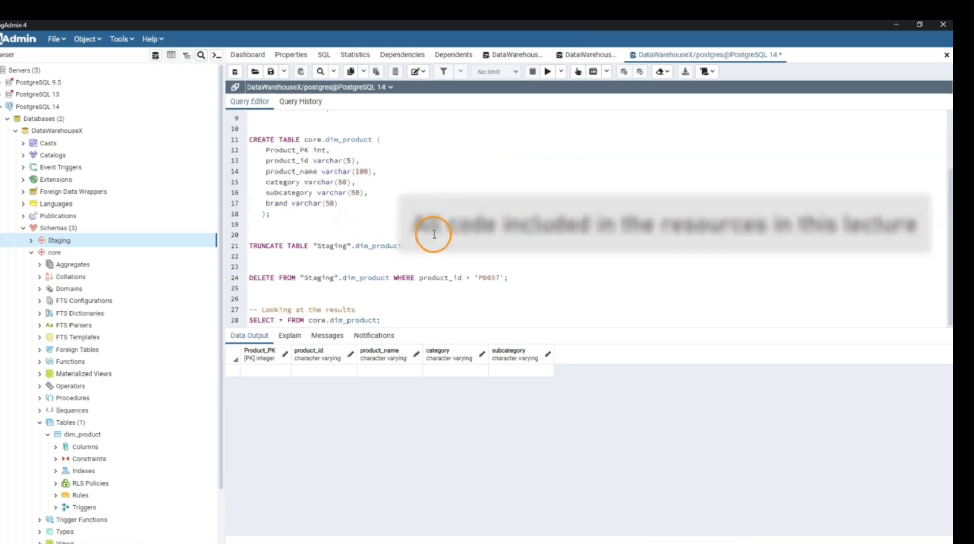
drag(428, 232, 428, 244)
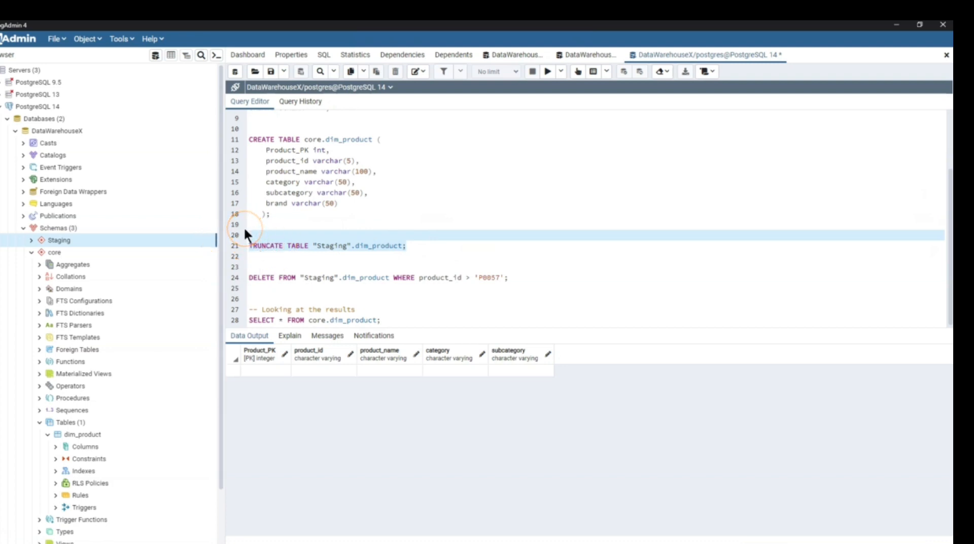
key(F5)
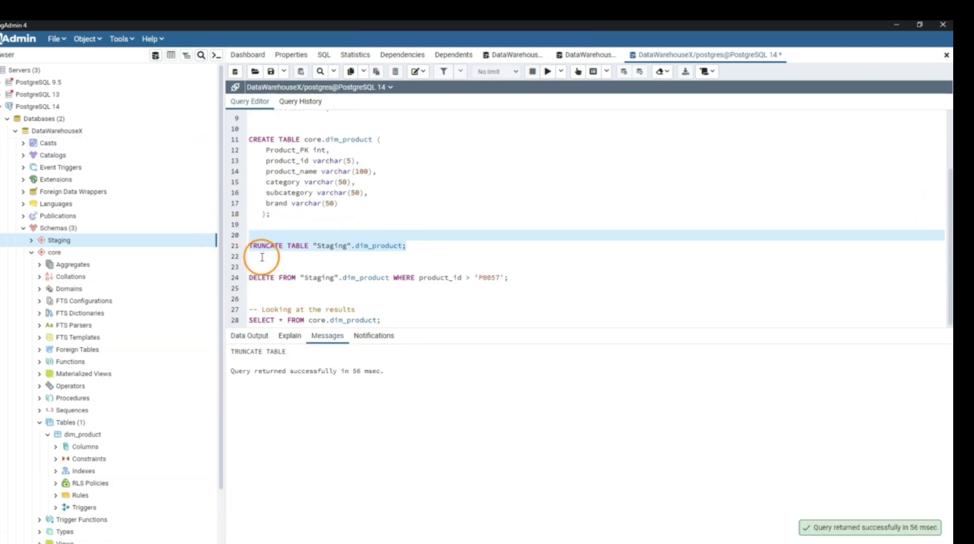
Run only the SELECT query on "Staging".dim_product to inspect the table after the truncation
scroll(381, 173, up, 3)
drag(413, 127, 228, 127)
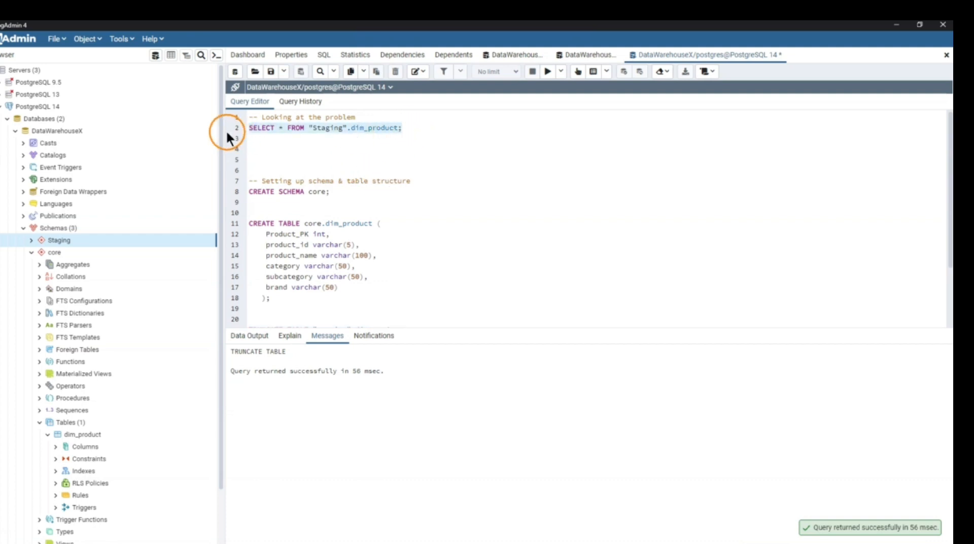
key(F5)
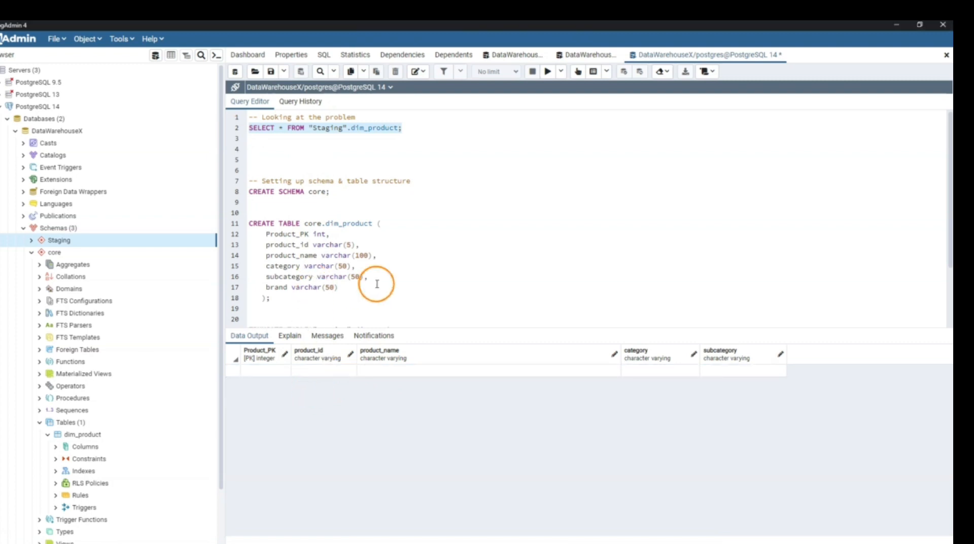
Switch to Spoon and run the job with the Pentaho local configuration, saving it as Staging_job in the data-integration folder
key(alt+Tab)
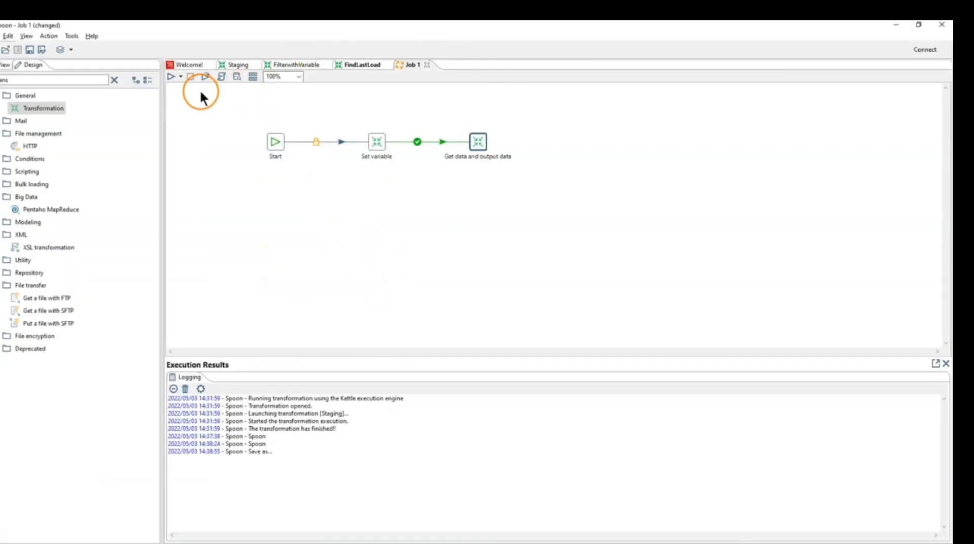
click(172, 78)
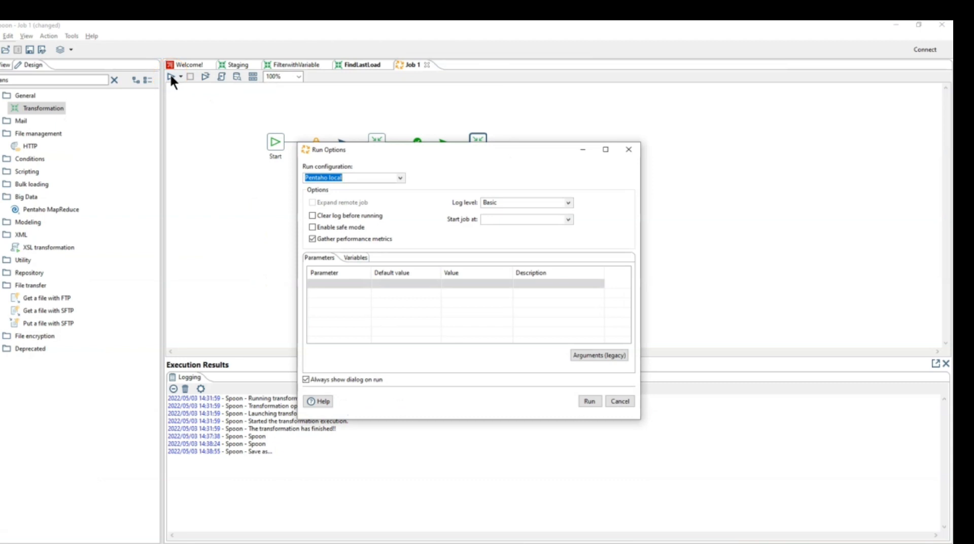
click(589, 401)
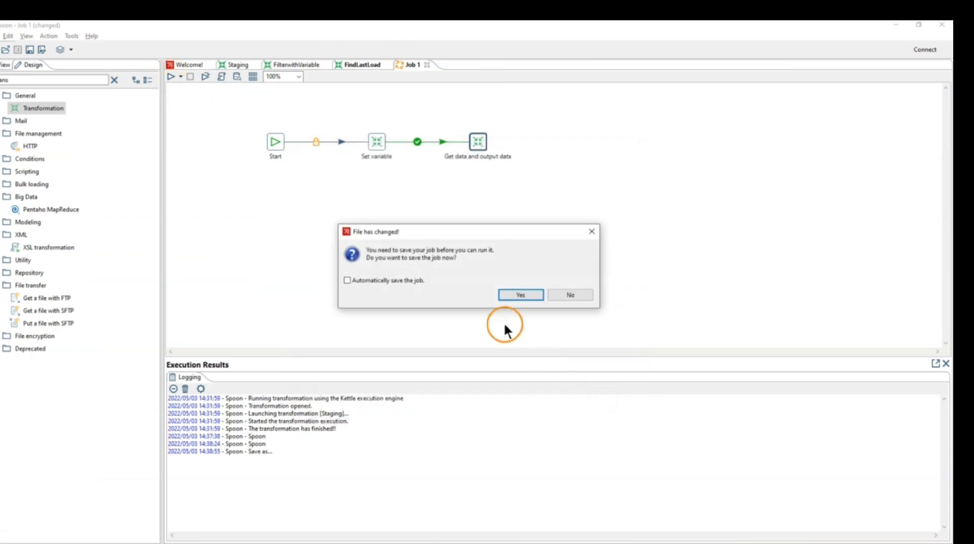
click(513, 295)
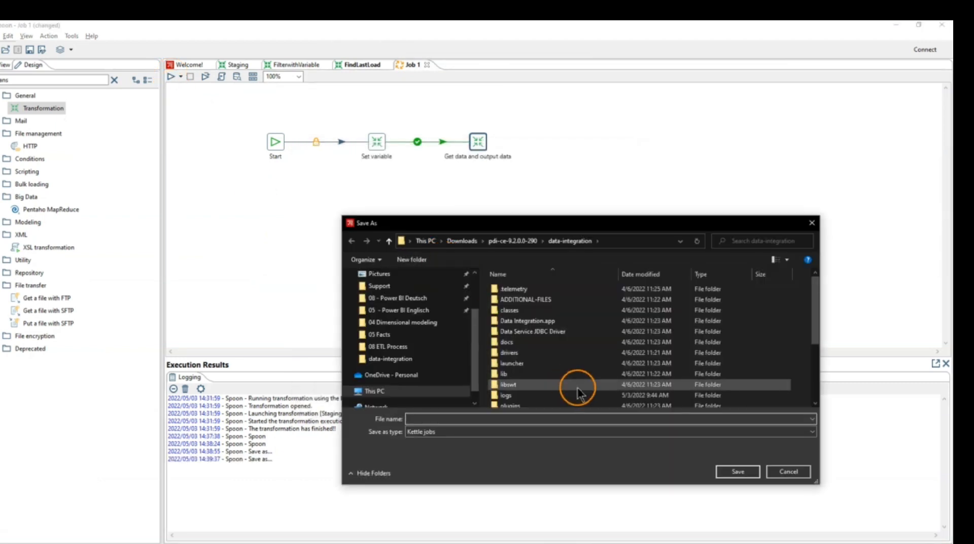
text(Stagin)
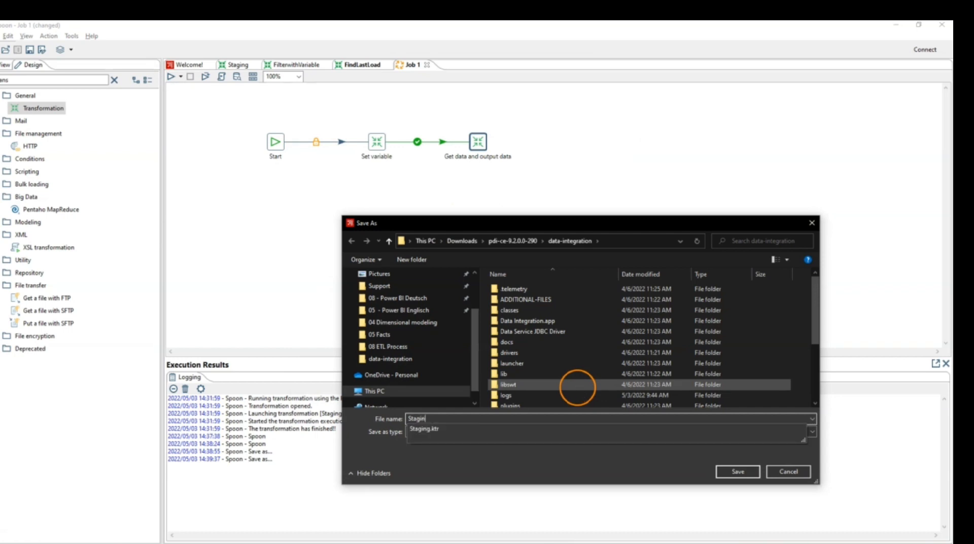
text(g_jo)
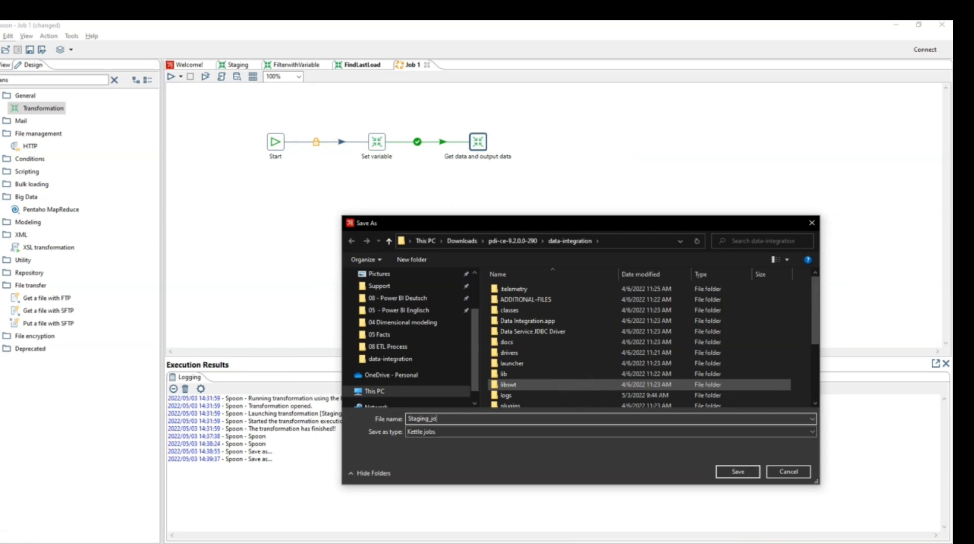
text(b)
click(738, 471)
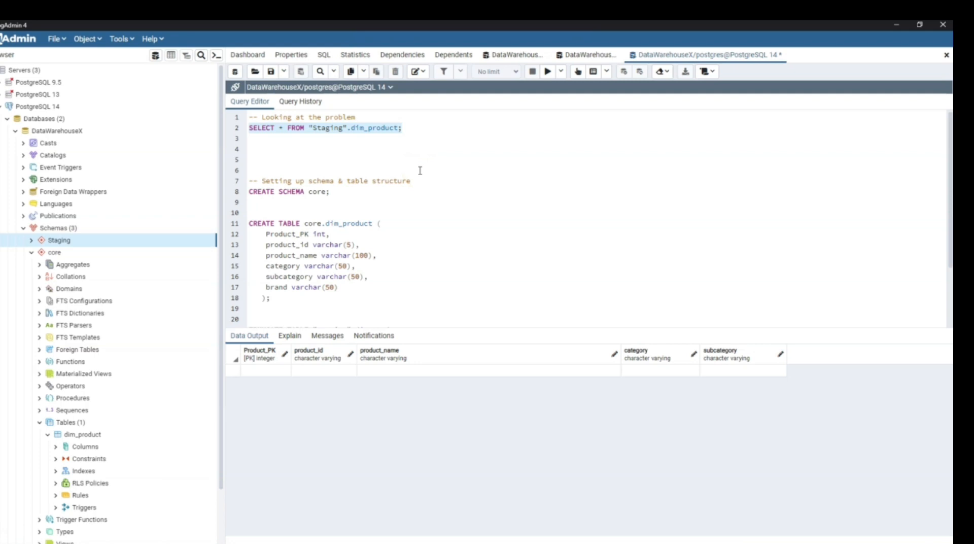
In pgAdmin, rerun the SELECT query on "Staging".dim_product to inspect the rows loaded by the job
key(F5)
click(332, 435)
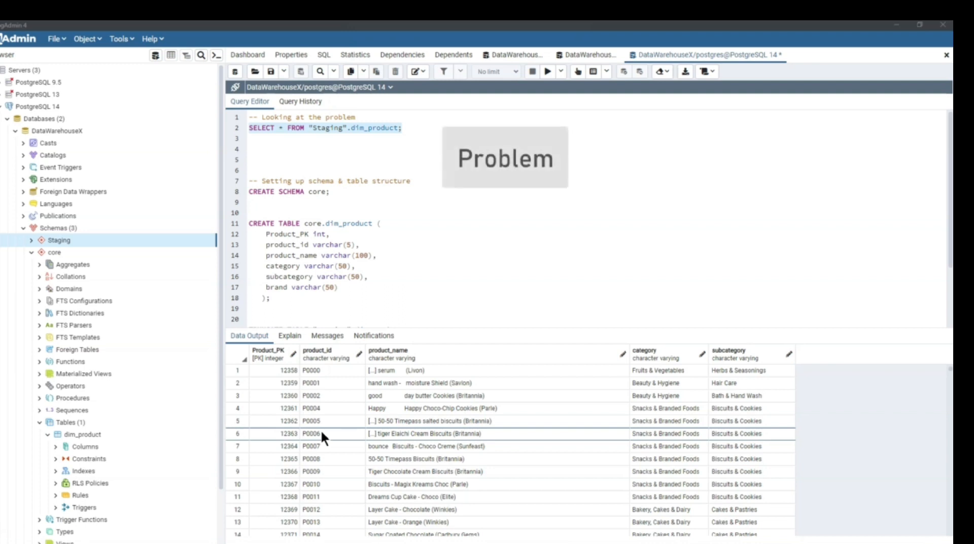
Switch to Spoon and open the Table input step of FindLastLoad to examine which table its MAX(product_id) query reads
key(alt+Tab)
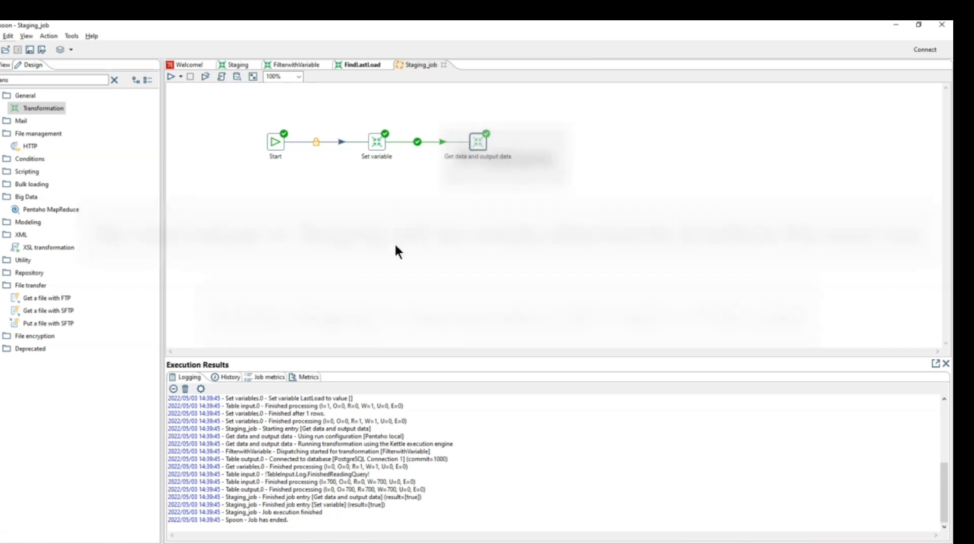
click(367, 66)
click(464, 196)
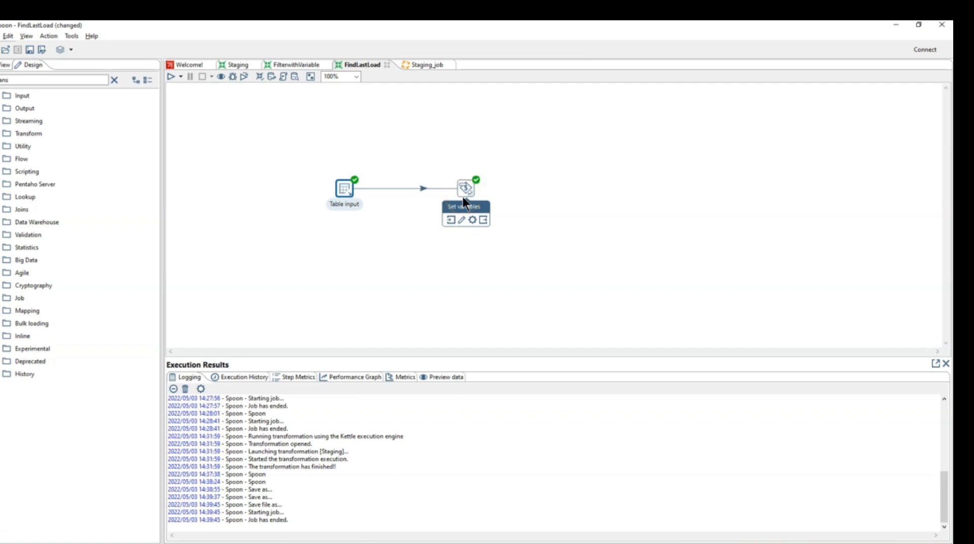
double_click(344, 189)
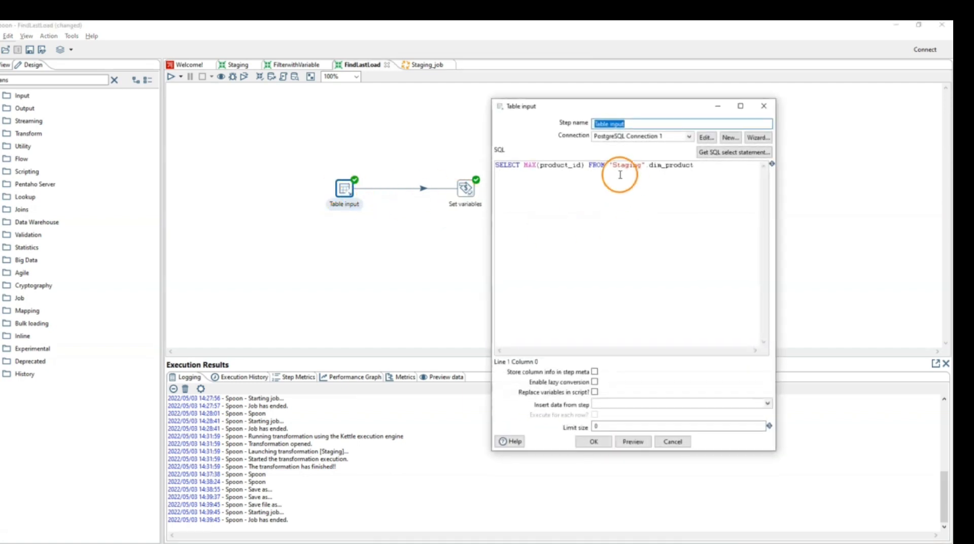
double_click(639, 166)
drag(640, 166, 694, 165)
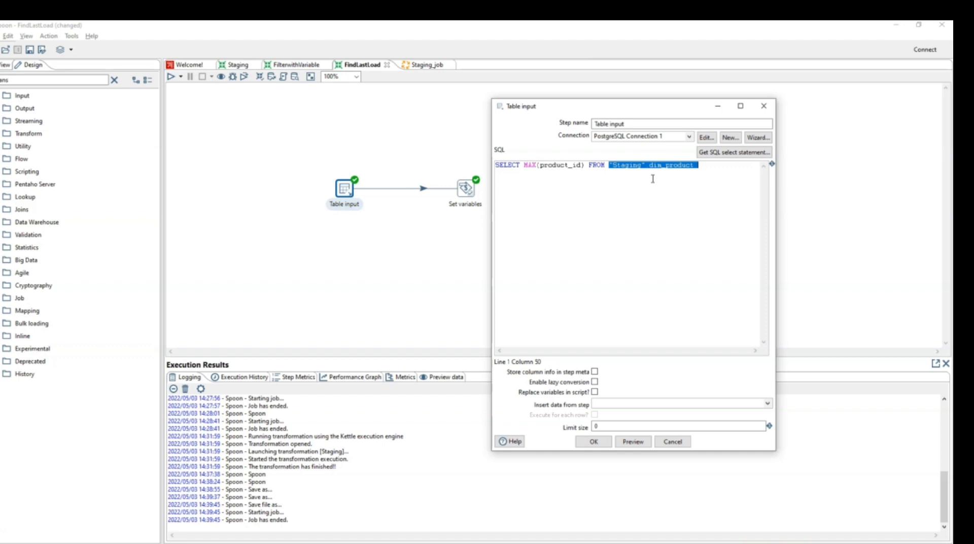
drag(523, 166, 724, 178)
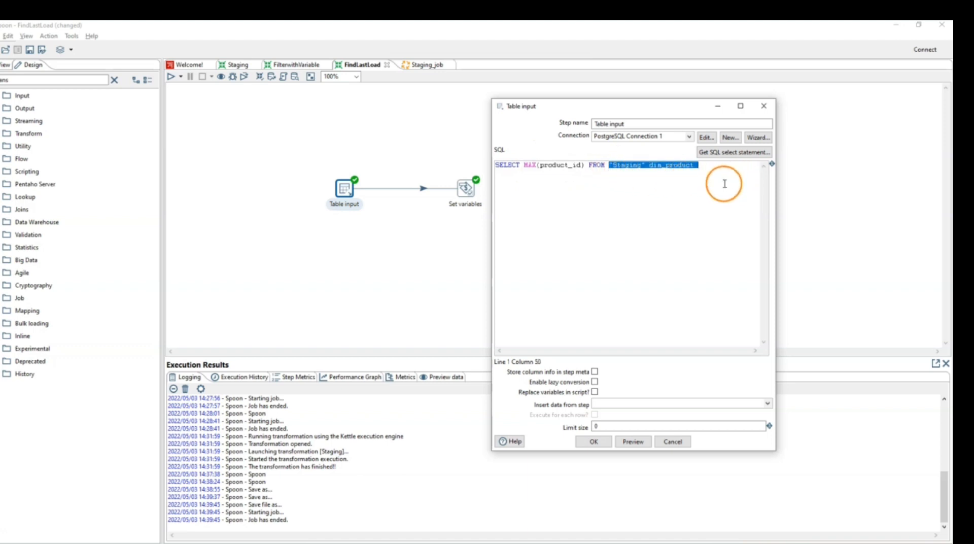